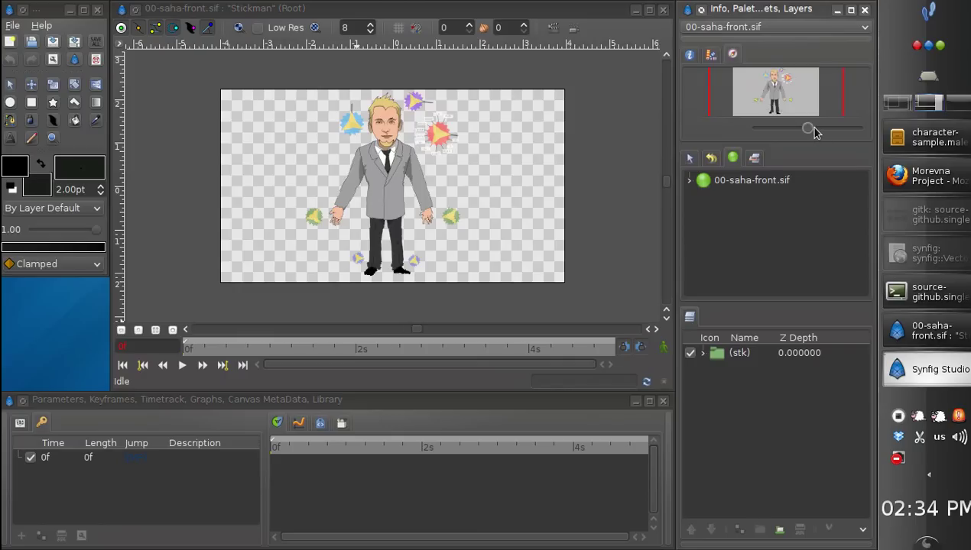
Step: Close the 00-saha-front.sif canvas
left_click_drag(786, 92, 783, 95)
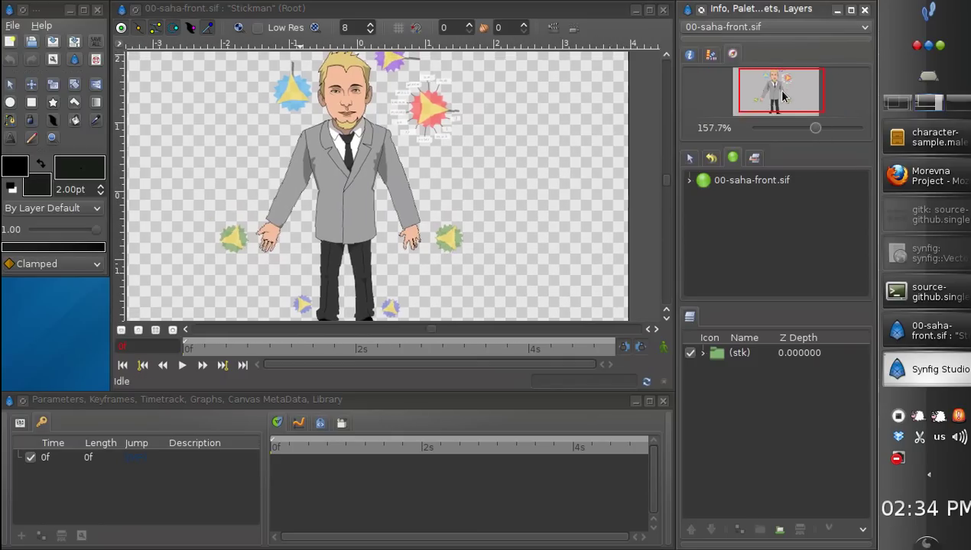
left_click(663, 13)
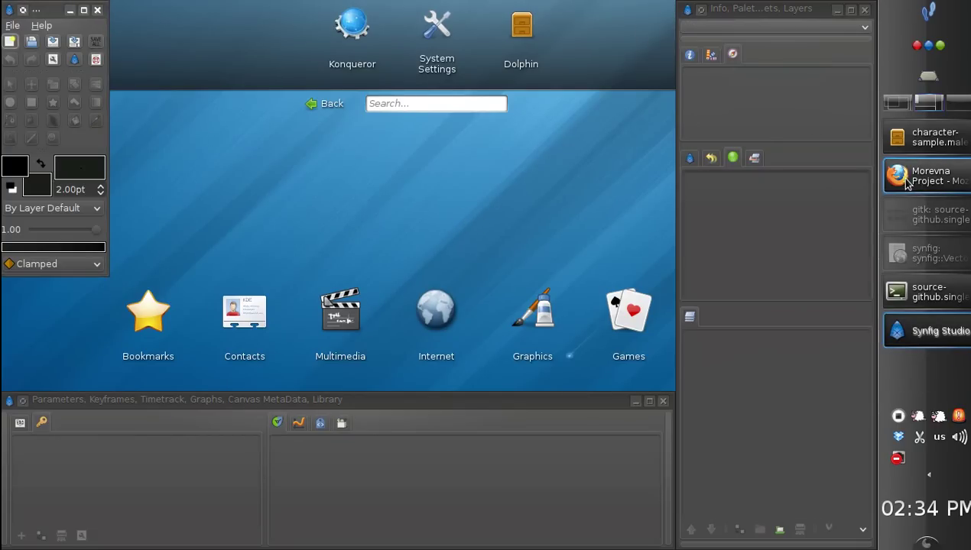
Step: Check the development revision in the program's version information and close that window
left_click(43, 26)
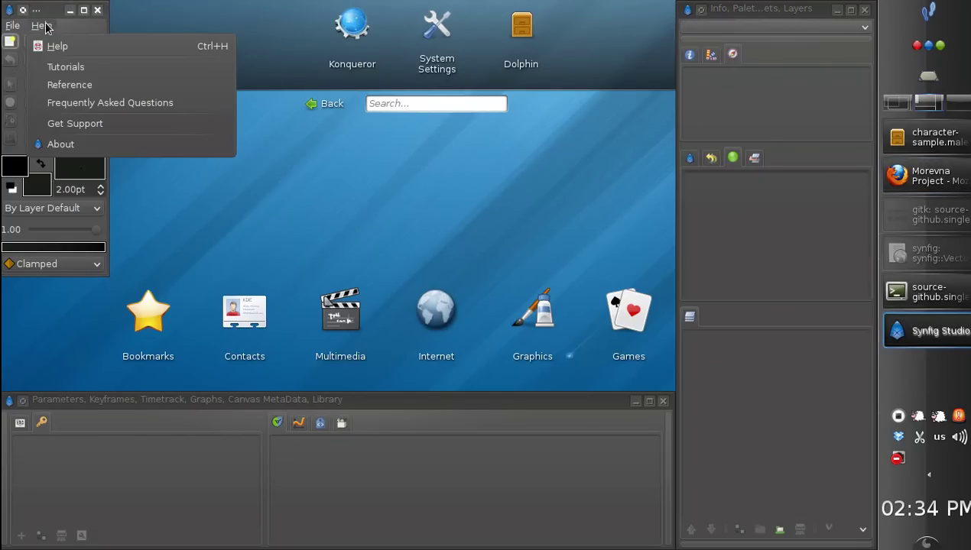
left_click(61, 145)
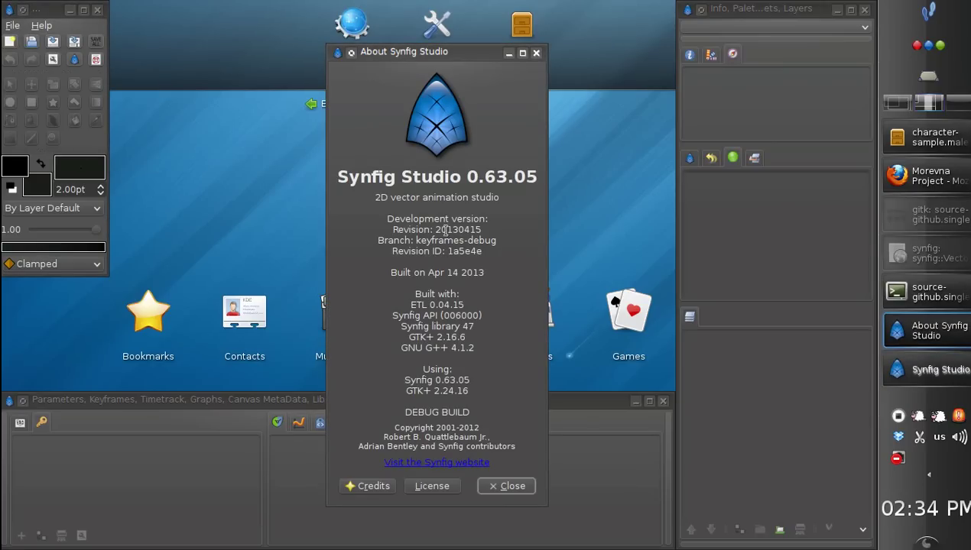
left_click_drag(437, 229, 482, 231)
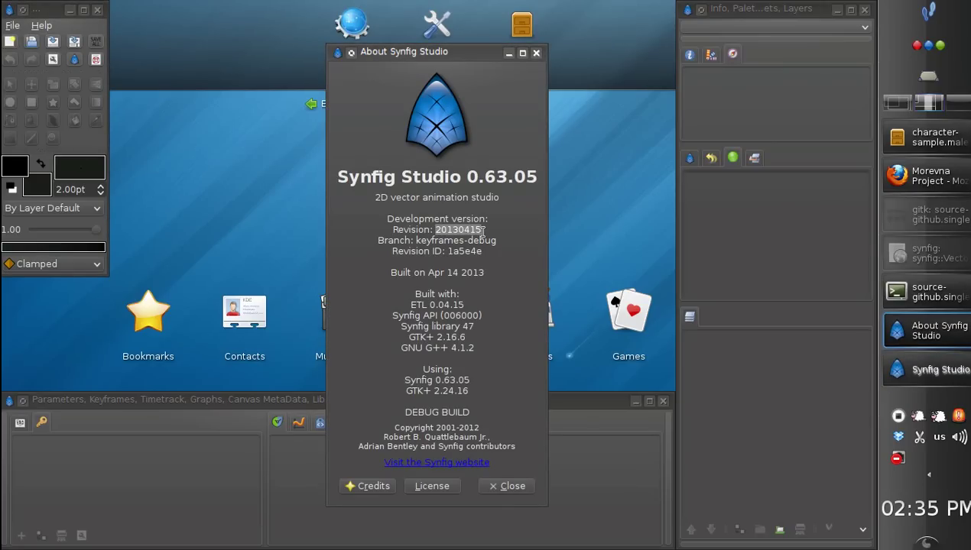
left_click(536, 52)
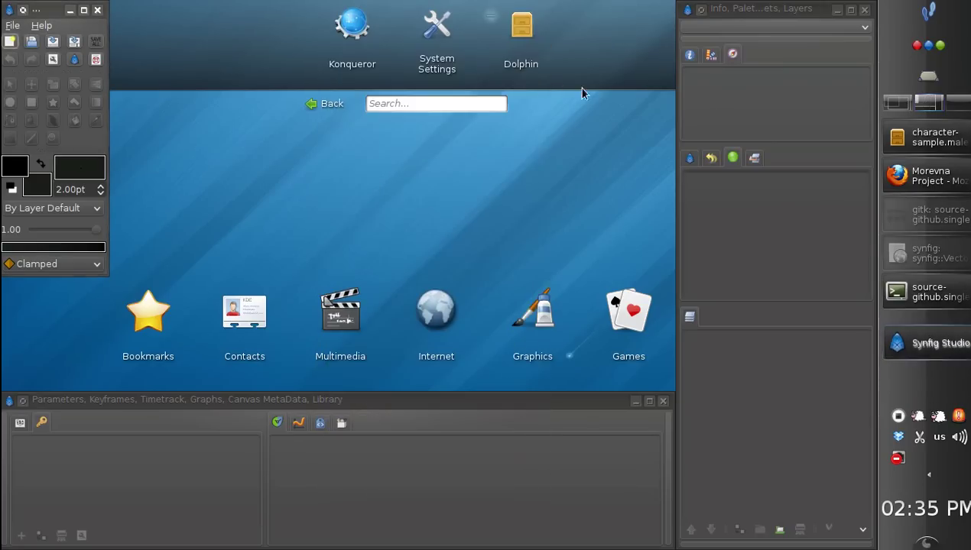
Step: Switch to Firefox and find the "Character template released!" post with its Workshop section on morevnaproject.org
left_click(909, 179)
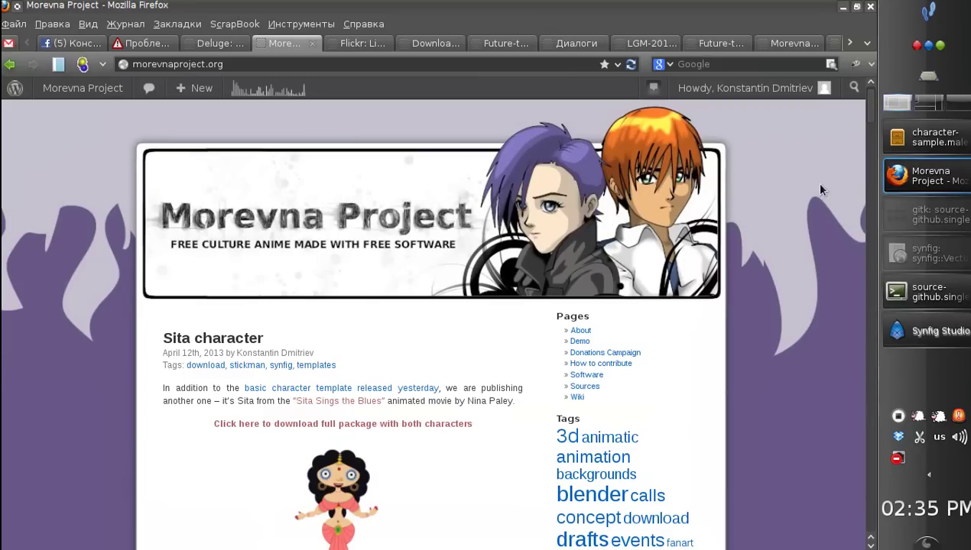
left_click_drag(232, 64, 132, 66)
left_click(420, 340)
left_click_drag(870, 118, 860, 191)
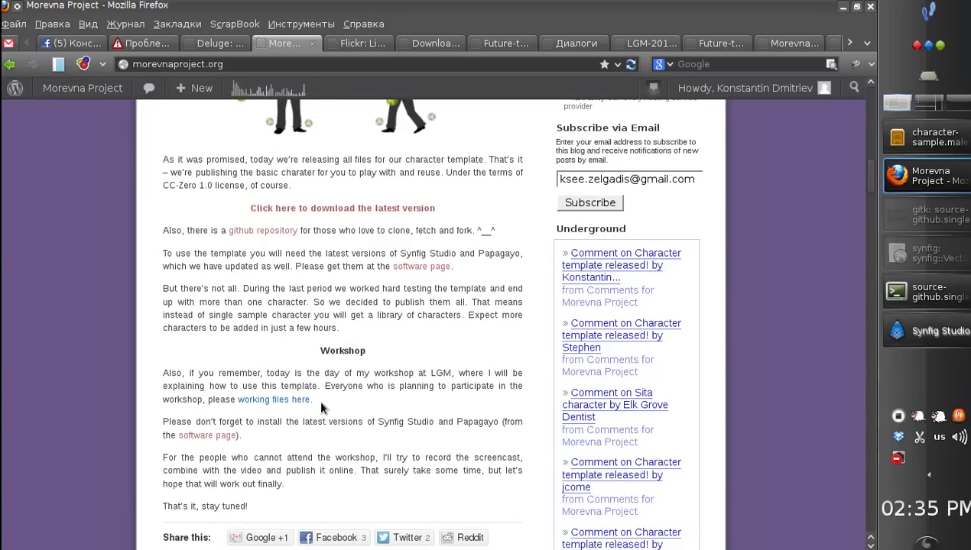
left_click_drag(871, 177, 872, 160)
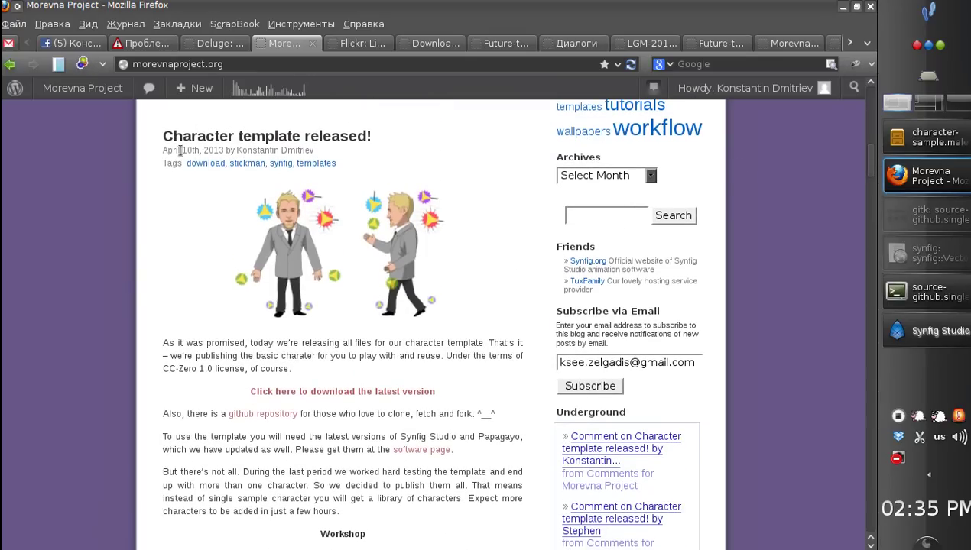
left_click_drag(872, 171, 873, 195)
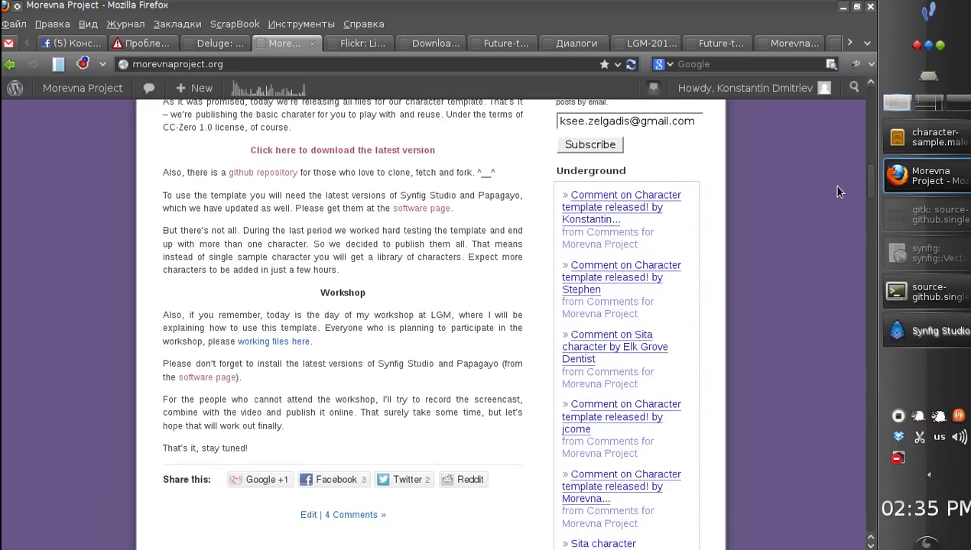
Step: Examine the Workshop section's working files link, software page link and paragraph about recording the screencast
left_click_drag(311, 342, 238, 342)
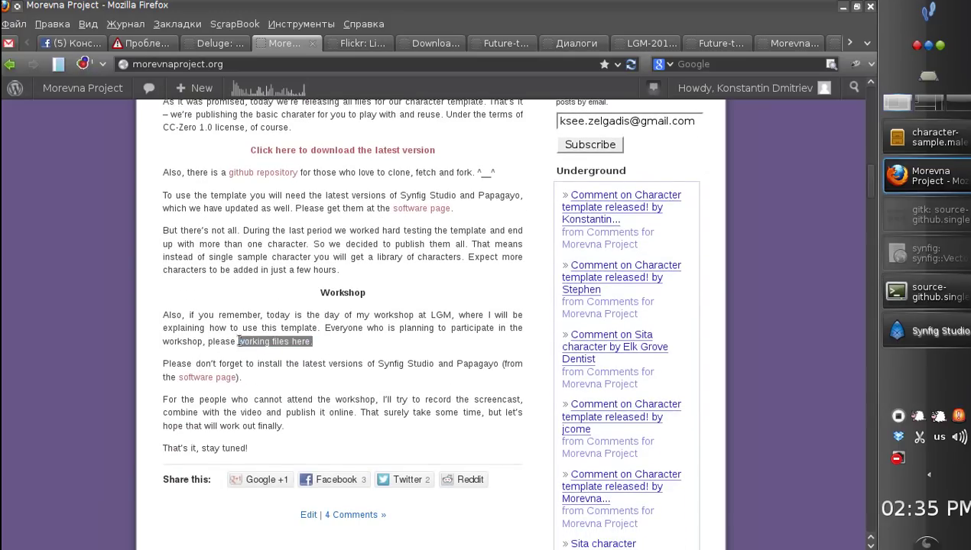
left_click(185, 366)
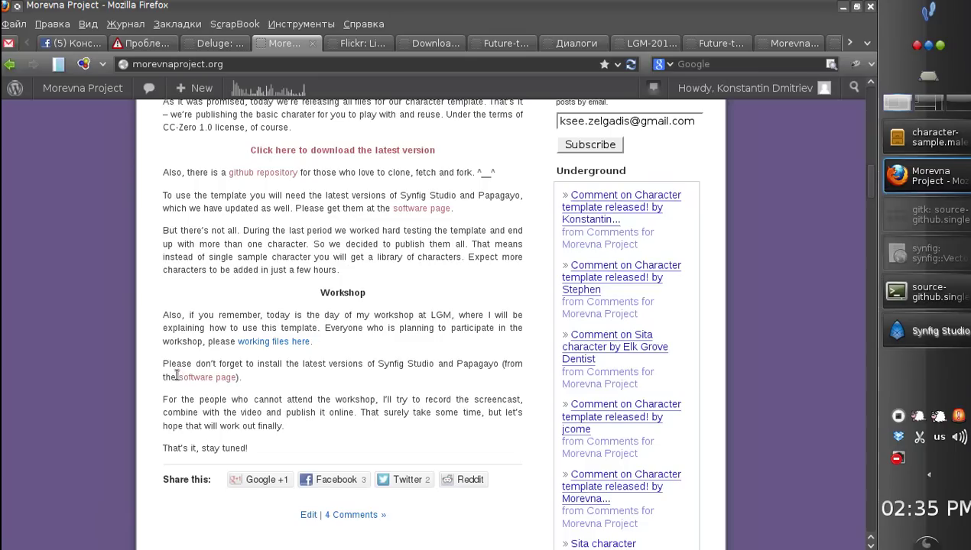
left_click_drag(180, 378, 187, 394)
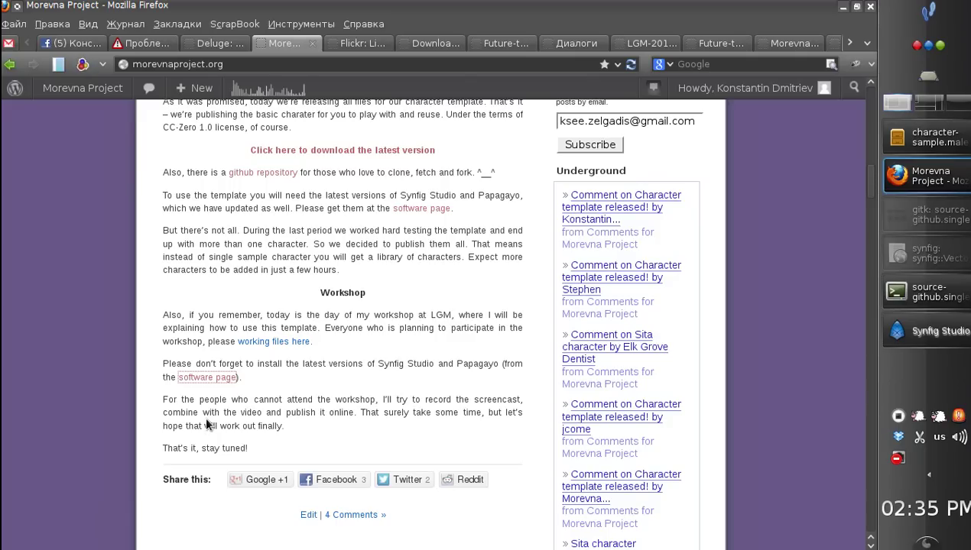
left_click_drag(300, 430, 178, 394)
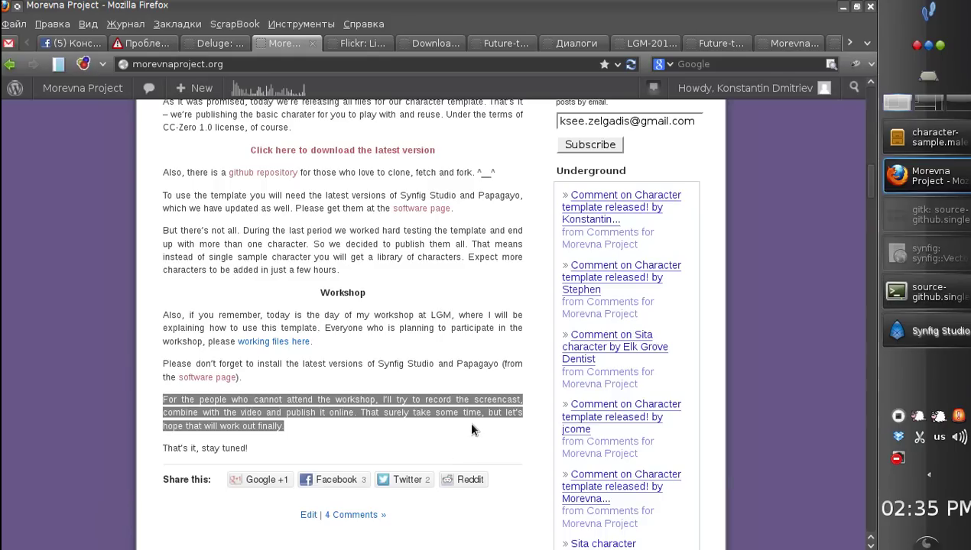
left_click(469, 436)
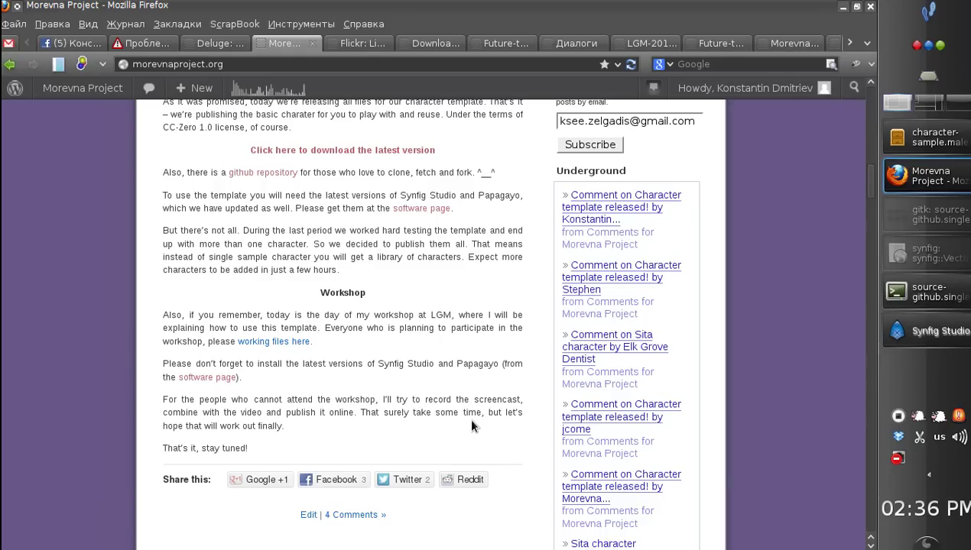
Step: Switch to Dolphin, go up to the wshop-2 folder and examine its numbered exercise folders and character folders
left_click(911, 144)
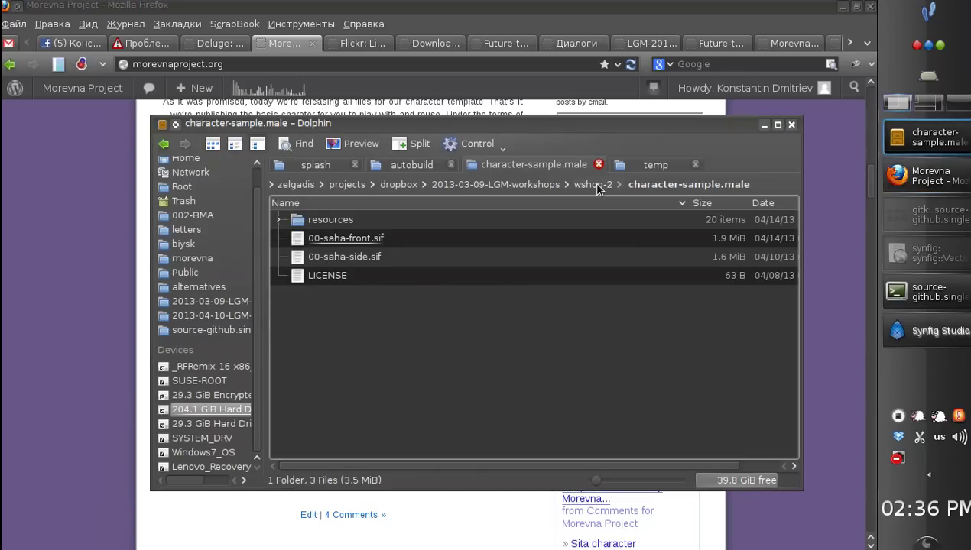
left_click(597, 188)
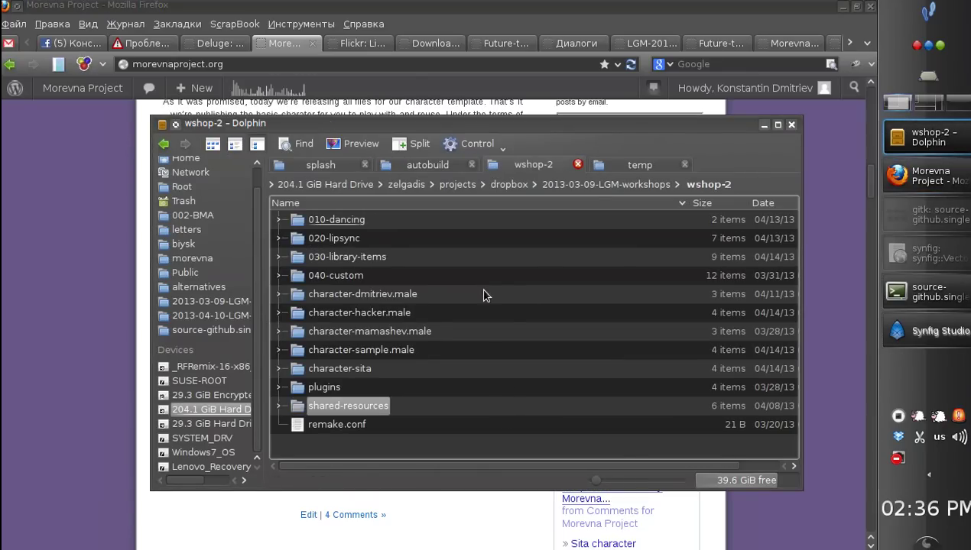
left_click_drag(497, 221, 486, 235)
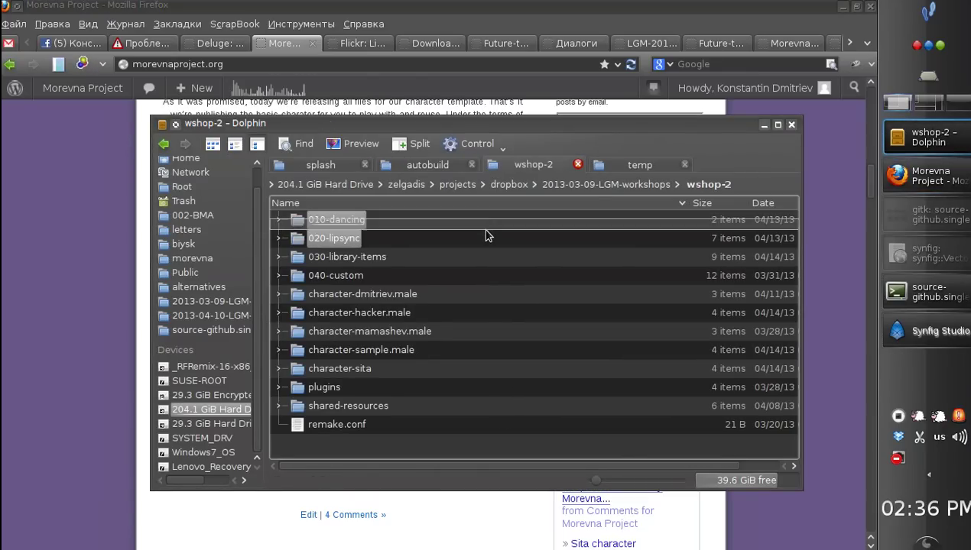
left_click(495, 277)
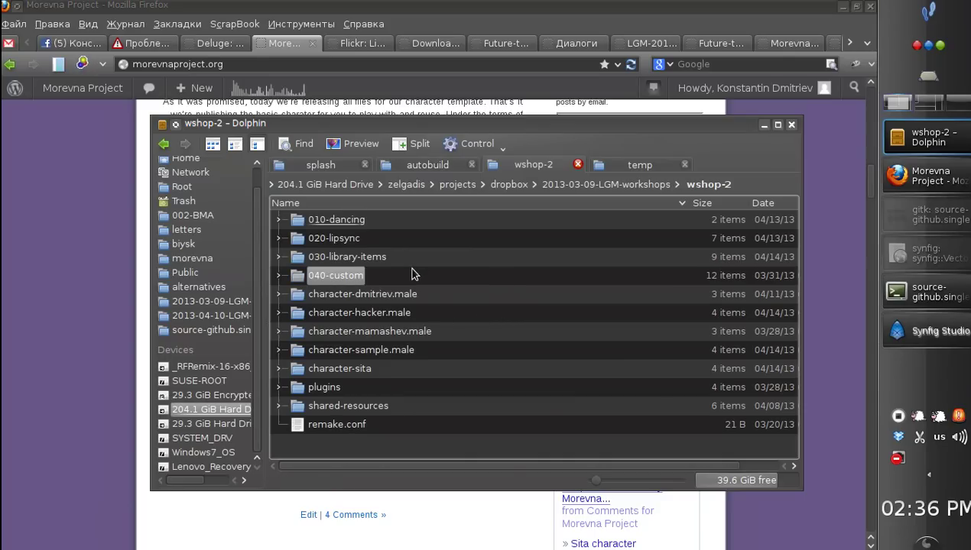
left_click_drag(417, 285, 399, 221)
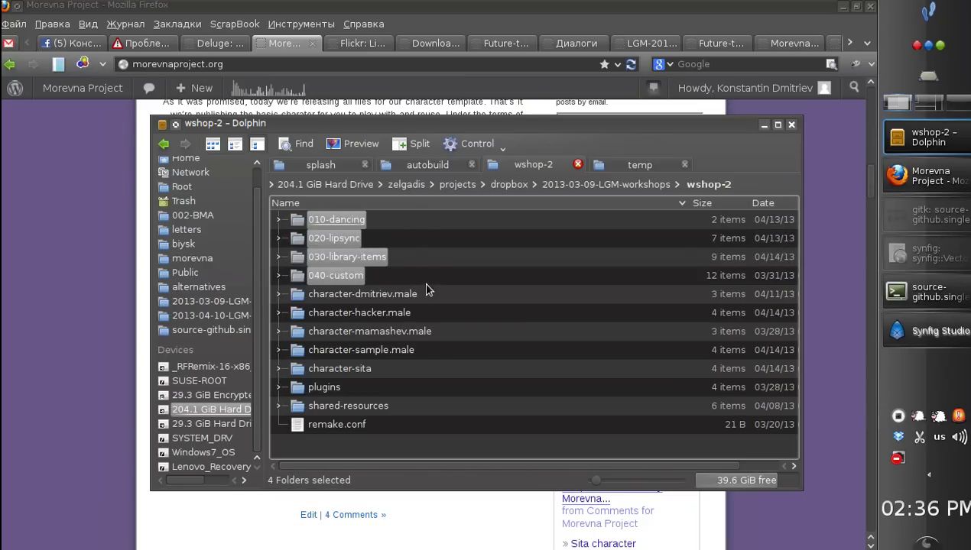
left_click(426, 277)
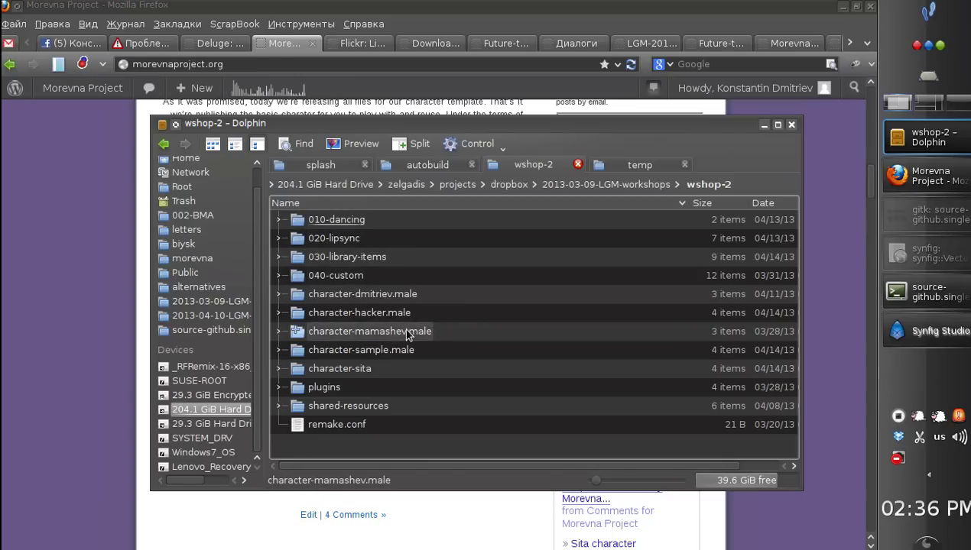
left_click_drag(445, 302, 436, 355)
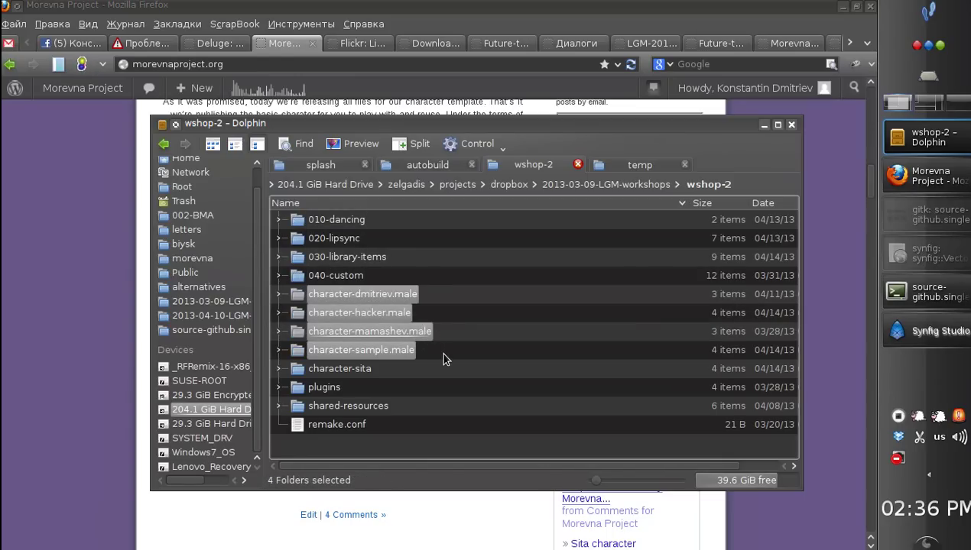
left_click(442, 351)
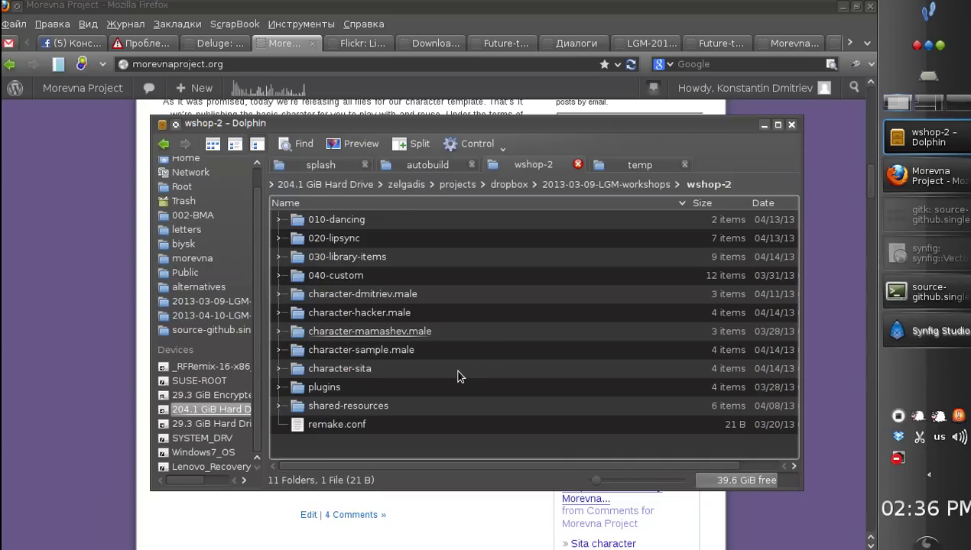
Step: Open 00-saha-front.sif from the character-sample.male folder and switch to its canvas in Synfig Studio
left_click(406, 350)
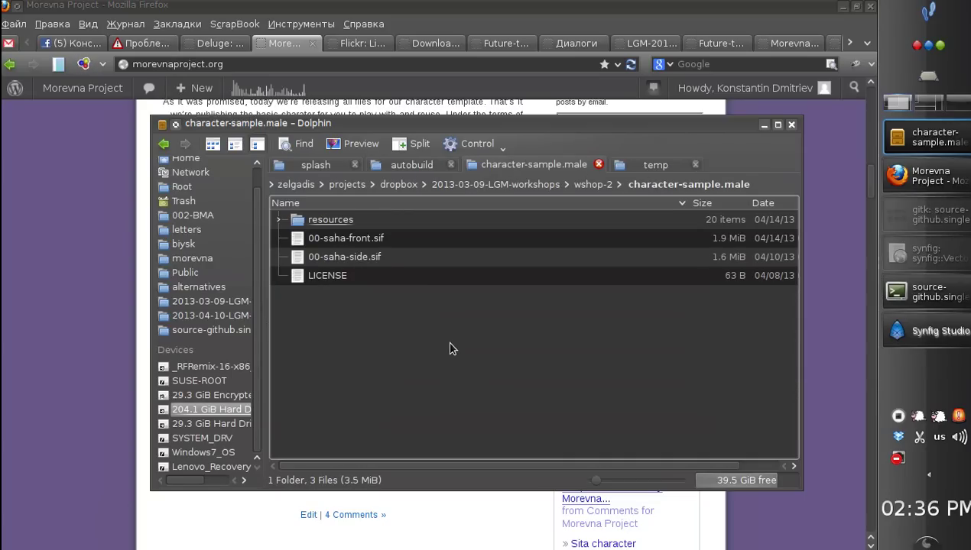
left_click(372, 239)
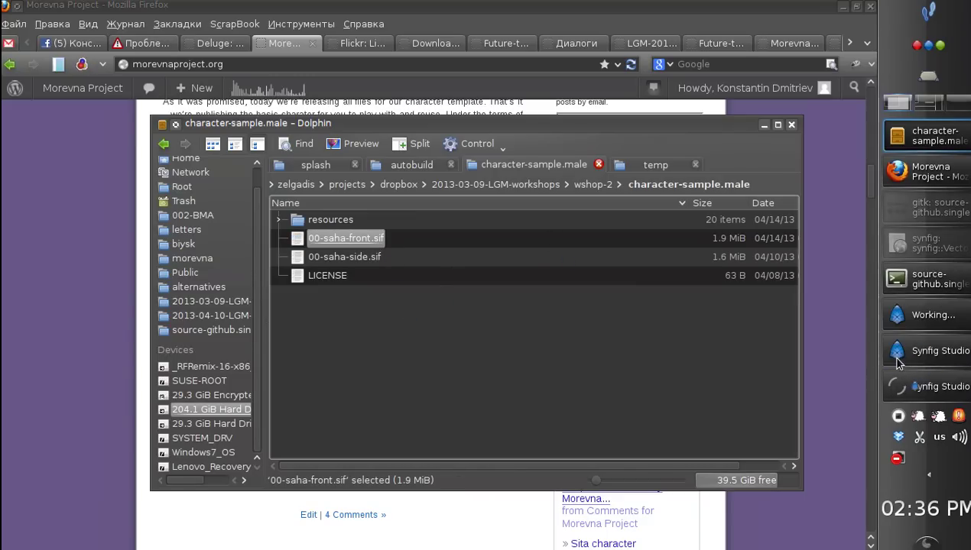
left_click(913, 321)
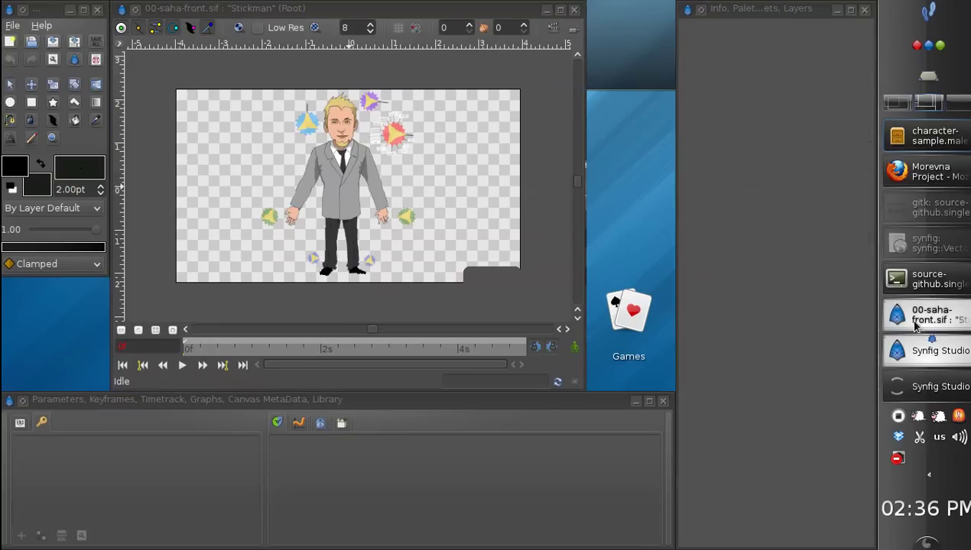
Step: Widen the canvas window up to the side panels and set the preview quality to 4
left_click_drag(581, 333, 664, 330)
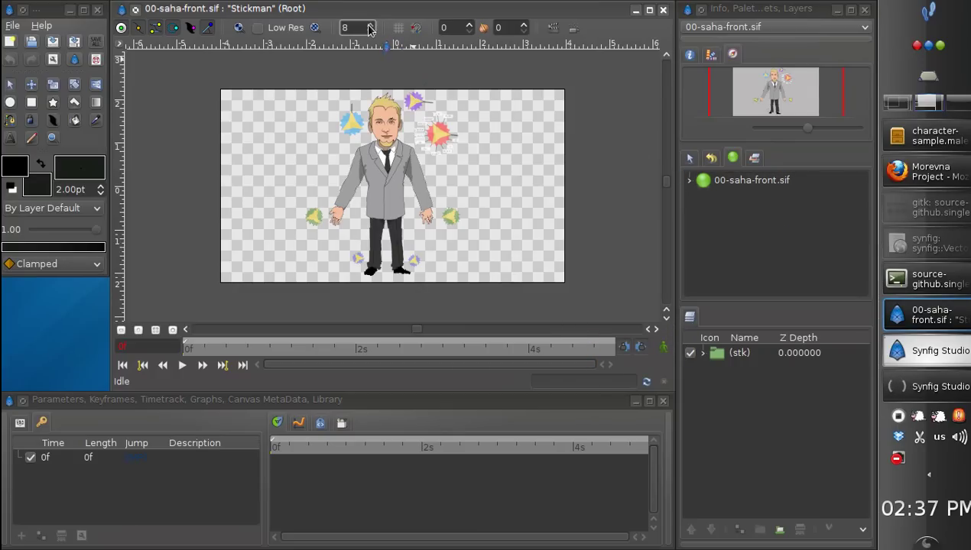
scroll(369, 34, "down", 4)
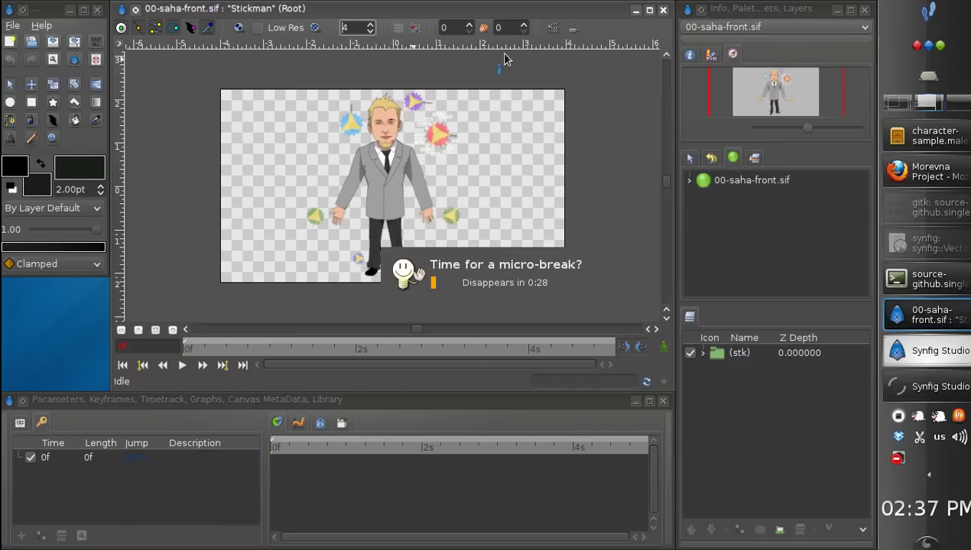
Step: Quit the background program that shows the micro-break reminders
right_click(921, 420)
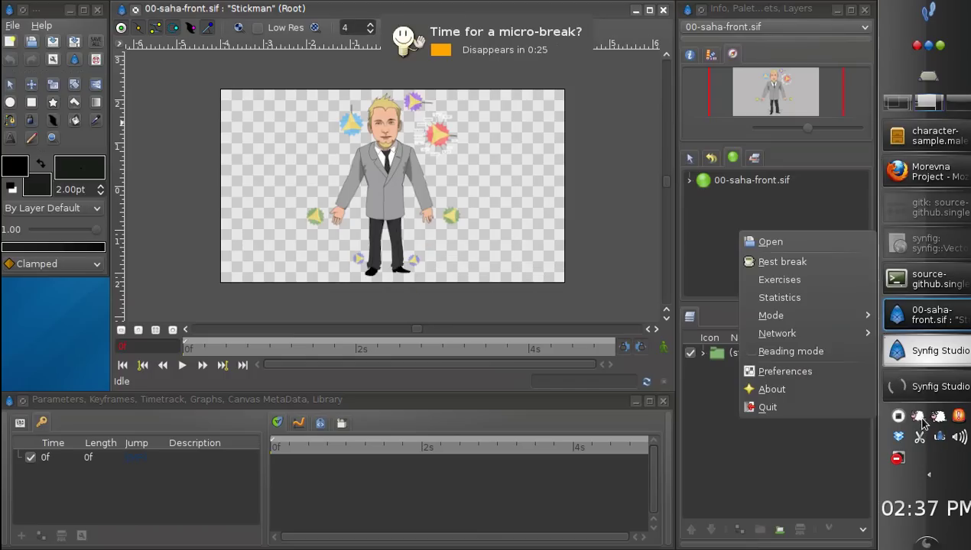
left_click(816, 413)
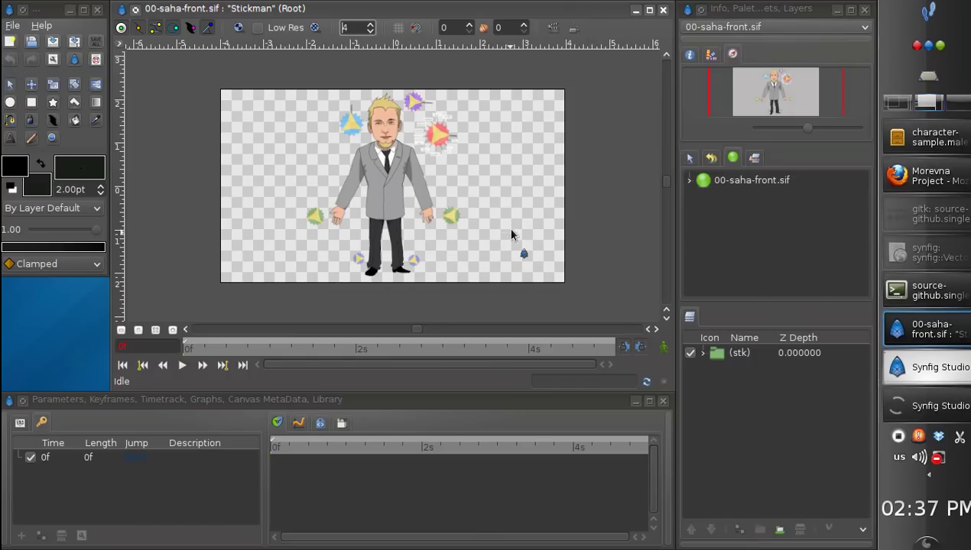
Step: Display the document's layer sets and select the (stk)-control set to show the character's control handles
left_click_drag(808, 129, 820, 128)
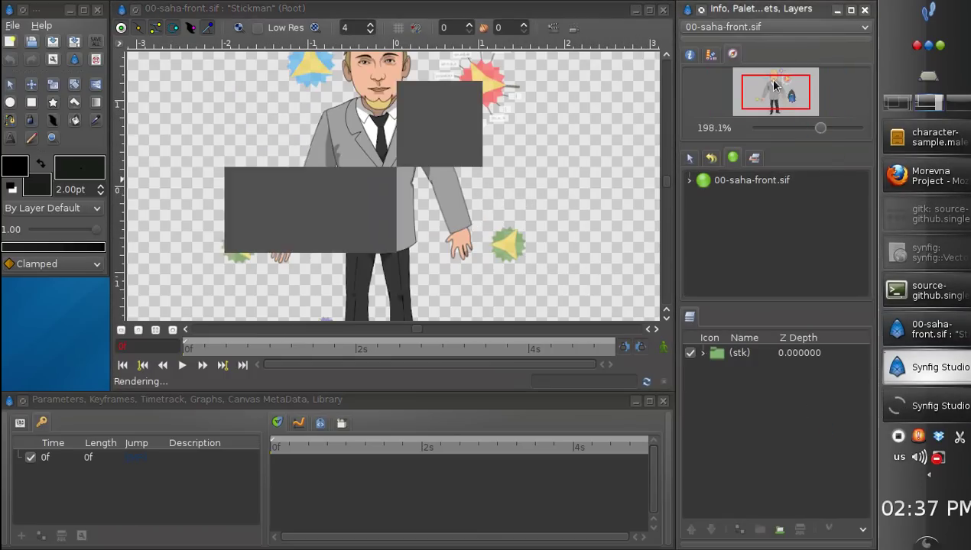
mouse_move(779, 92)
left_mouse_down()
mouse_move(792, 93)
mouse_move(777, 97)
mouse_move(770, 82)
mouse_move(786, 97)
left_mouse_up()
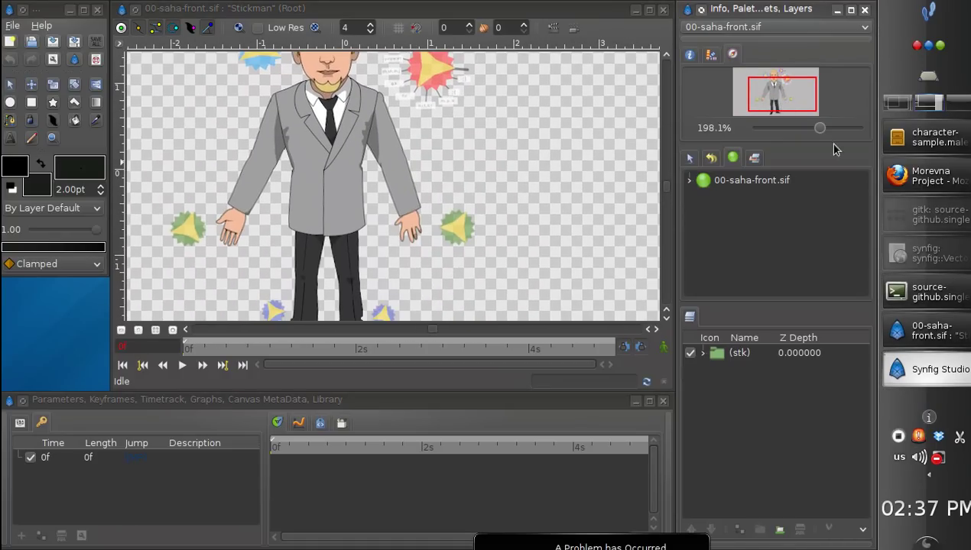
left_click_drag(820, 131, 778, 97)
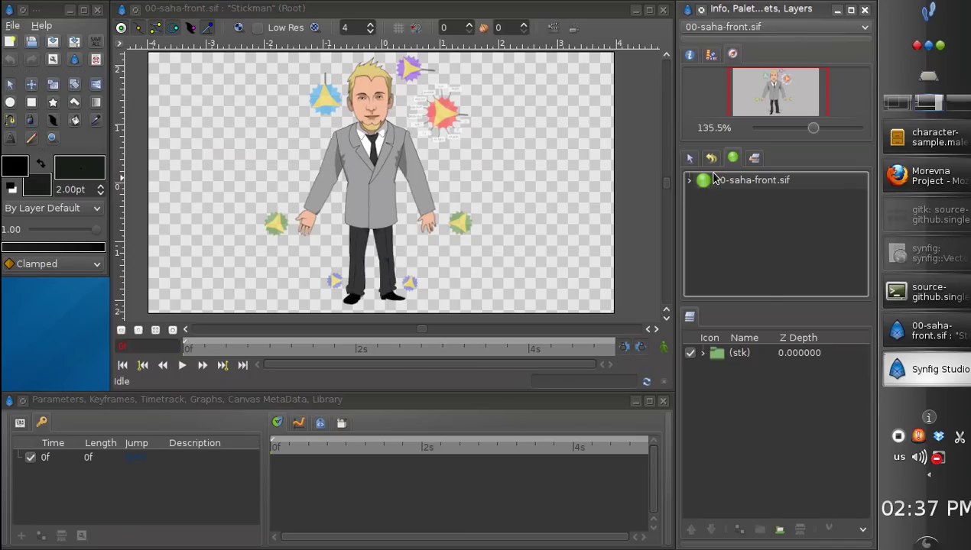
left_click(753, 158)
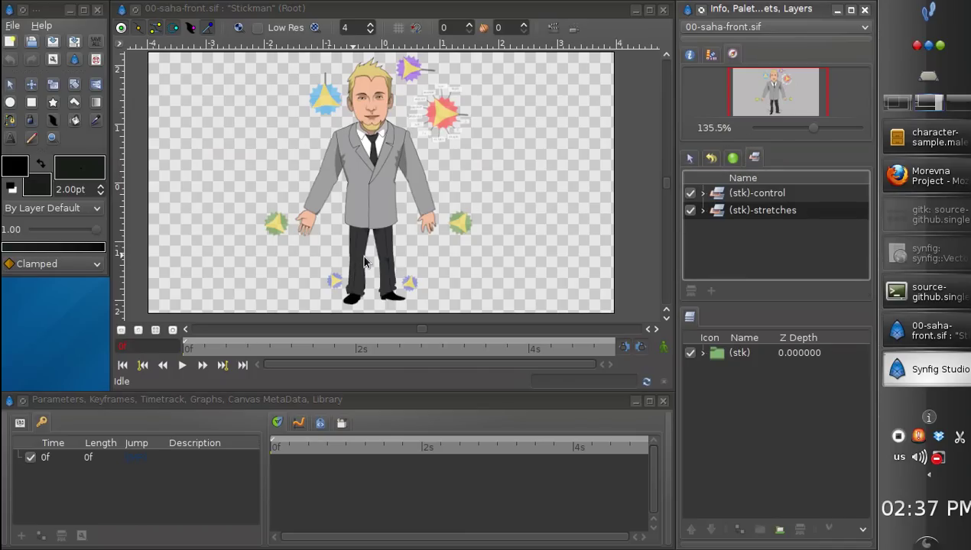
left_click(719, 198)
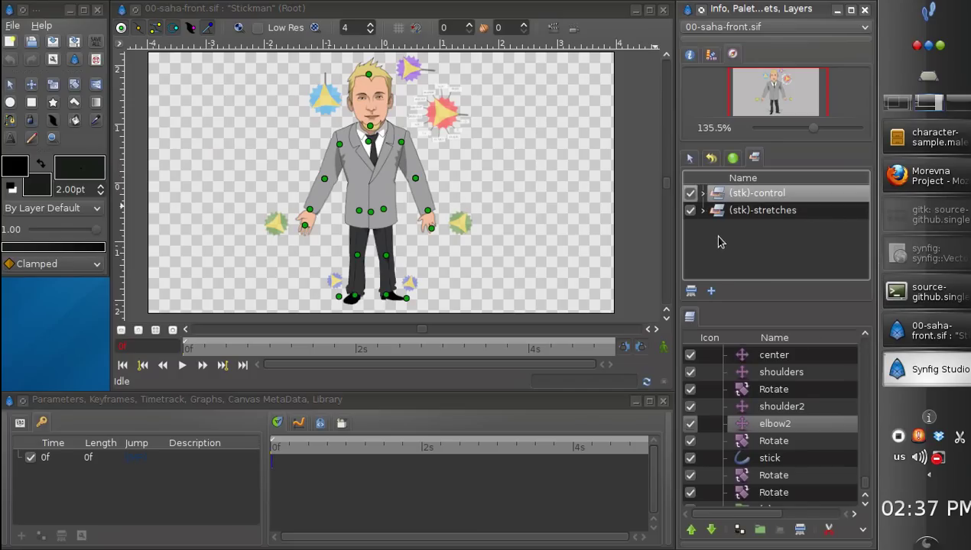
Step: Pose both arms slightly outward using their elbow and wrist handles, and nudge the character's left knee outward
left_click_drag(428, 210, 461, 183)
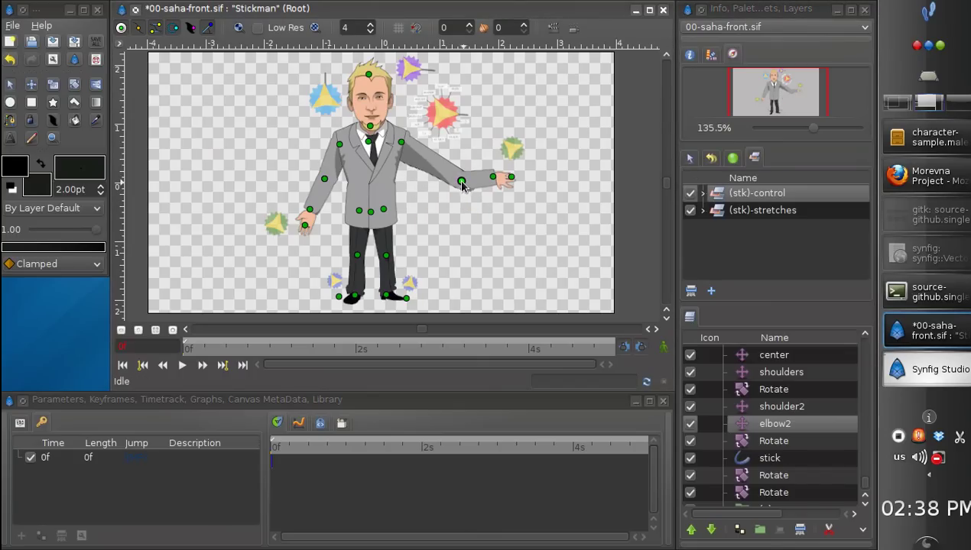
key("ctrl+z")
mouse_move(459, 188)
left_mouse_down()
mouse_move(466, 158)
mouse_move(483, 142)
mouse_move(463, 160)
mouse_move(454, 198)
left_mouse_up()
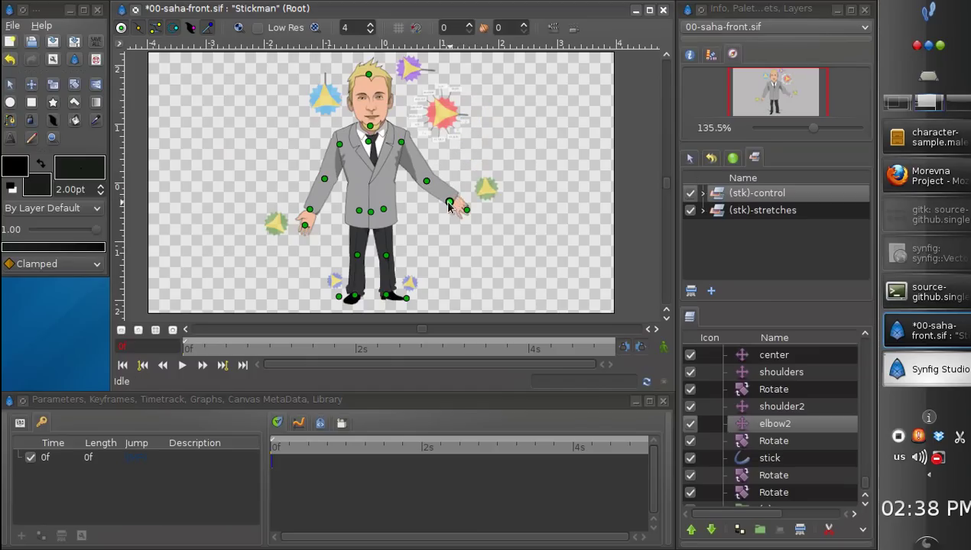
mouse_move(324, 179)
left_mouse_down()
mouse_move(304, 162)
mouse_move(275, 184)
mouse_move(293, 201)
mouse_move(273, 241)
mouse_move(289, 218)
mouse_move(284, 201)
mouse_move(288, 212)
mouse_move(319, 186)
left_mouse_up()
mouse_move(386, 255)
left_mouse_down()
mouse_move(400, 254)
mouse_move(390, 257)
left_mouse_up()
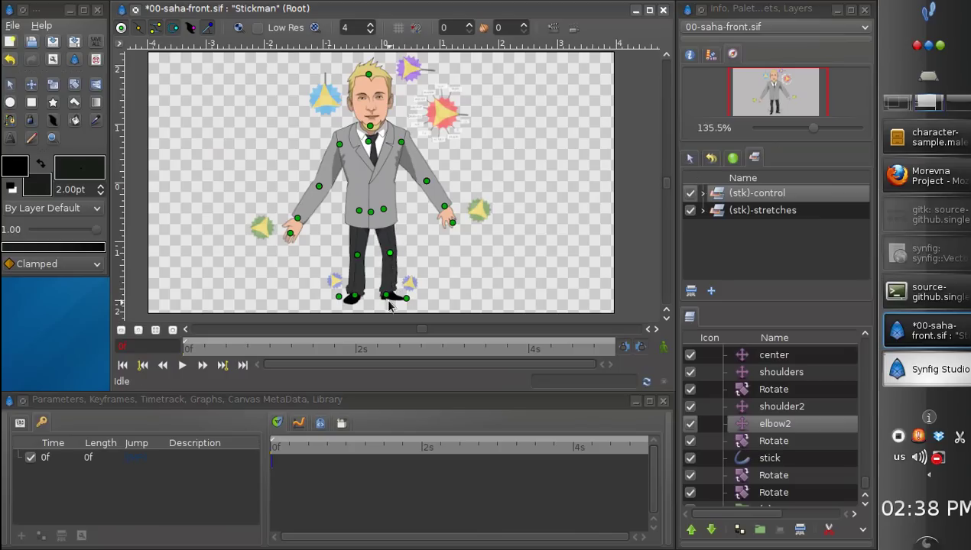
left_click_drag(297, 218, 304, 212)
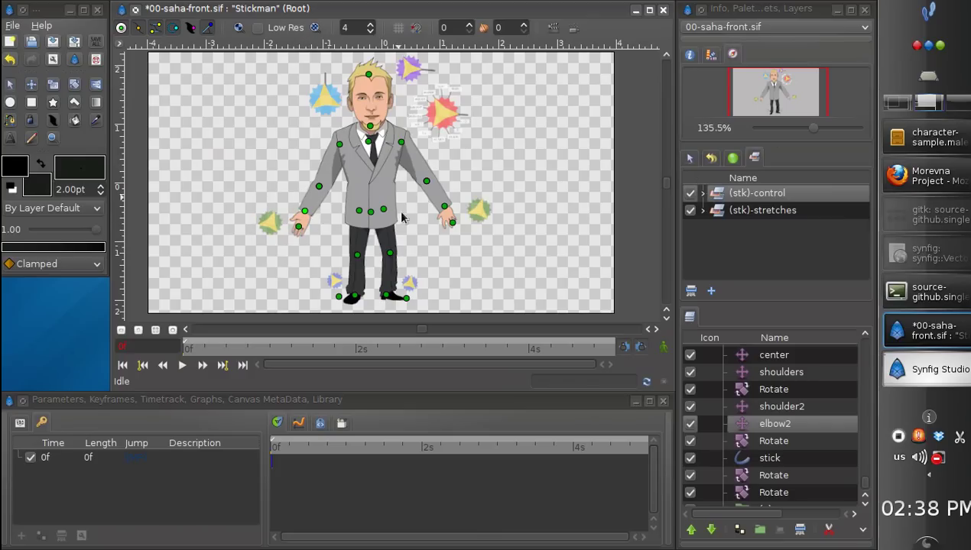
Step: Lower the character's body slightly with its central hip handle and adjust the knee handles to match
left_click_drag(391, 253, 388, 255)
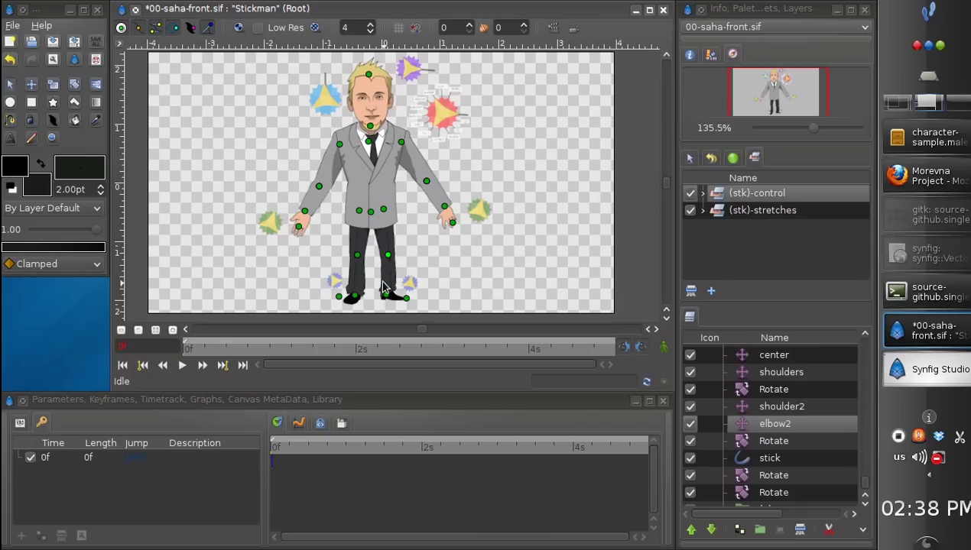
mouse_move(371, 212)
left_mouse_down()
mouse_move(380, 224)
mouse_move(371, 226)
left_mouse_up()
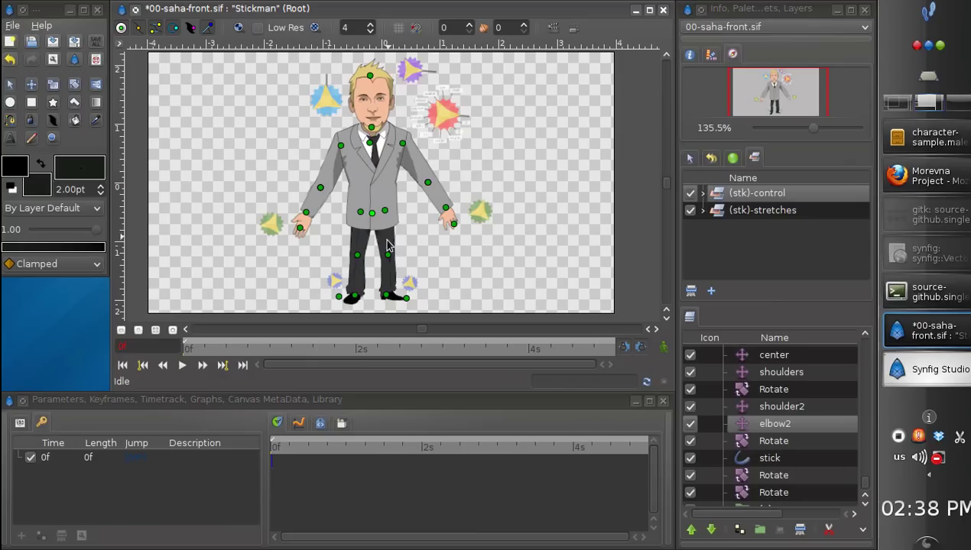
mouse_move(392, 259)
left_mouse_down()
mouse_move(352, 255)
mouse_move(388, 256)
left_mouse_up()
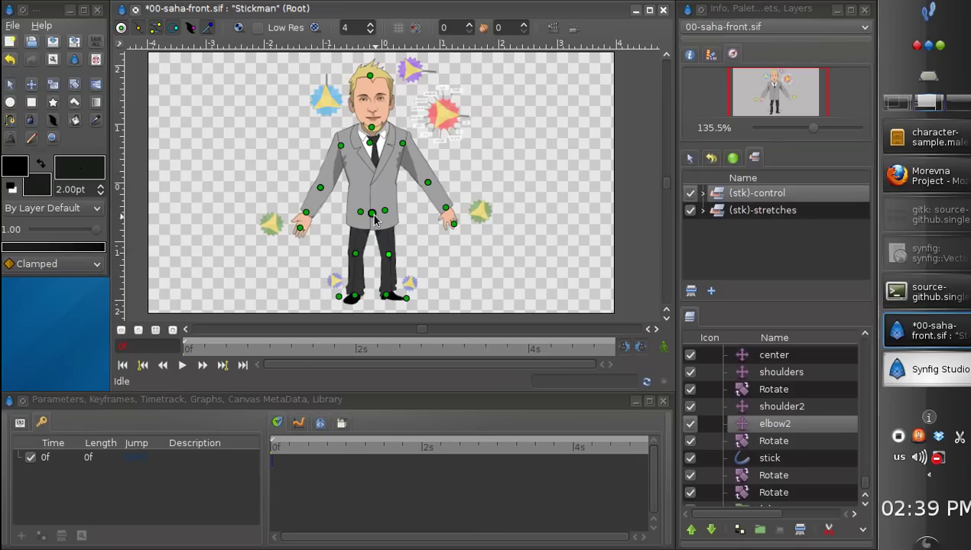
mouse_move(371, 216)
left_mouse_down()
mouse_move(395, 222)
mouse_move(372, 222)
left_mouse_up()
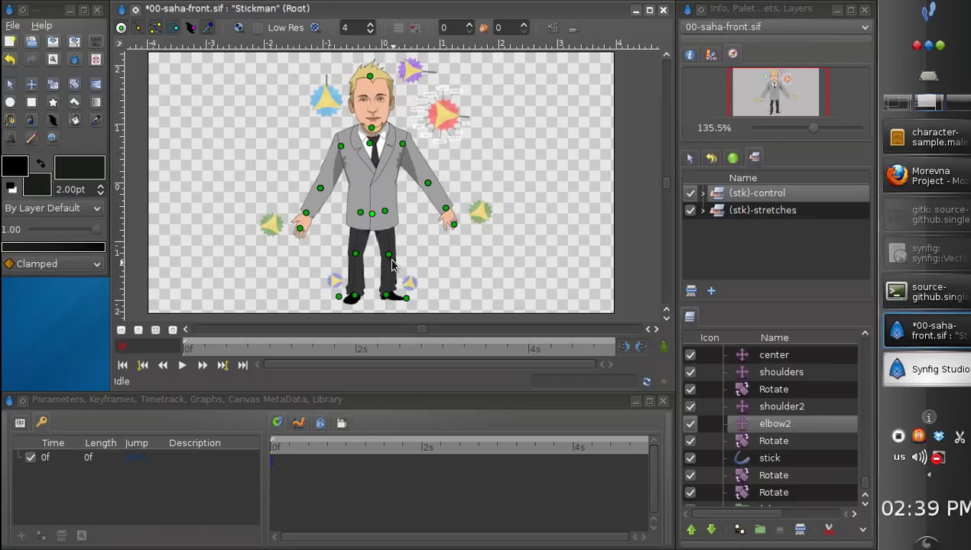
Step: Widen the stance by shifting the character's left foot outward, and realign both knees before clearing the handle selection
left_click_drag(386, 295, 406, 297)
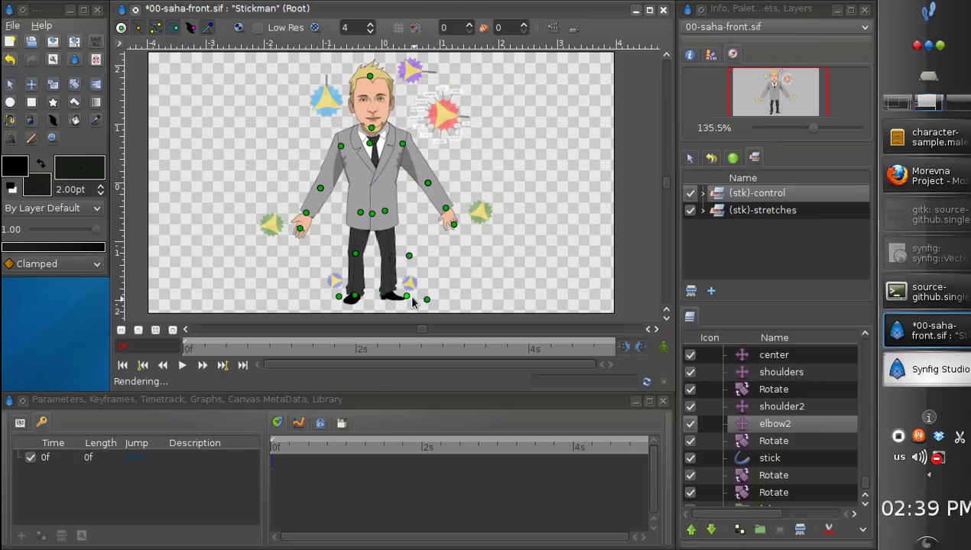
left_click_drag(407, 252, 400, 254)
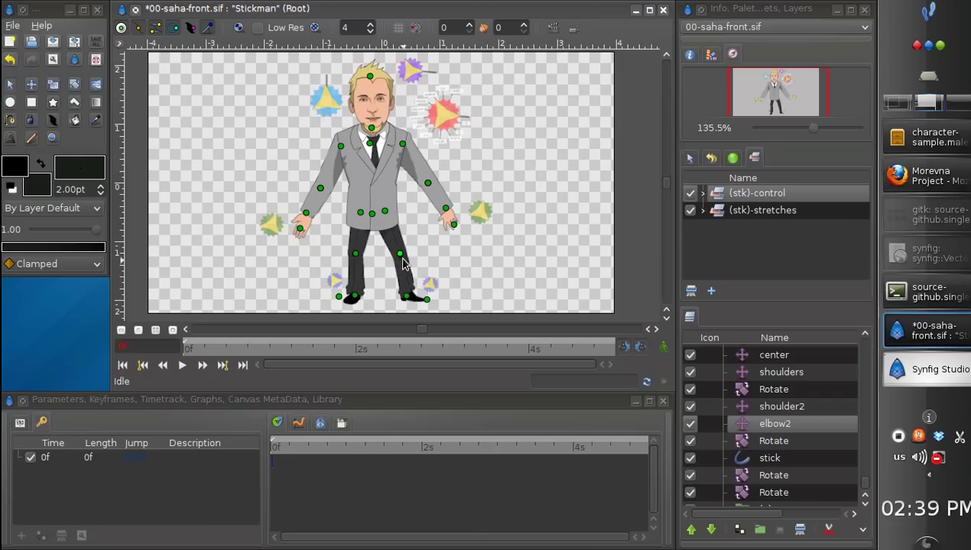
left_click_drag(371, 214, 372, 215)
mouse_move(405, 296)
left_mouse_down()
mouse_move(414, 272)
mouse_move(397, 285)
mouse_move(397, 307)
left_mouse_up()
left_click_drag(411, 267, 392, 254)
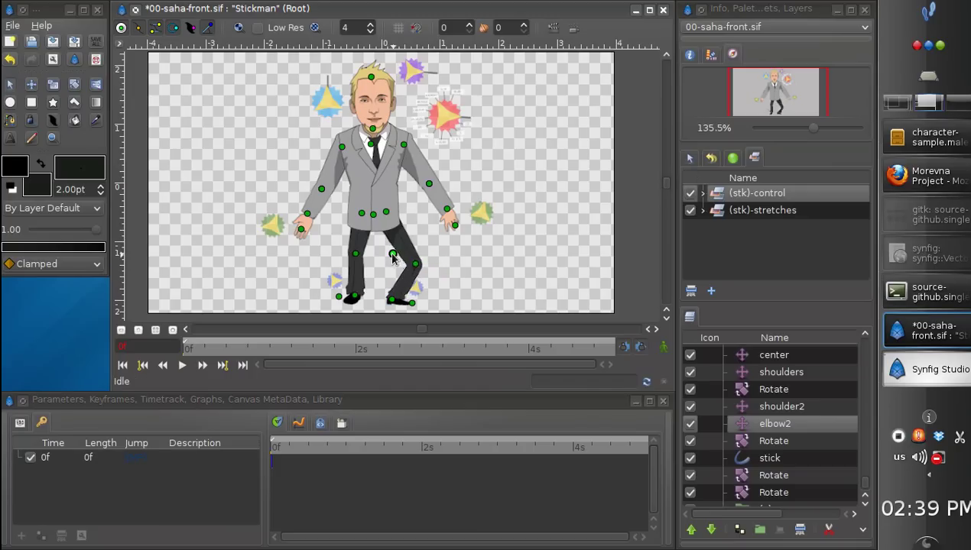
left_click_drag(396, 307, 399, 302)
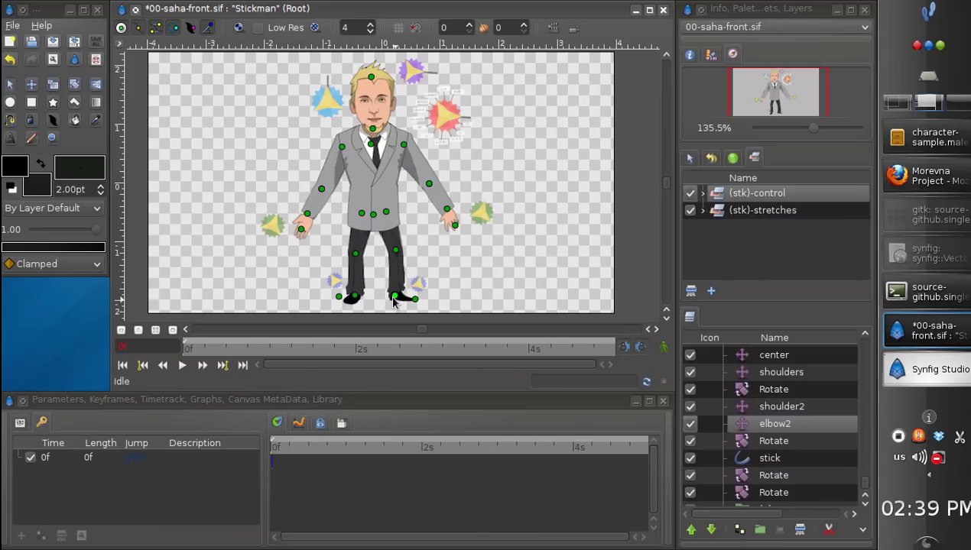
left_click_drag(397, 254, 396, 256)
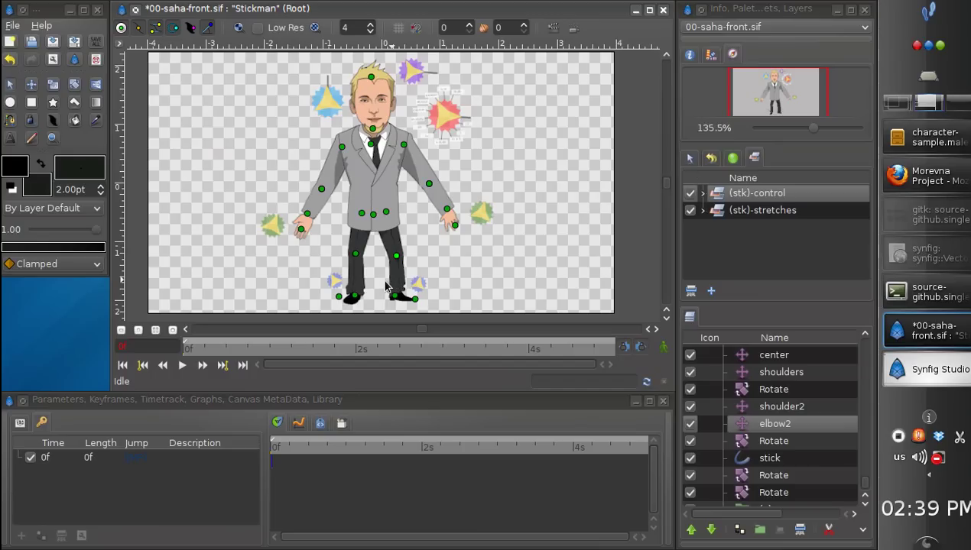
left_click_drag(355, 248, 357, 263)
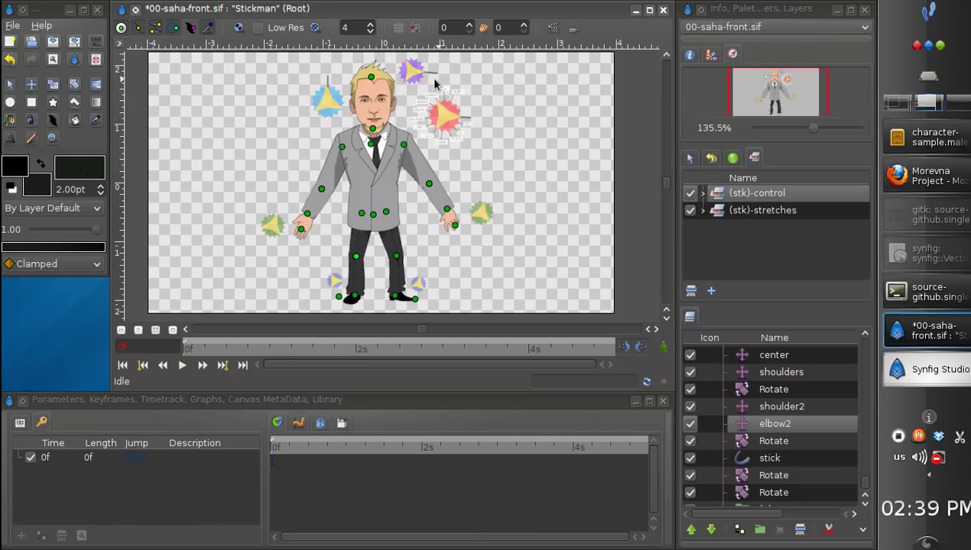
left_click(321, 235)
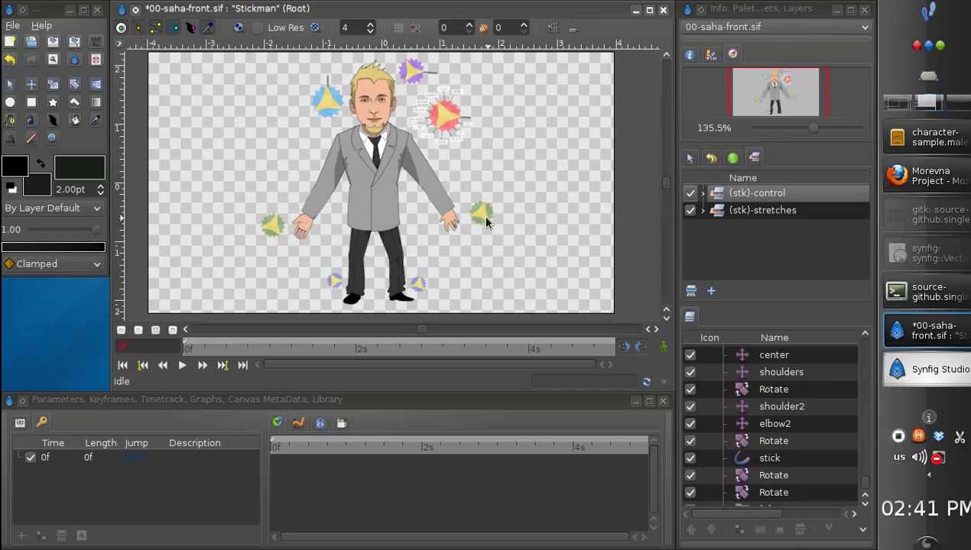
Step: Select the green controller beside the character's left hand and rotate it to switch the hand shape
left_click_drag(814, 129, 819, 130)
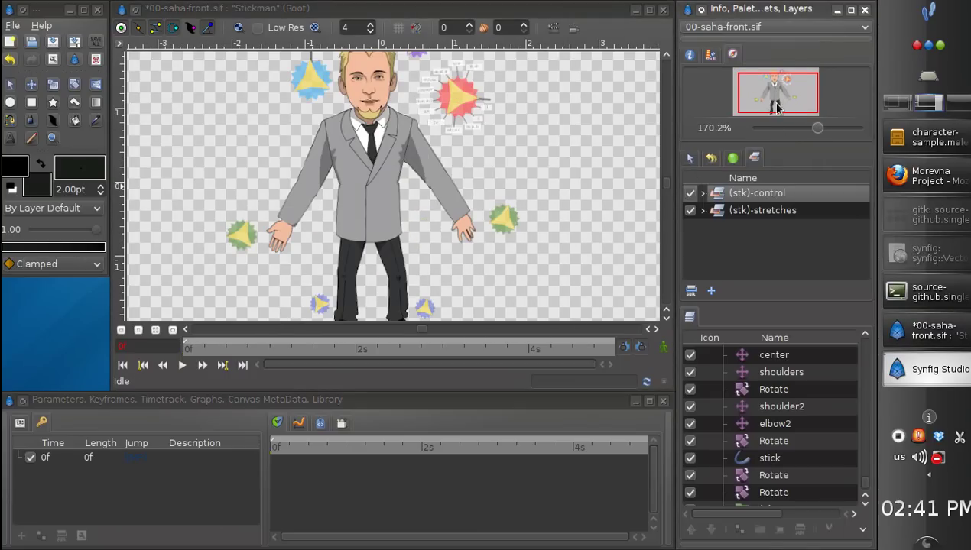
left_click(777, 108)
left_click_drag(775, 105, 774, 102)
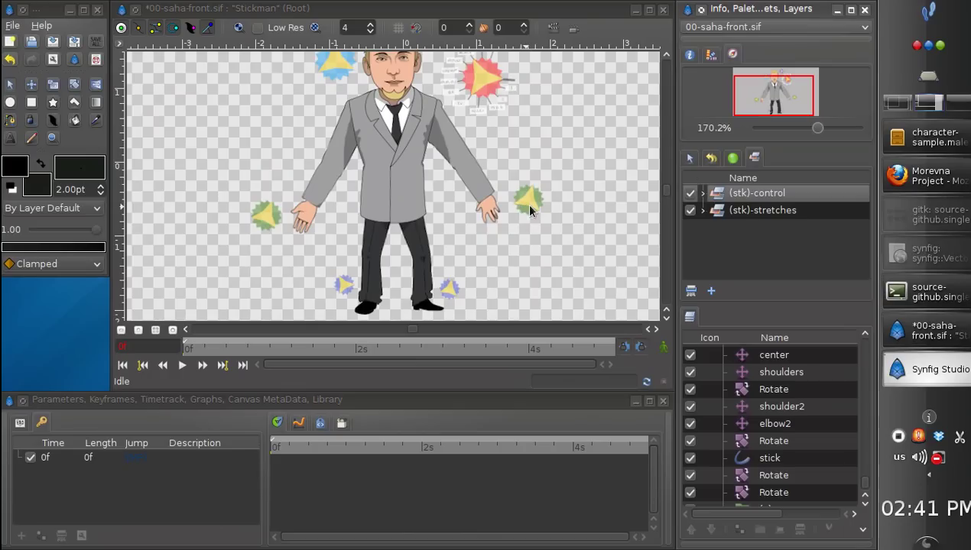
left_click_drag(769, 107, 777, 100)
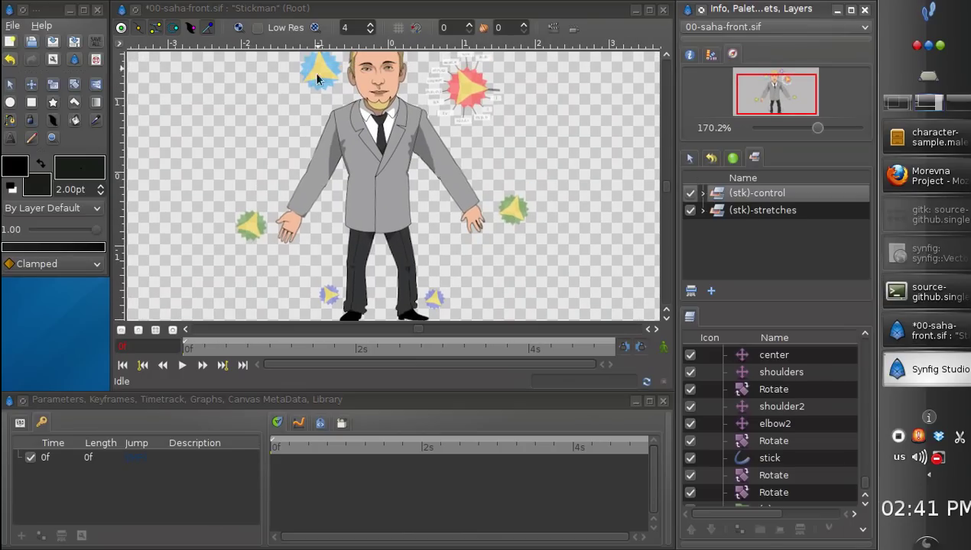
left_click(514, 215)
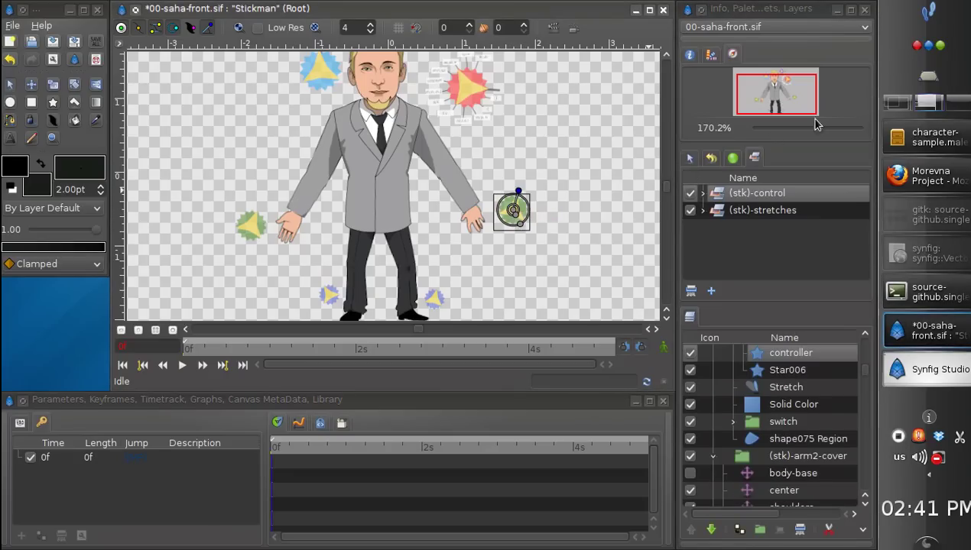
left_click_drag(818, 133, 823, 131)
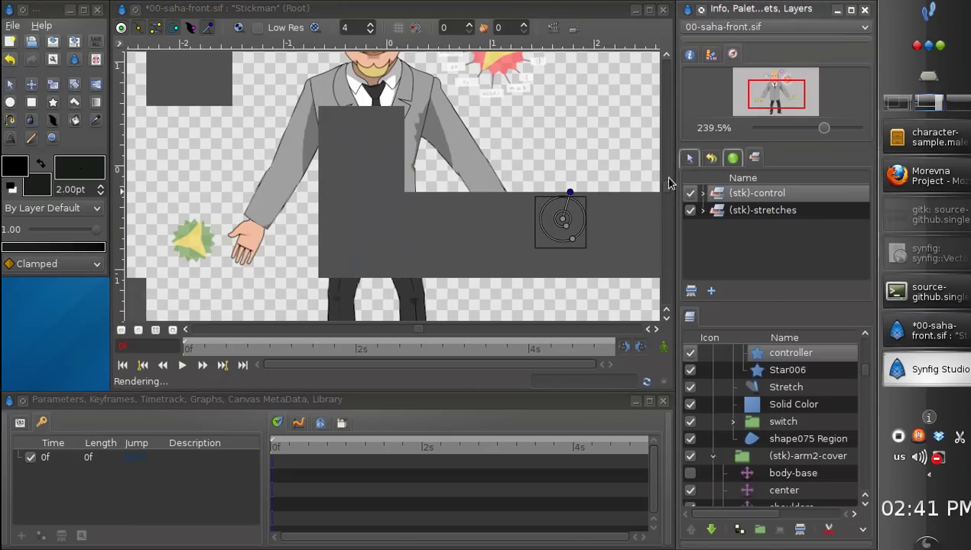
left_click(571, 194)
left_click_drag(570, 194, 539, 203)
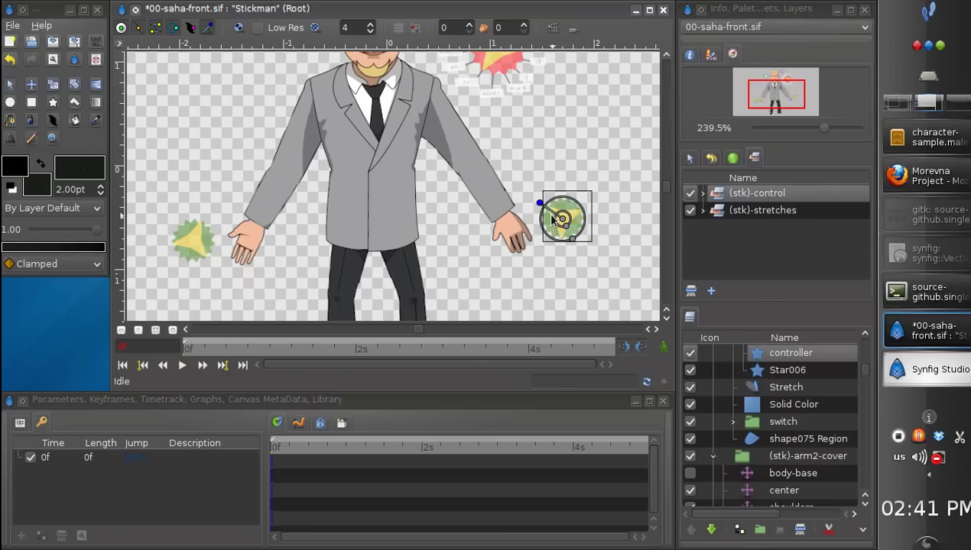
left_click_drag(536, 206, 533, 235)
Step: Rotate the green controller beside the character's right hand to the pointing finger shape and back to the open palm
left_click(195, 241)
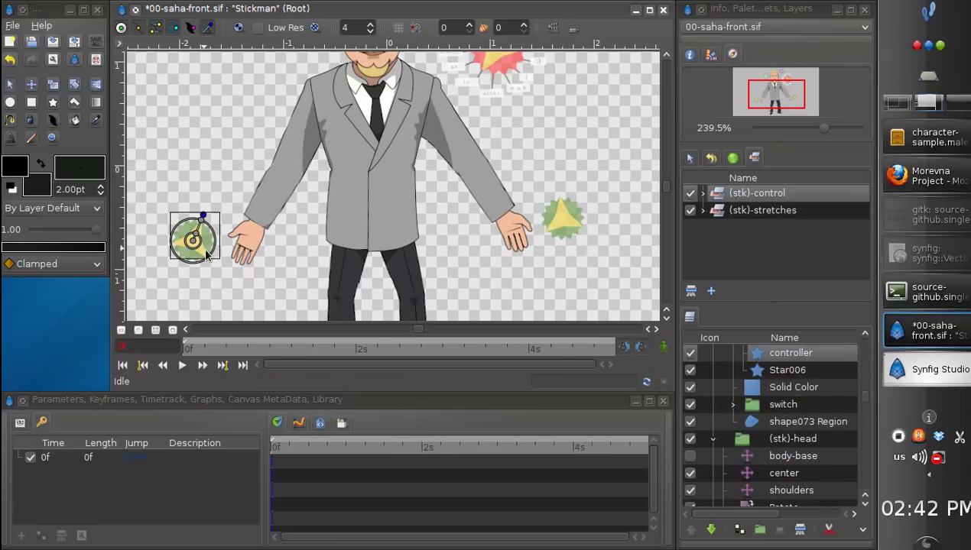
left_click_drag(203, 214, 216, 224)
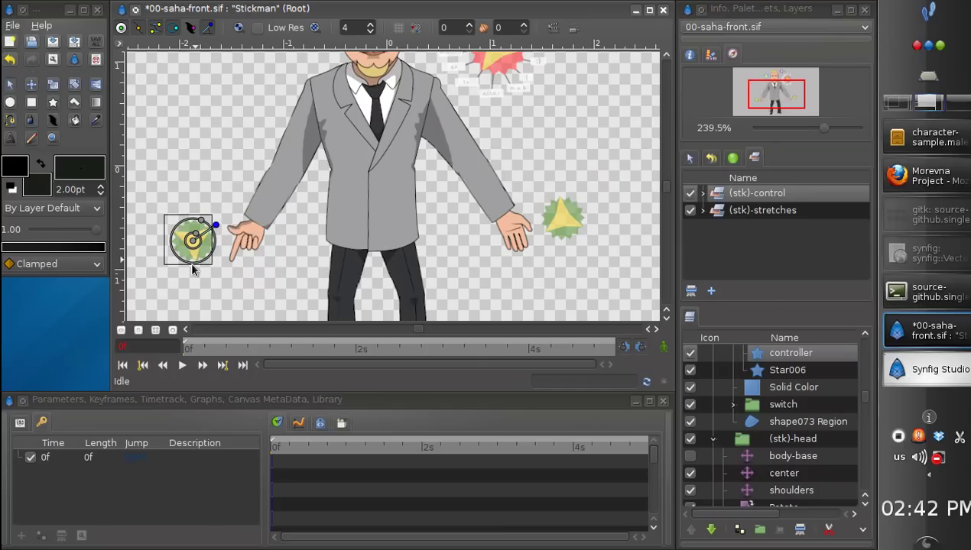
left_click_drag(216, 225, 204, 216)
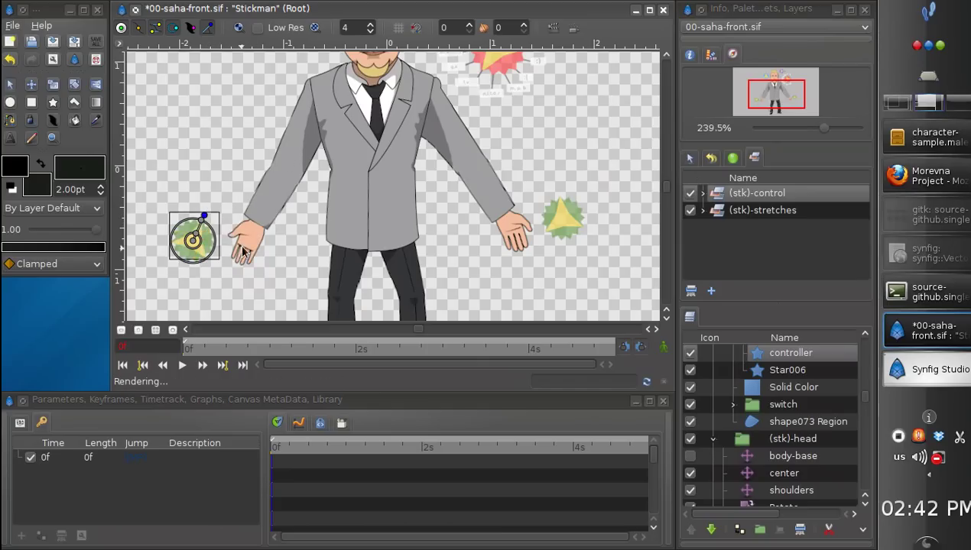
Step: Select the small blue controller beside the character's left foot and rotate it to change the foot's shape
scroll(667, 191, "down", 3)
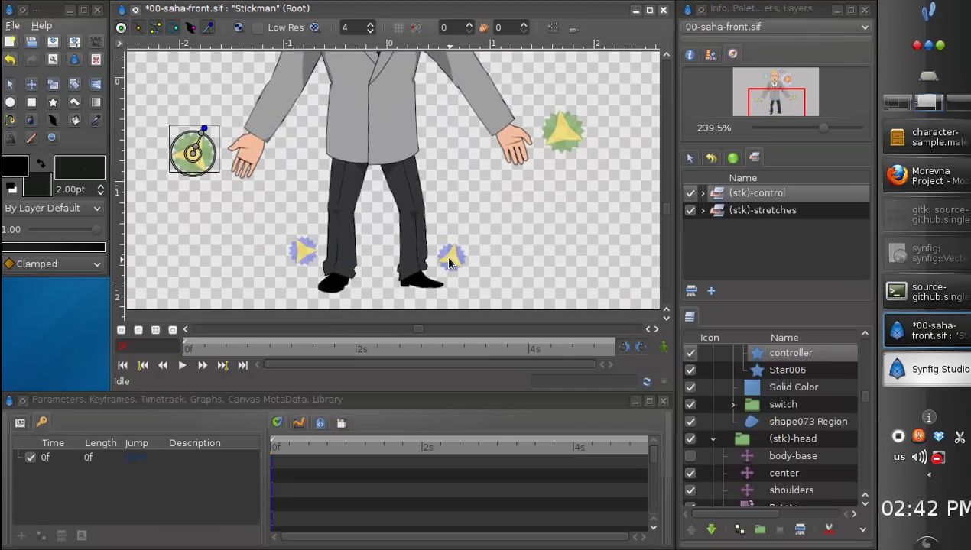
left_click(450, 260)
left_click_drag(434, 263, 433, 283)
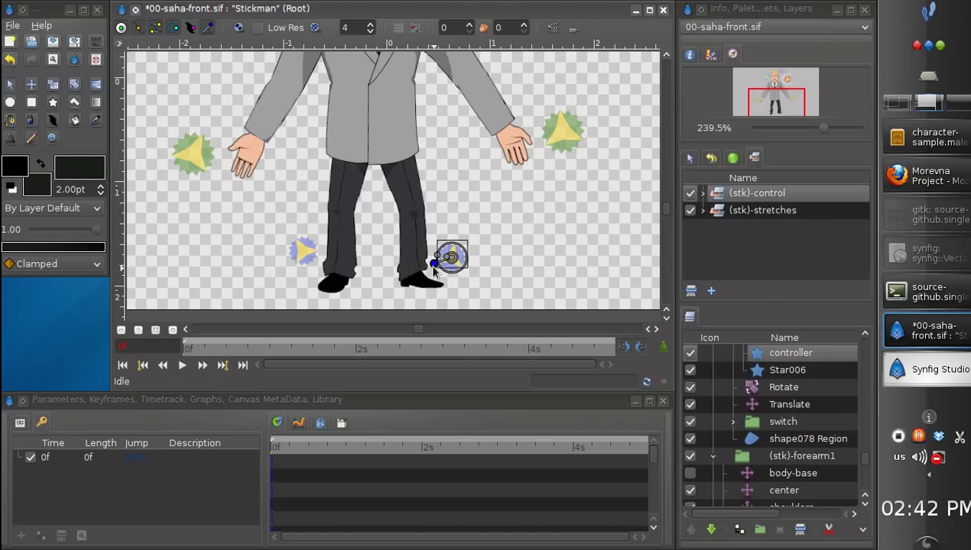
Step: Select the light blue controller beside the character's head and rotate it, leaving its pointer upright on the grey mark
left_click_drag(665, 215, 661, 155)
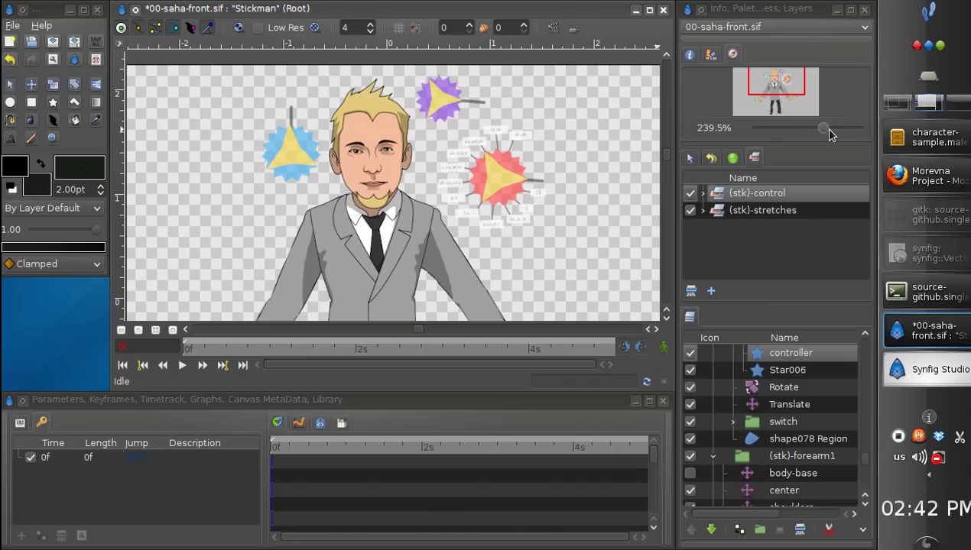
left_click_drag(823, 133, 826, 129)
left_click_drag(775, 86, 739, 105)
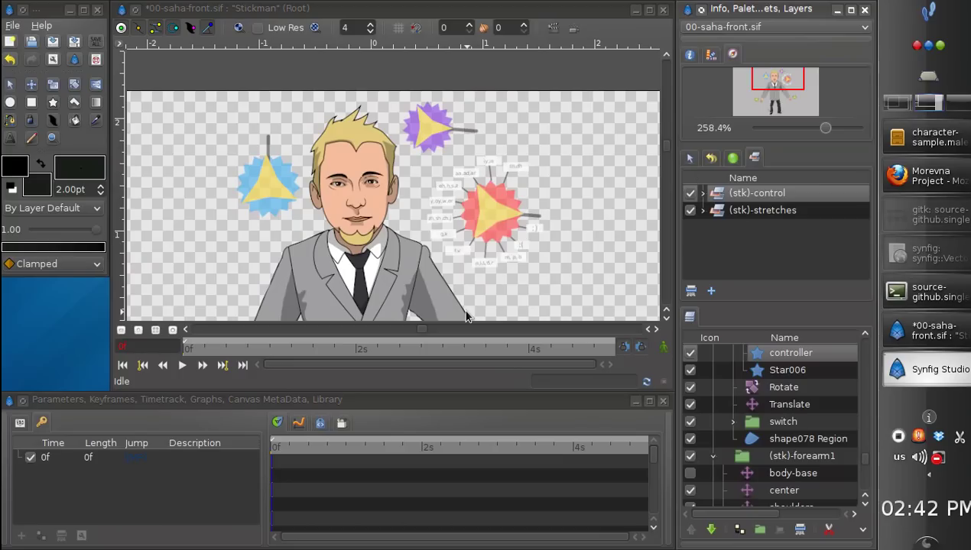
left_click(267, 192)
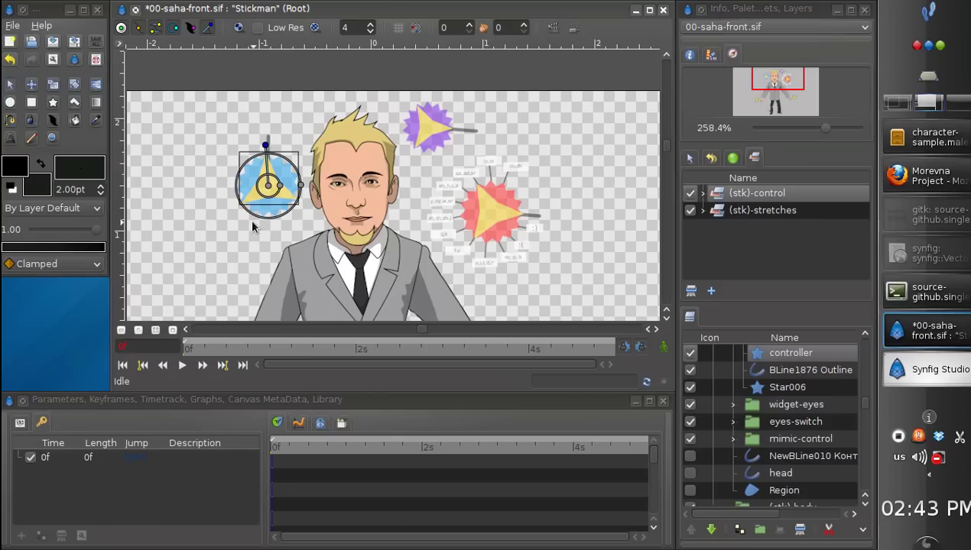
mouse_move(265, 146)
left_mouse_down()
mouse_move(271, 162)
mouse_move(255, 149)
mouse_move(217, 211)
mouse_move(246, 163)
mouse_move(240, 157)
mouse_move(283, 147)
mouse_move(269, 146)
left_mouse_up()
Step: Rotate the purple widget-eyes controller to turn the character's gaze sideways, and return it to its grey mark
left_click(434, 133)
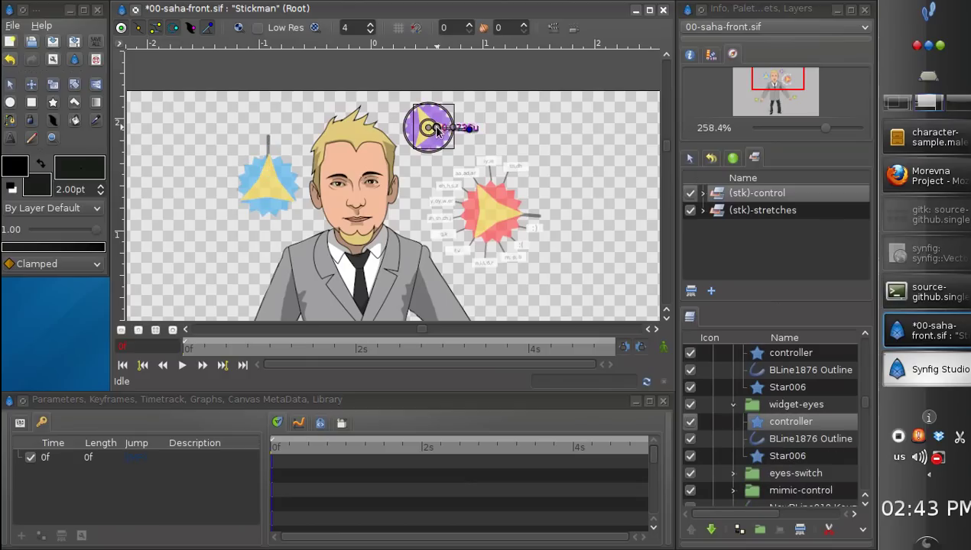
left_click_drag(468, 133, 453, 160)
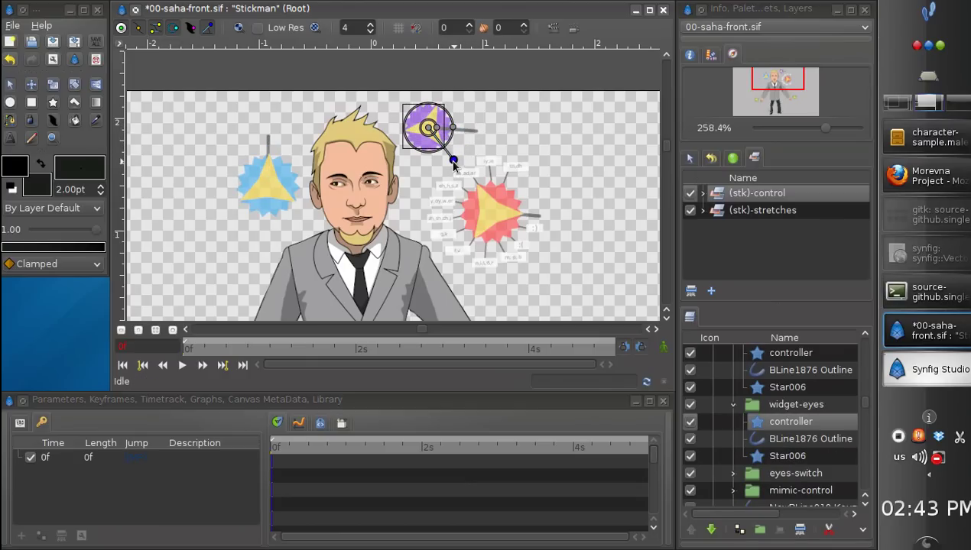
left_click_drag(440, 169, 412, 172)
left_click_drag(461, 138, 470, 133)
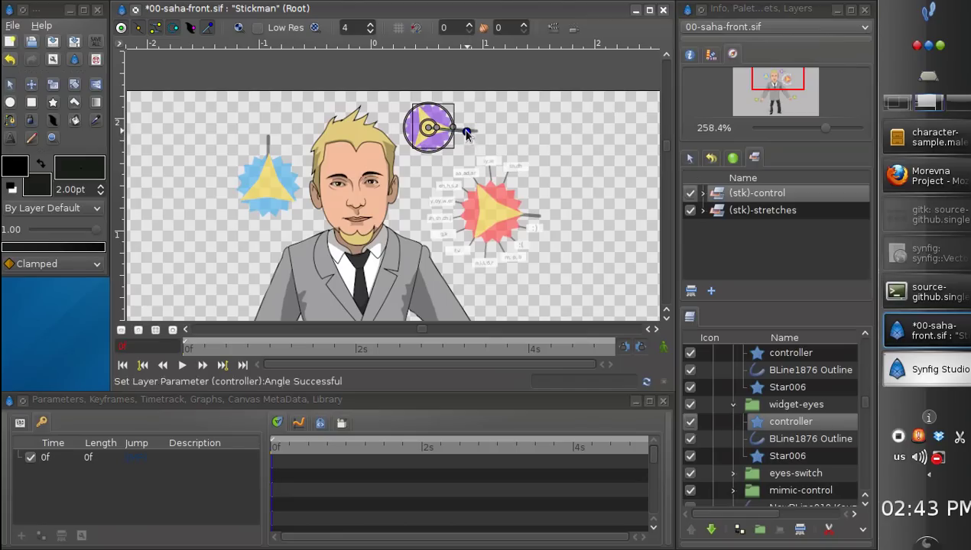
Step: Select the red mouth controller beside the character's head and rotate its pointer to the "m, p, b" mark
left_click(490, 218)
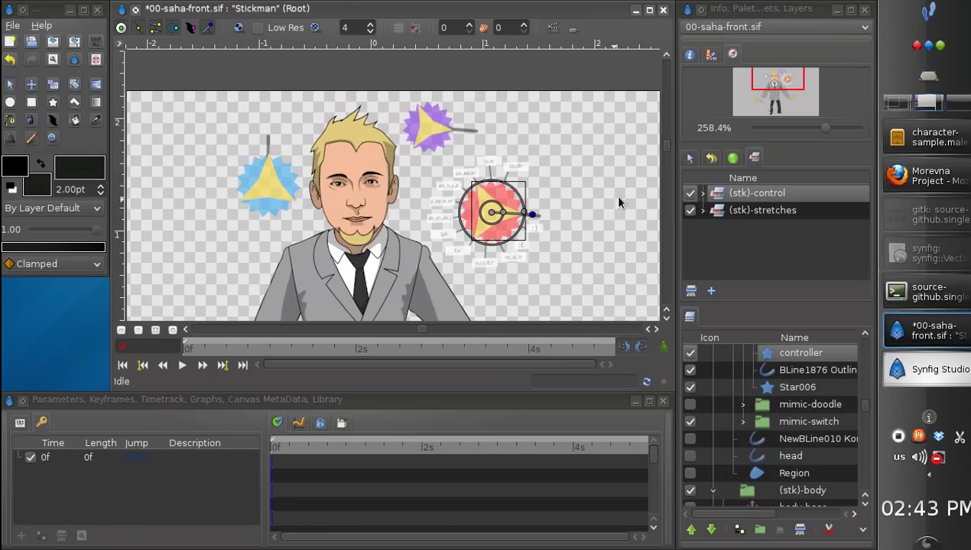
left_click_drag(826, 134, 835, 134)
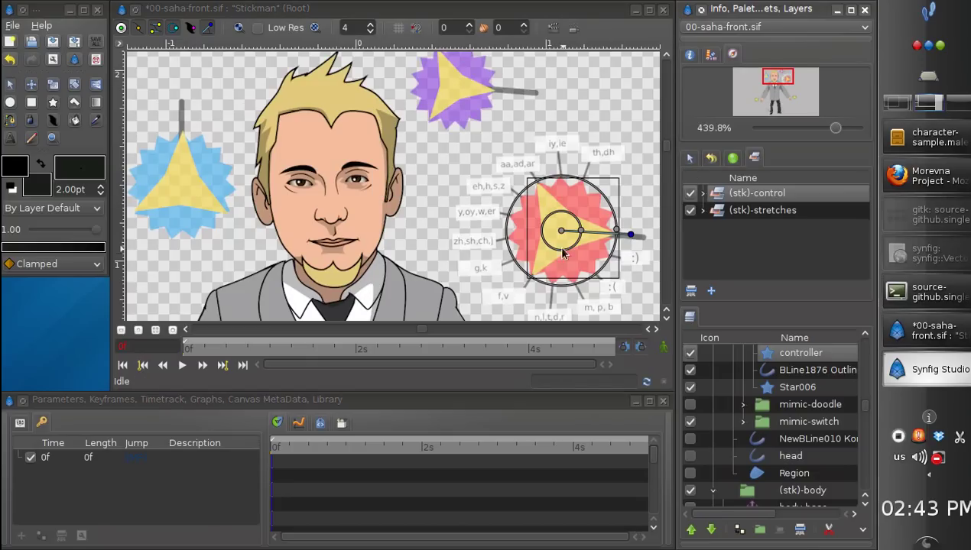
left_click_drag(423, 334, 431, 331)
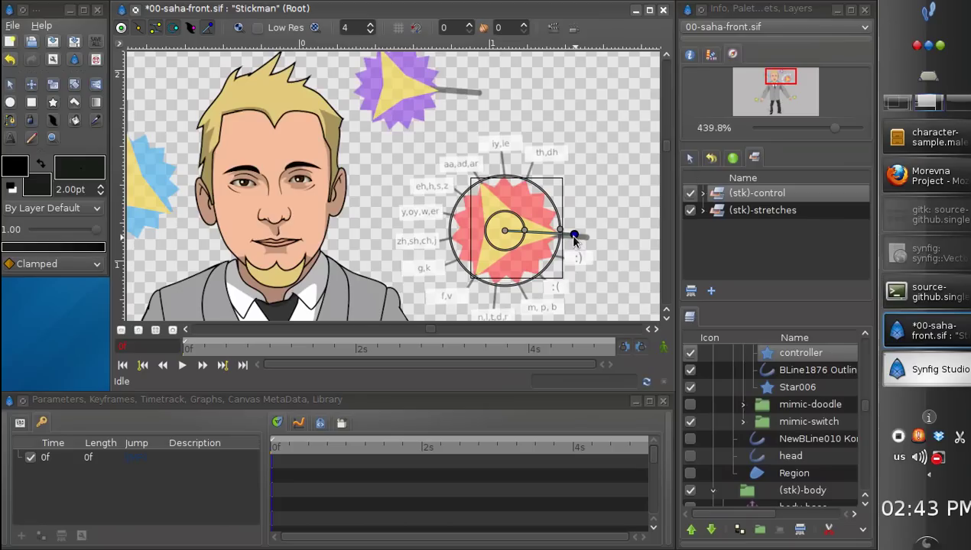
left_click_drag(574, 237, 523, 300)
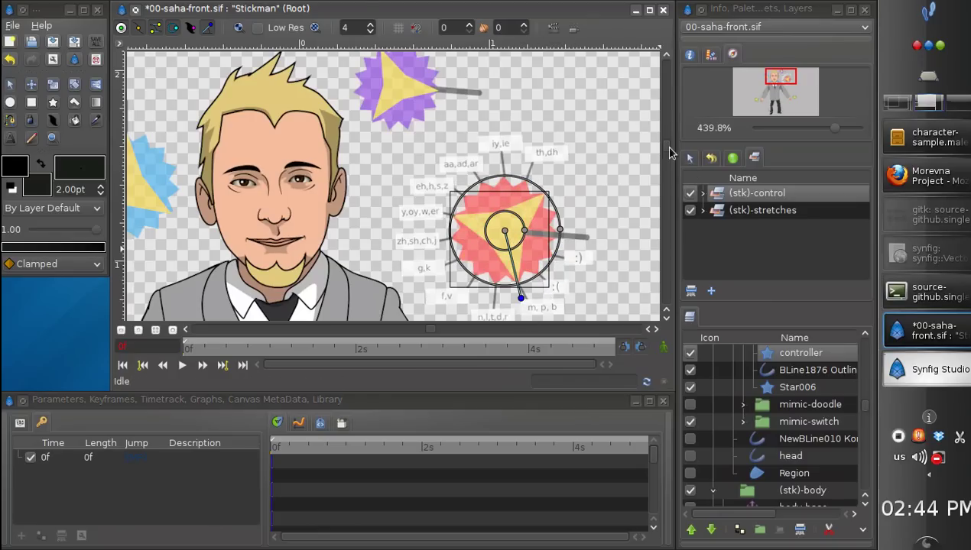
scroll(665, 153, "down", 2)
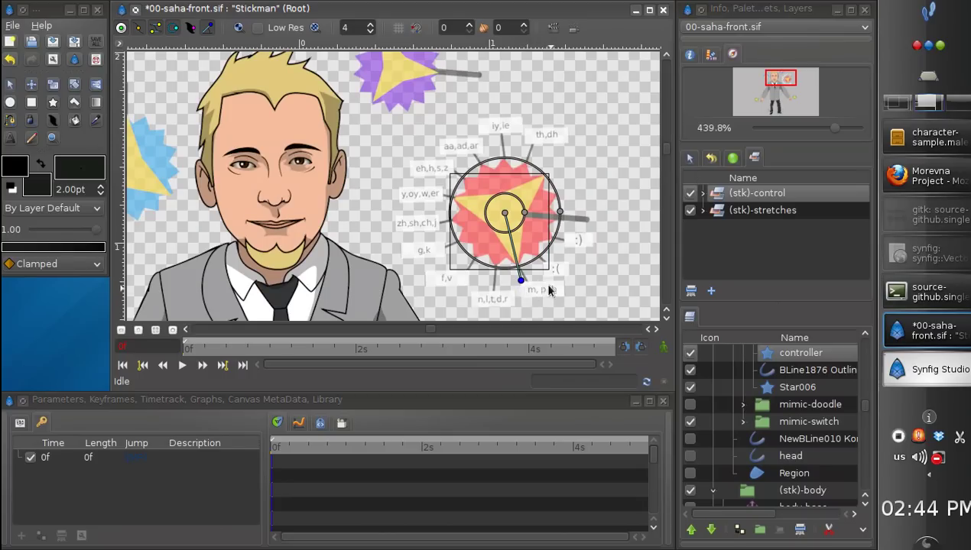
left_click_drag(518, 281, 523, 279)
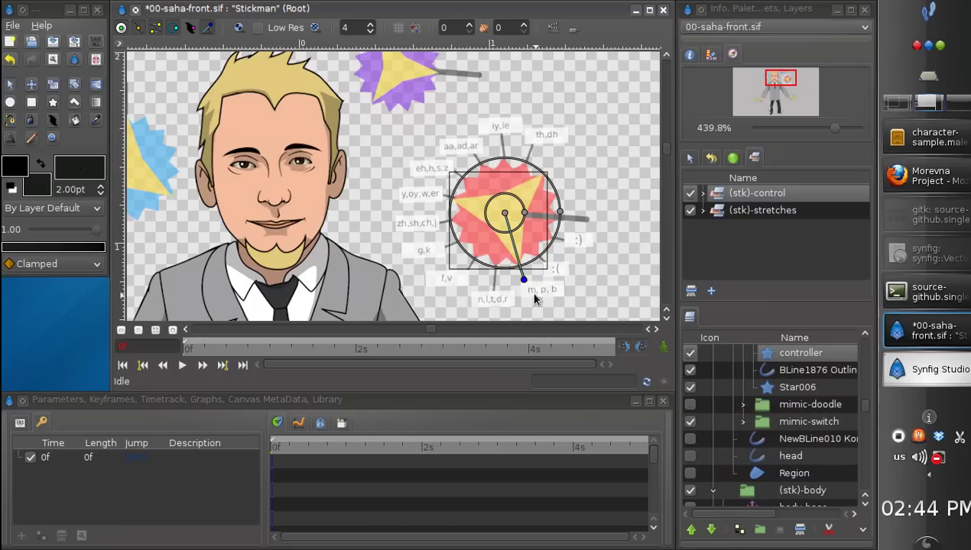
Step: Rotate the red mouth controller to the "g,k" mark, back to "m, p, b", and return it to its grey neutral mark
left_click_drag(524, 279, 445, 247)
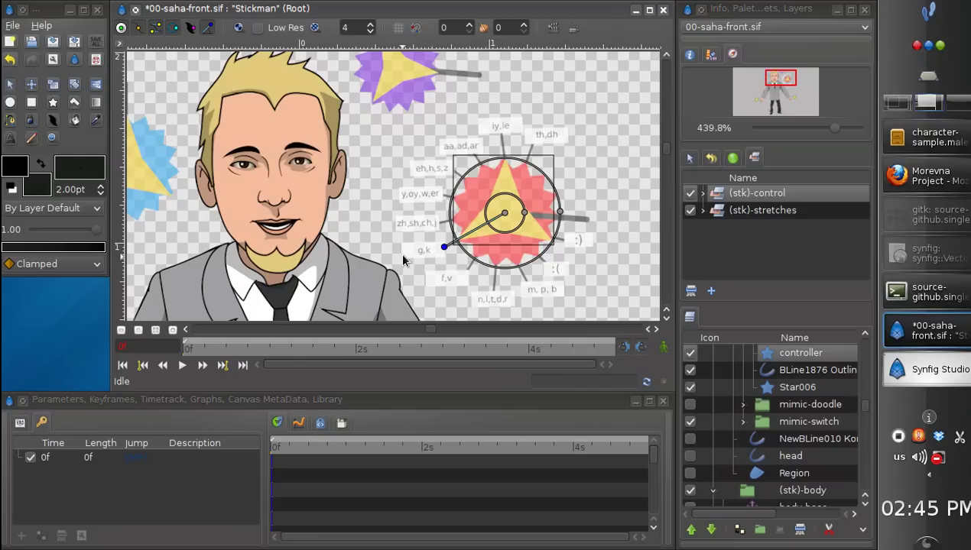
left_click_drag(440, 248, 520, 281)
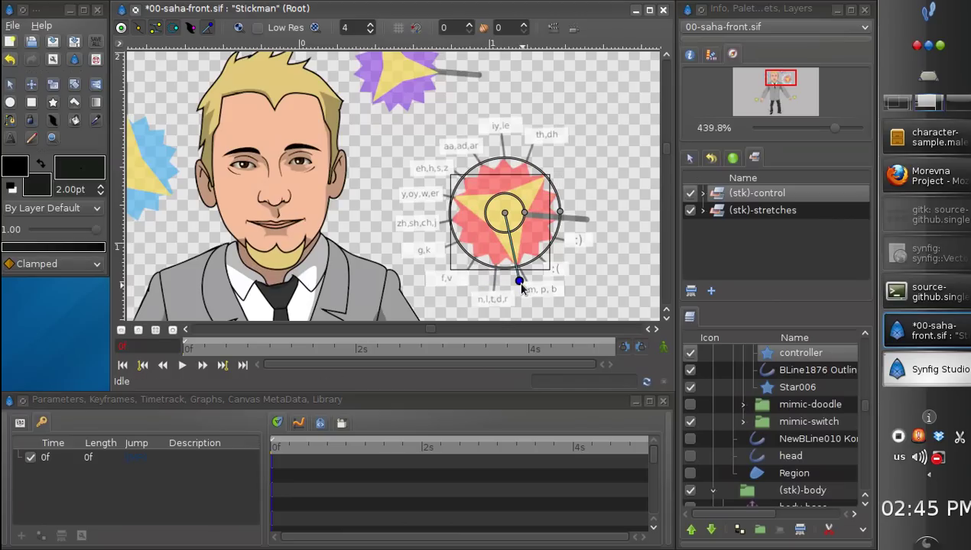
left_click_drag(520, 282, 568, 222)
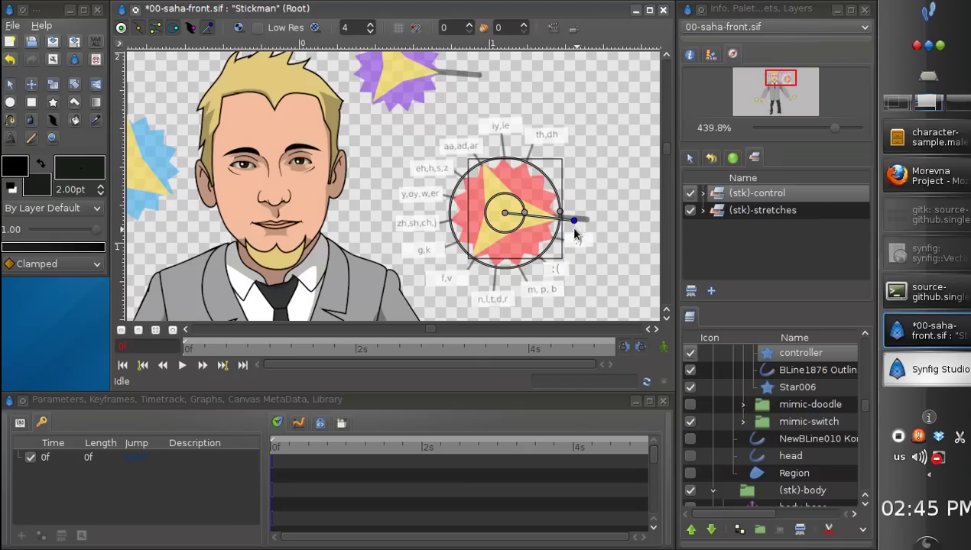
mouse_move(573, 222)
left_mouse_down()
mouse_move(561, 256)
mouse_move(533, 266)
mouse_move(462, 268)
mouse_move(439, 249)
mouse_move(437, 193)
mouse_move(470, 163)
mouse_move(524, 148)
mouse_move(503, 143)
mouse_move(450, 171)
mouse_move(428, 222)
mouse_move(470, 273)
mouse_move(506, 283)
mouse_move(546, 275)
mouse_move(573, 221)
left_mouse_up()
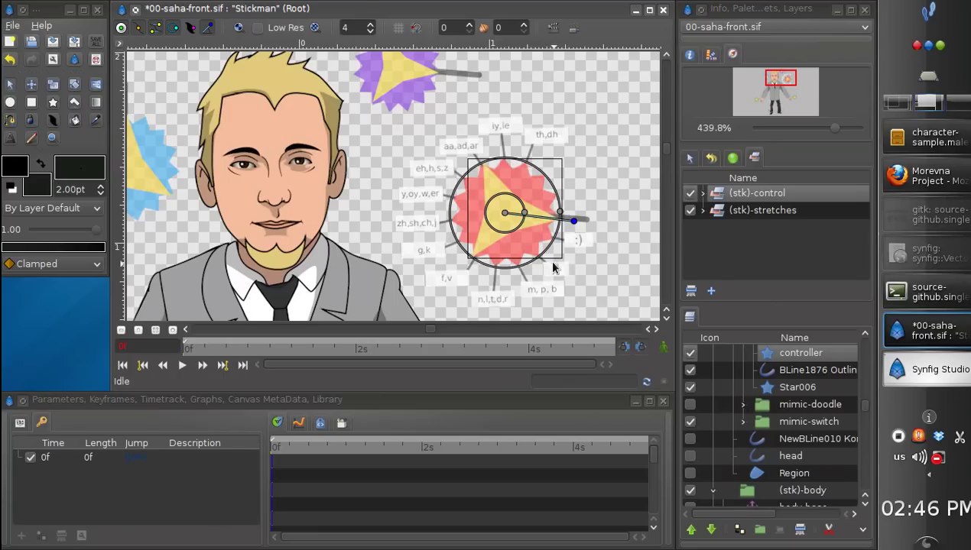
Step: Rotate the red mouth controller to the "y,oy,w,er" mark and the purple eyes controller until the character's eyes close
mouse_move(839, 132)
left_mouse_down()
mouse_move(811, 127)
mouse_move(834, 129)
left_mouse_up()
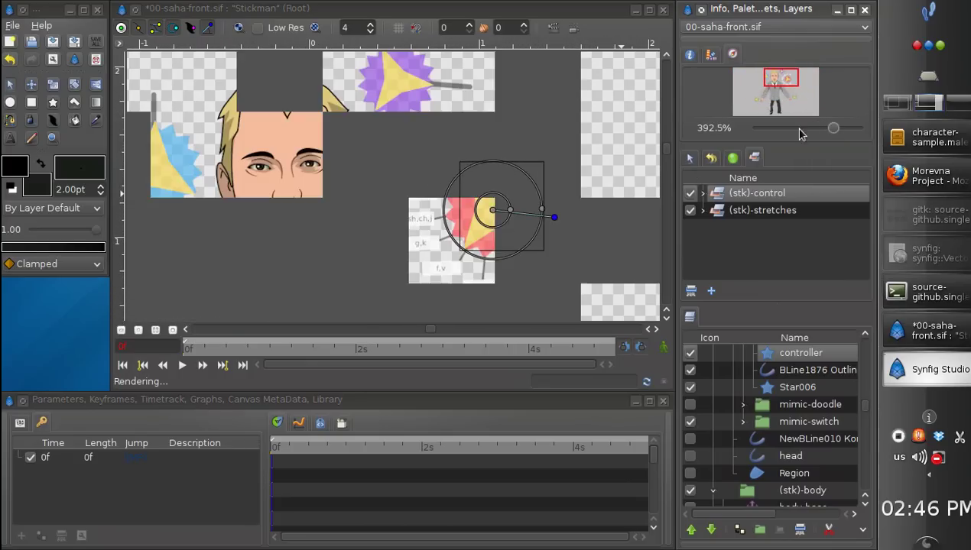
left_click_drag(545, 234, 433, 194)
left_click(396, 91)
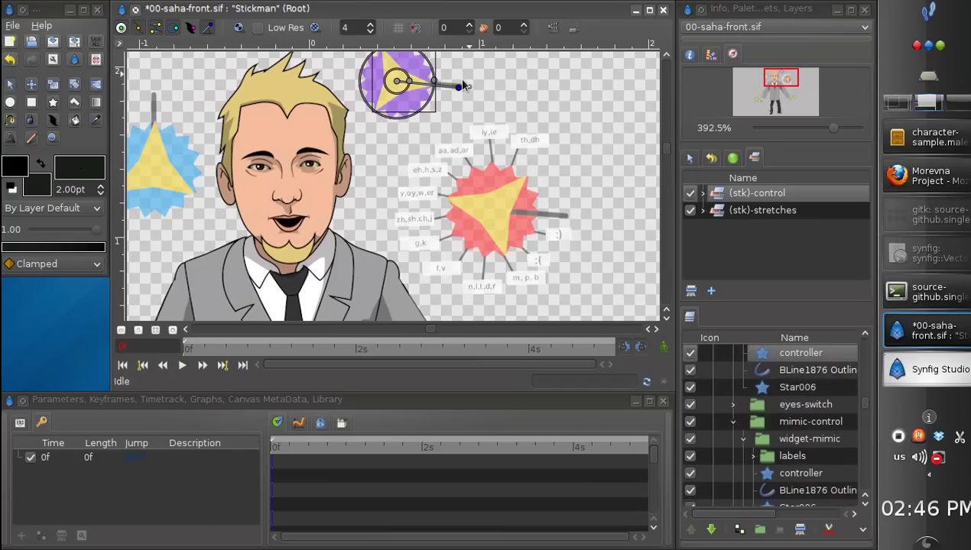
left_click_drag(455, 100, 451, 110)
left_click_drag(434, 330, 415, 331)
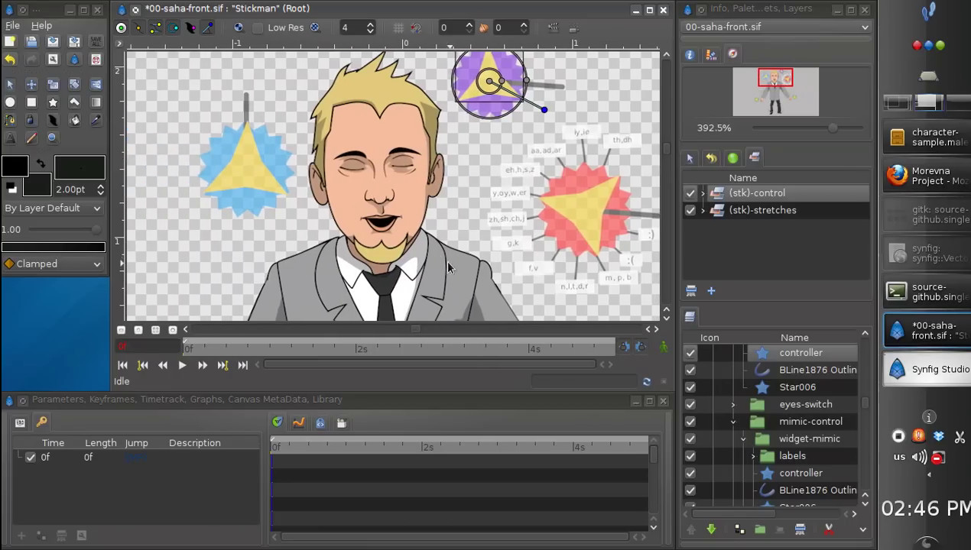
Step: Rotate the light blue head controller to turn the character's head sideways, and return its pointer upright to the grey mark
left_click(247, 170)
left_click_drag(247, 107, 269, 112)
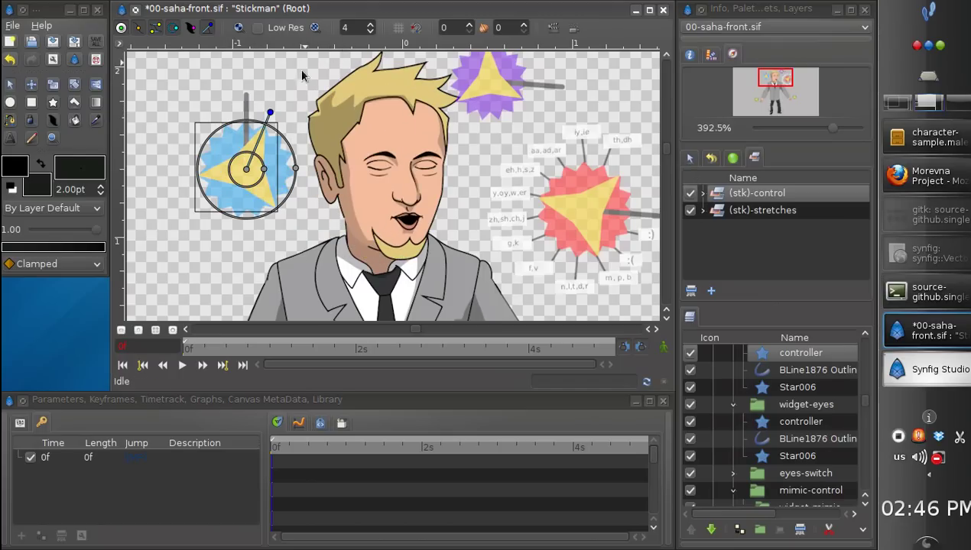
left_click_drag(270, 112, 243, 107)
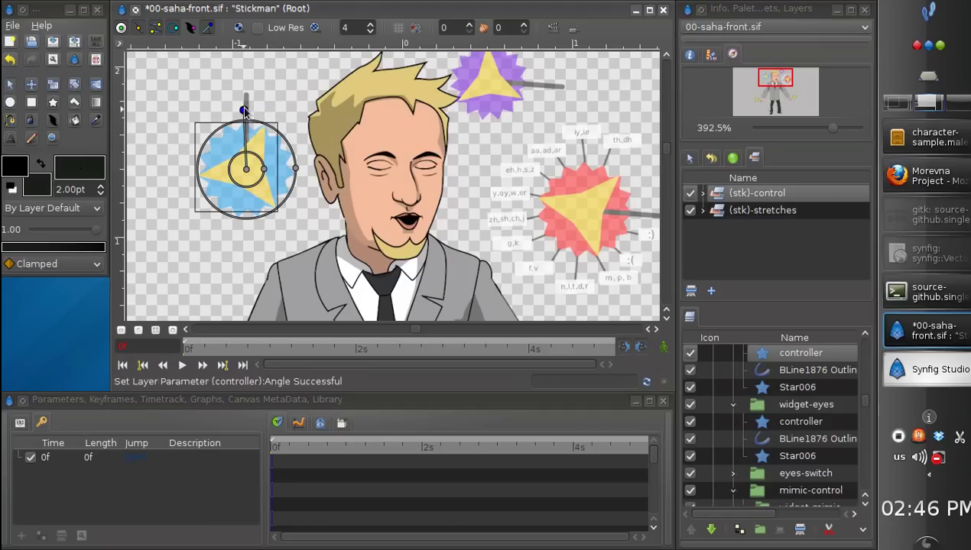
Step: Return the red mouth controller and the purple eyes controller to their grey neutral marks
left_click(585, 223)
left_click_drag(516, 195, 647, 216)
left_click(533, 115)
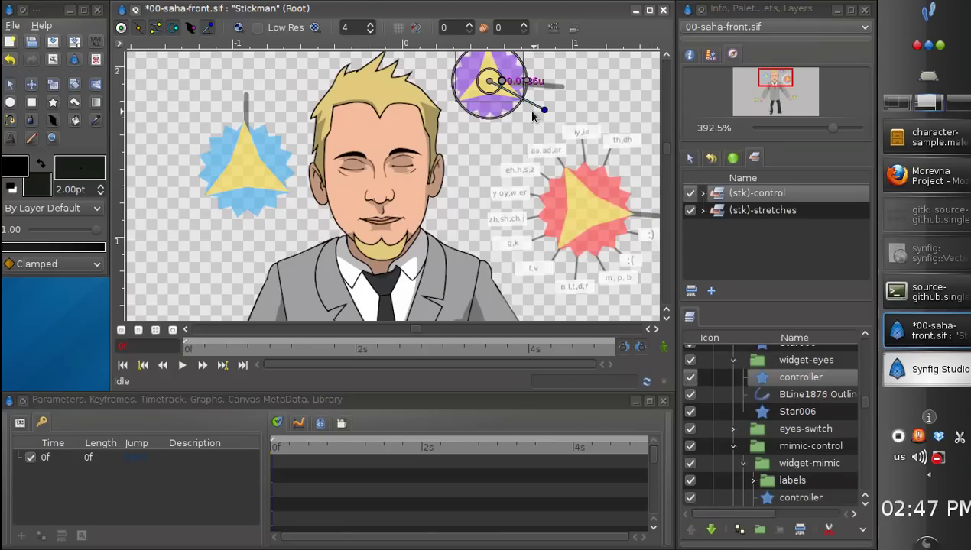
left_click_drag(545, 112, 551, 85)
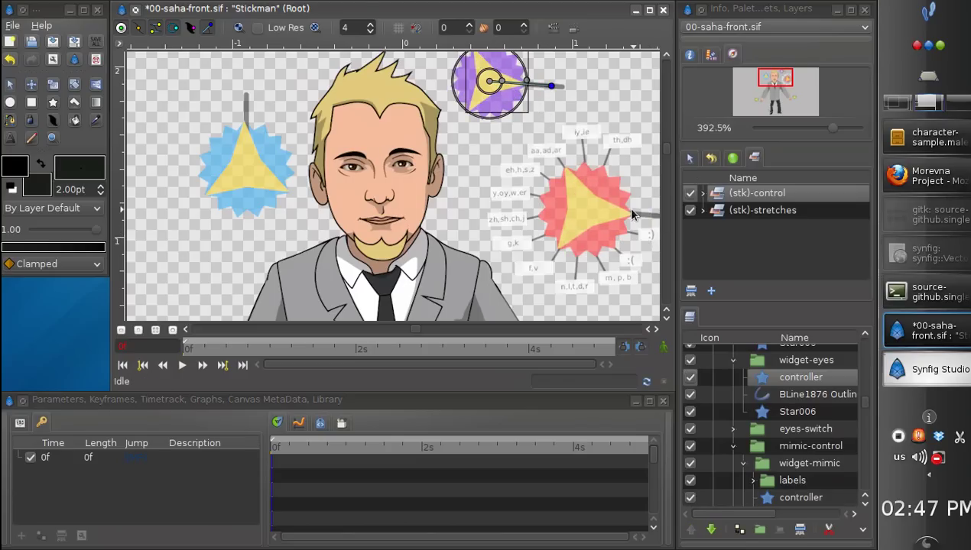
Step: Activate the (stk)-control set and lower both of the character's arms by moving their handles closer to the body
left_click_drag(833, 127, 811, 134)
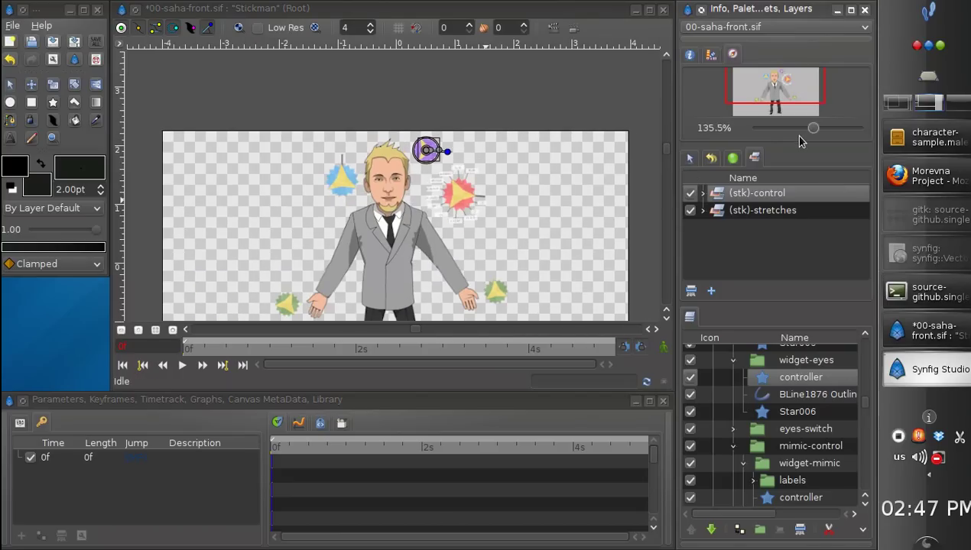
left_click_drag(666, 156, 665, 190)
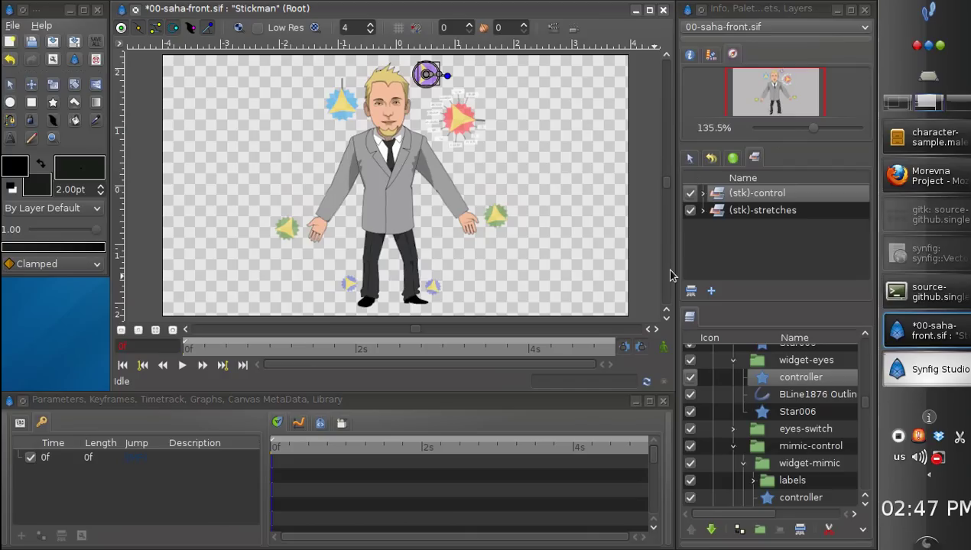
left_click(760, 159)
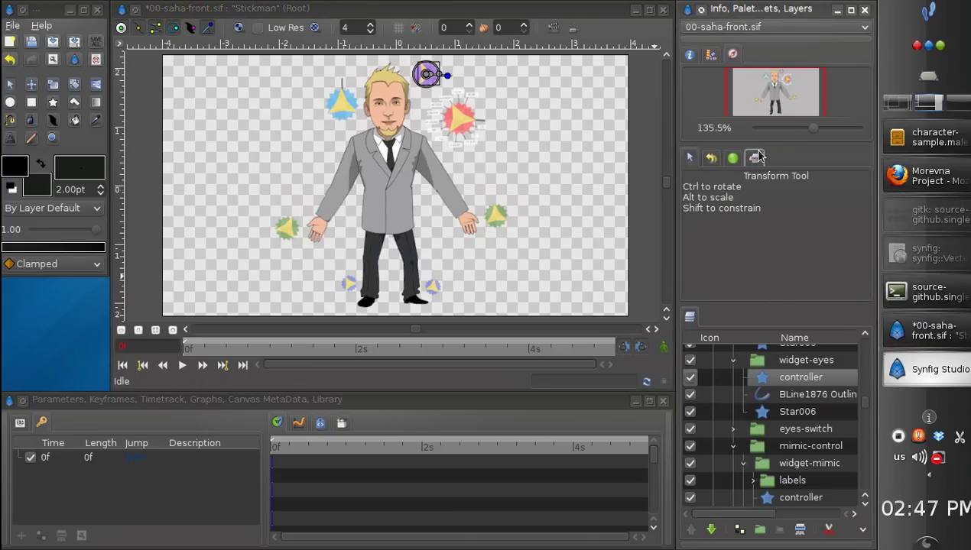
left_click(761, 160)
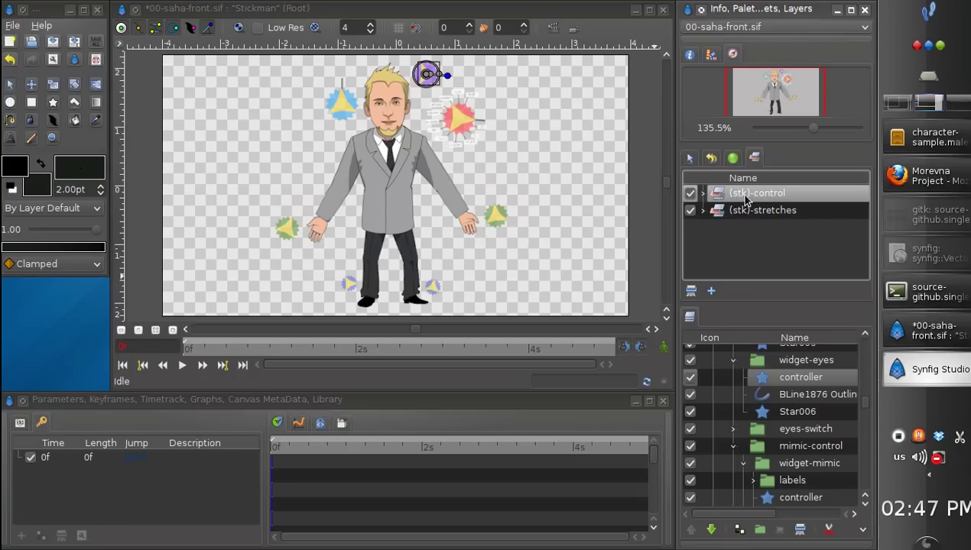
left_click(720, 200)
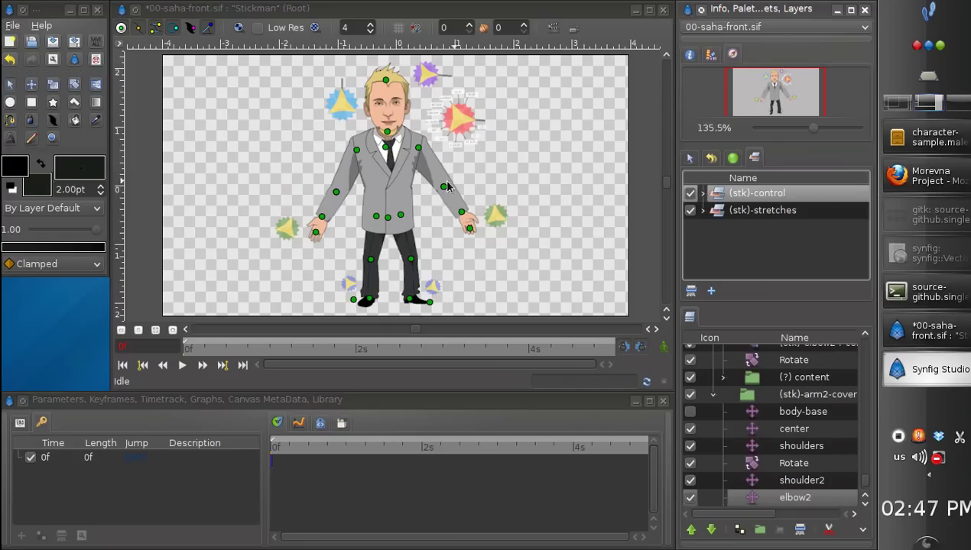
left_click_drag(447, 186, 455, 222)
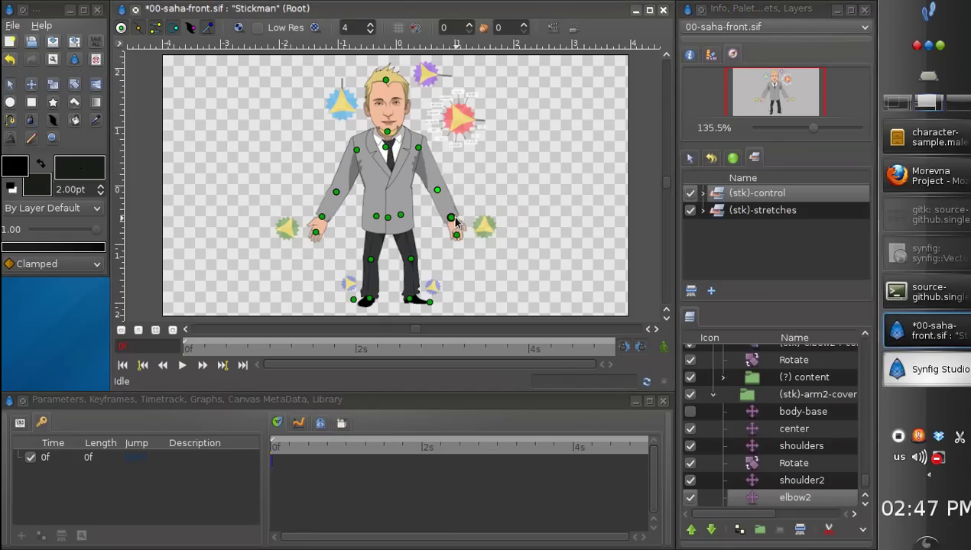
mouse_move(323, 217)
left_mouse_down()
mouse_move(339, 198)
mouse_move(341, 229)
mouse_move(327, 223)
left_mouse_up()
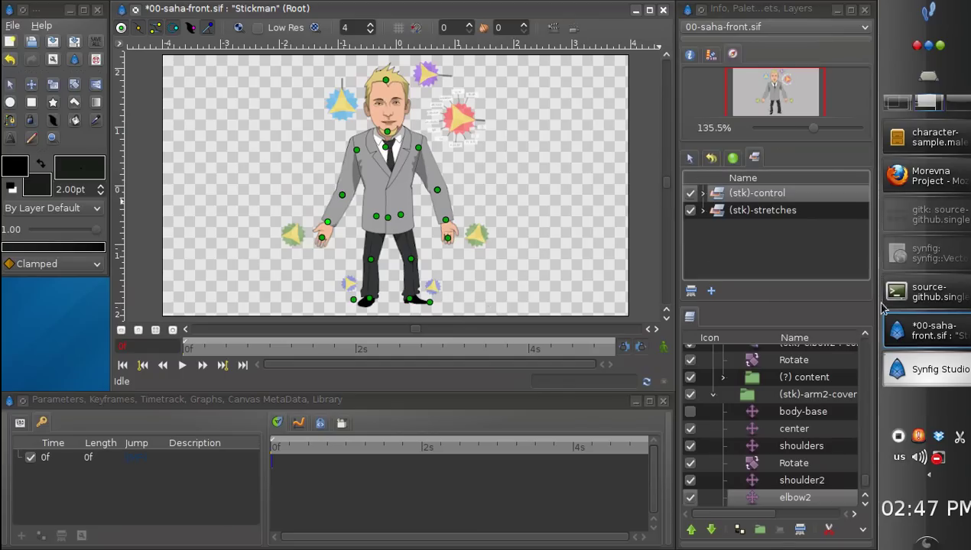
Step: Collapse the character's (stk) group in the layer tree and select it
scroll(863, 399, "up", 5)
scroll(862, 399, "up", 5)
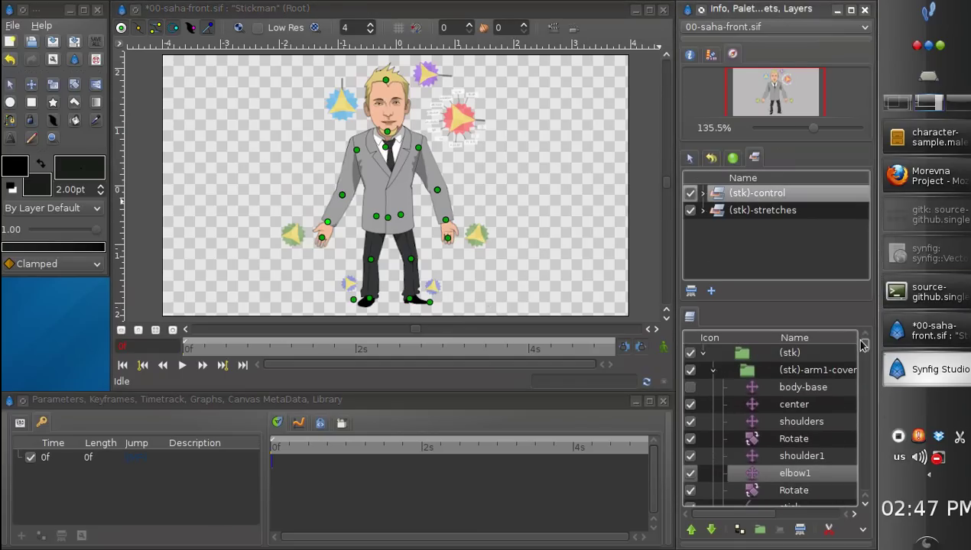
left_click(704, 355)
left_click(703, 353)
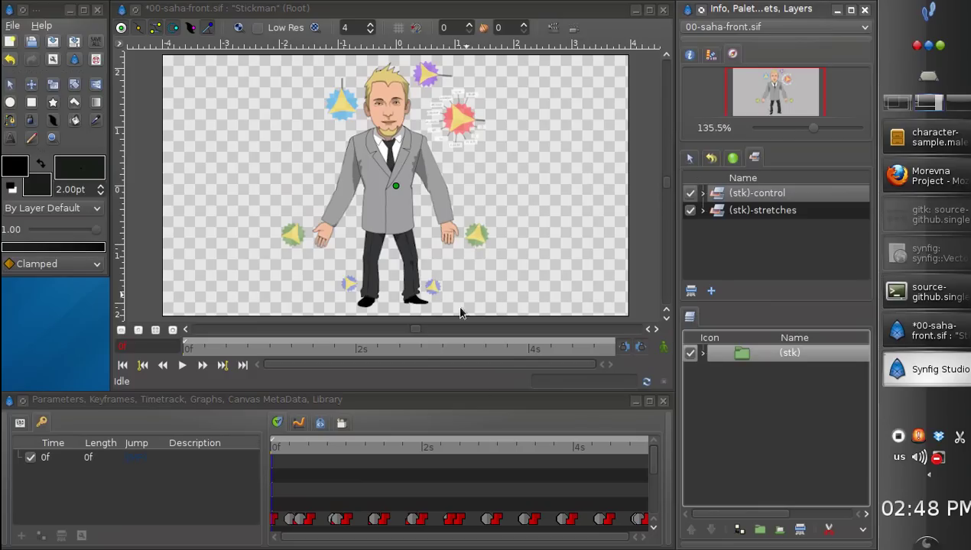
Step: Expand the ValueBase Nodes and toggle (stk)-widget-amount-switch, leaving it off to hide the character's coloured controllers
left_click(342, 425)
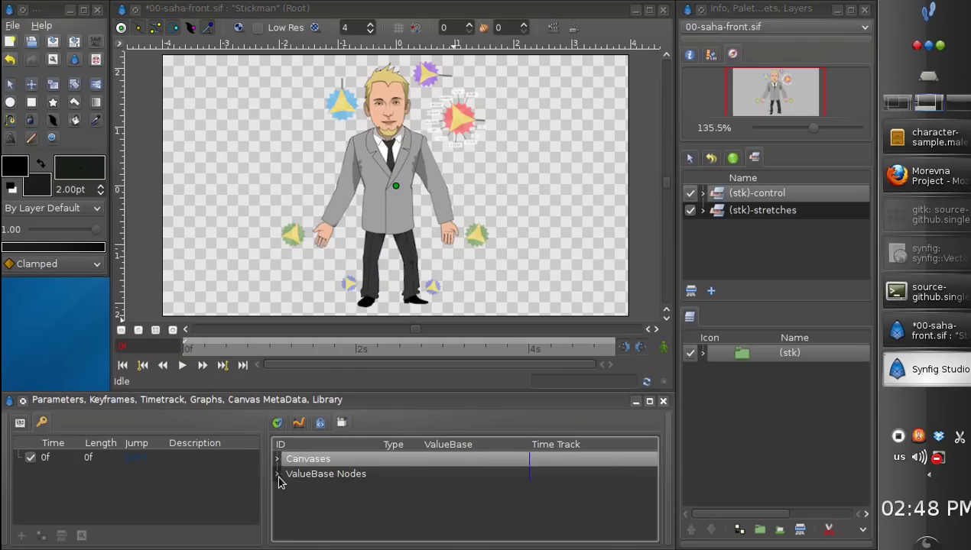
left_click(279, 476)
left_click_drag(654, 456, 652, 522)
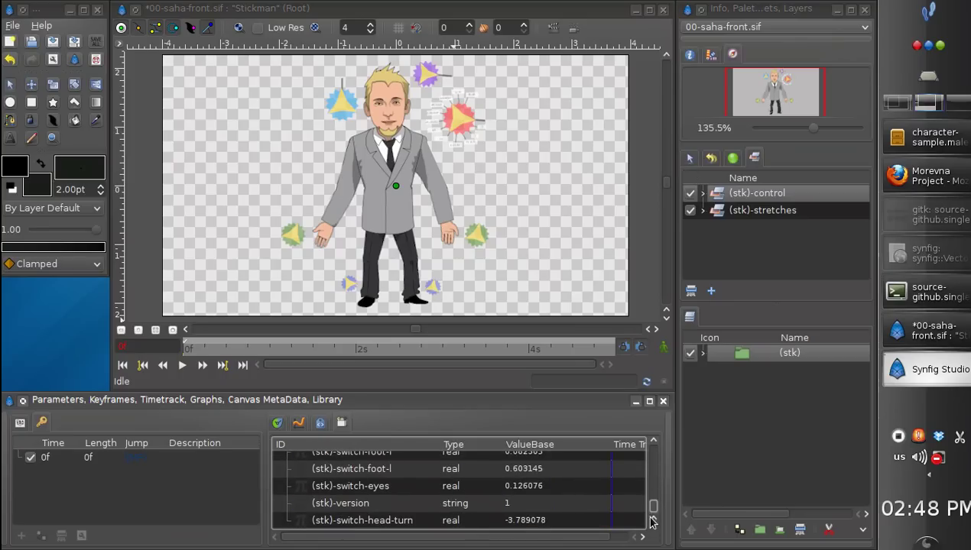
left_click(655, 443)
left_click_drag(654, 444, 653, 447)
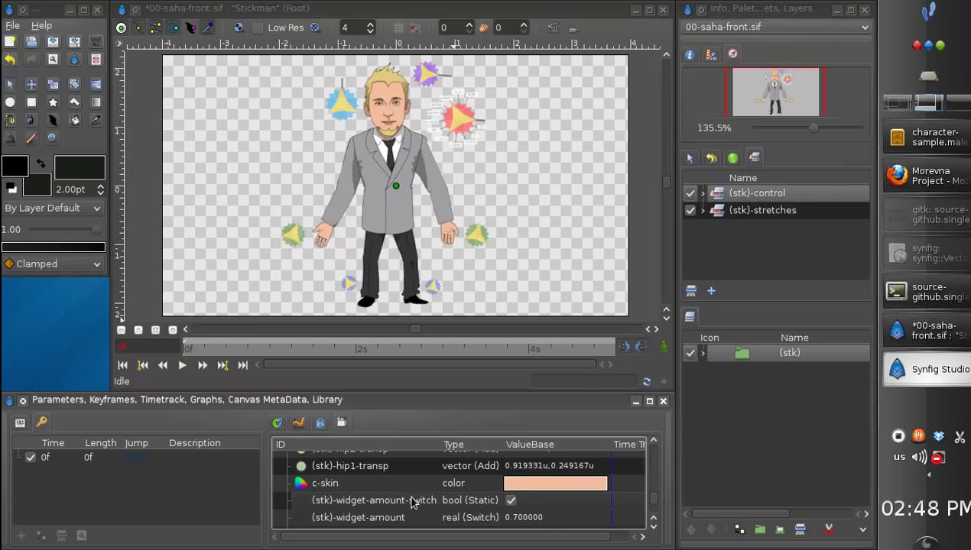
left_click(511, 503)
left_click(511, 501)
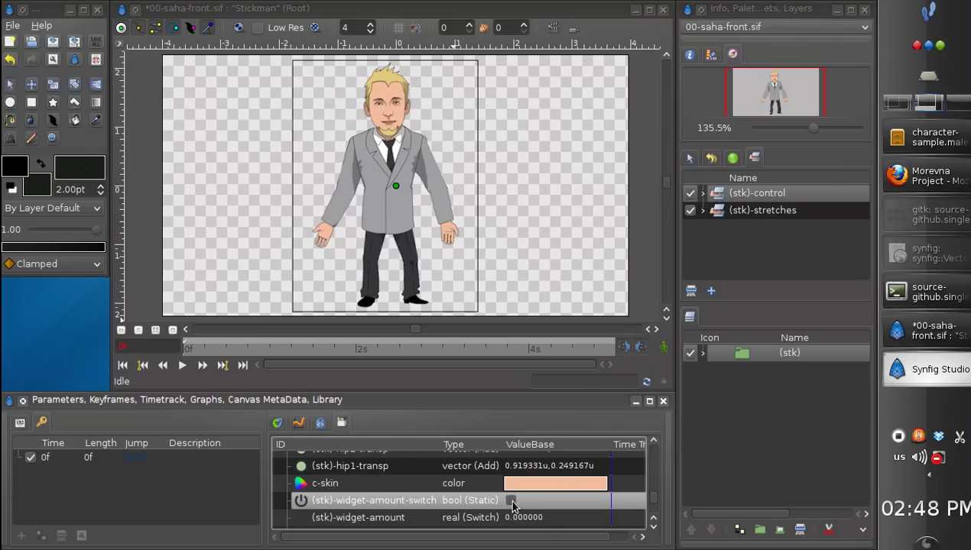
left_click(512, 502)
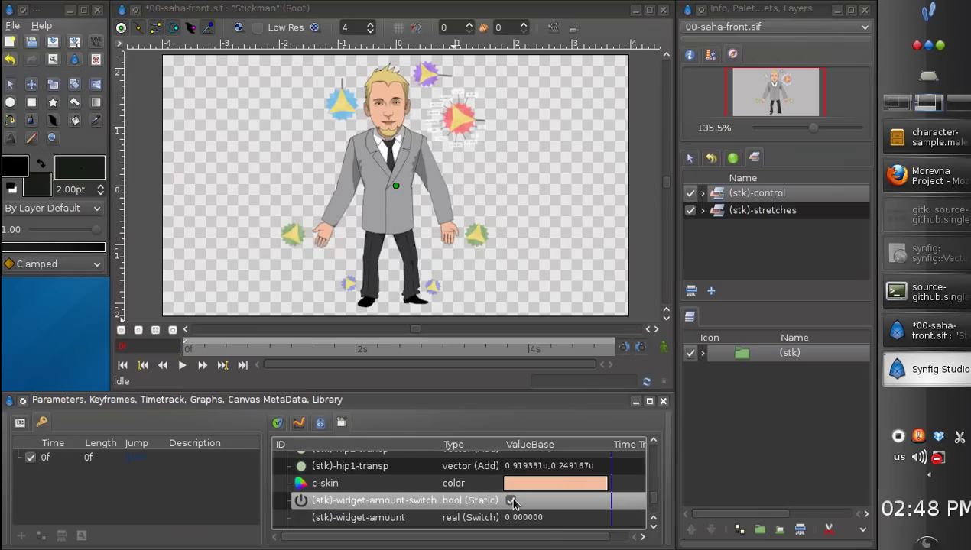
left_click(511, 502)
left_click(511, 501)
left_click(511, 501)
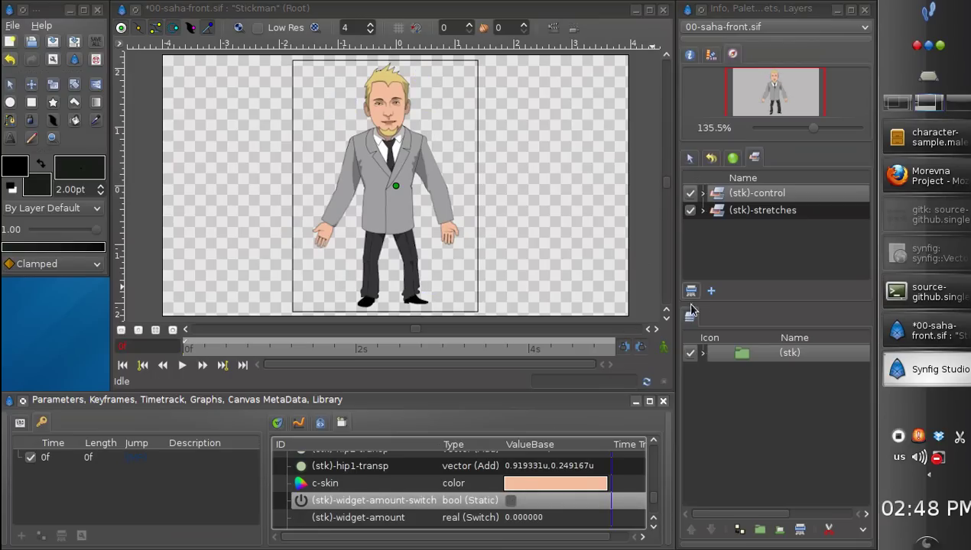
Step: Select the (stk) group and look through its parameters down to Zoom, Time Offset and Children Lock
left_click(740, 354)
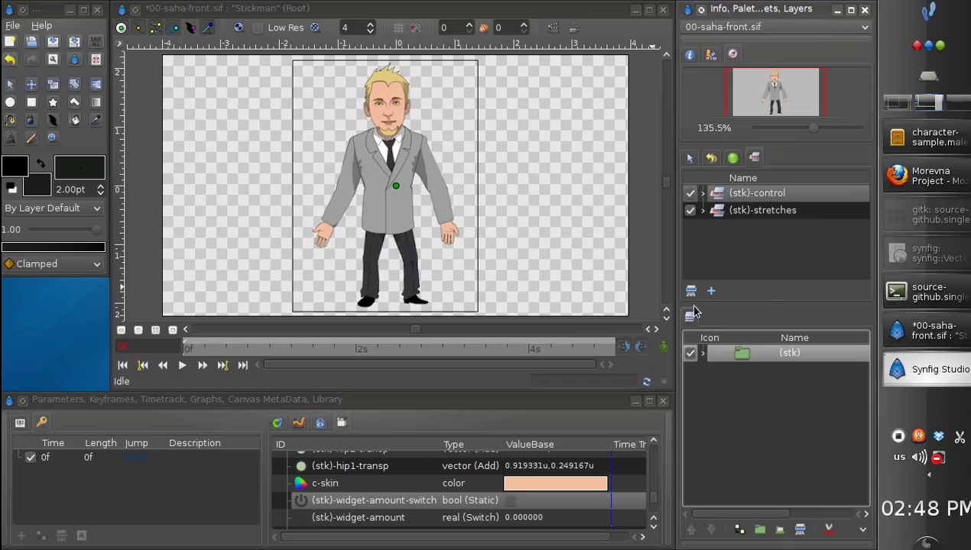
left_click(21, 423)
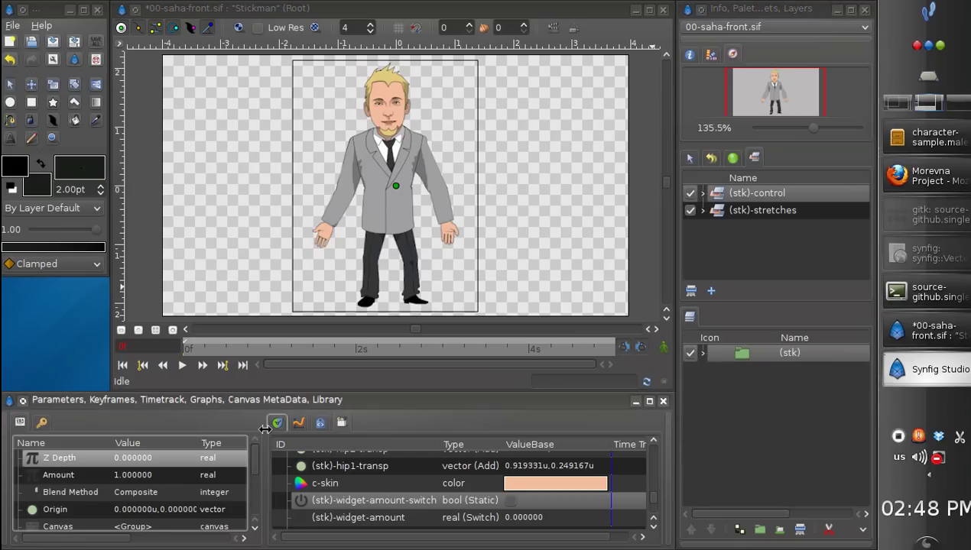
left_click_drag(255, 458, 255, 494)
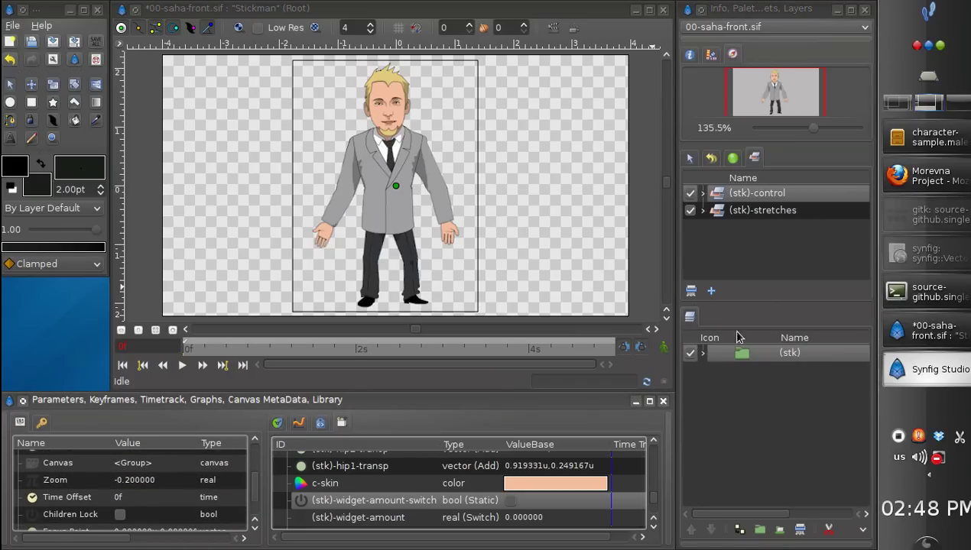
Step: Set the (stk) group's Zoom to -0.4 and move the character slightly lower on the canvas
left_click(736, 356)
scroll(161, 471, "down", 1)
left_click(161, 472)
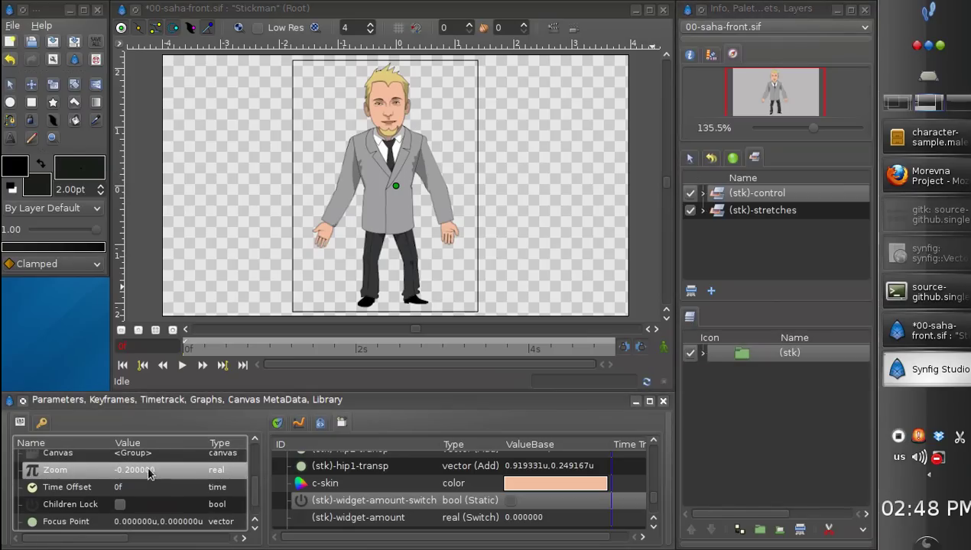
type("-0.4")
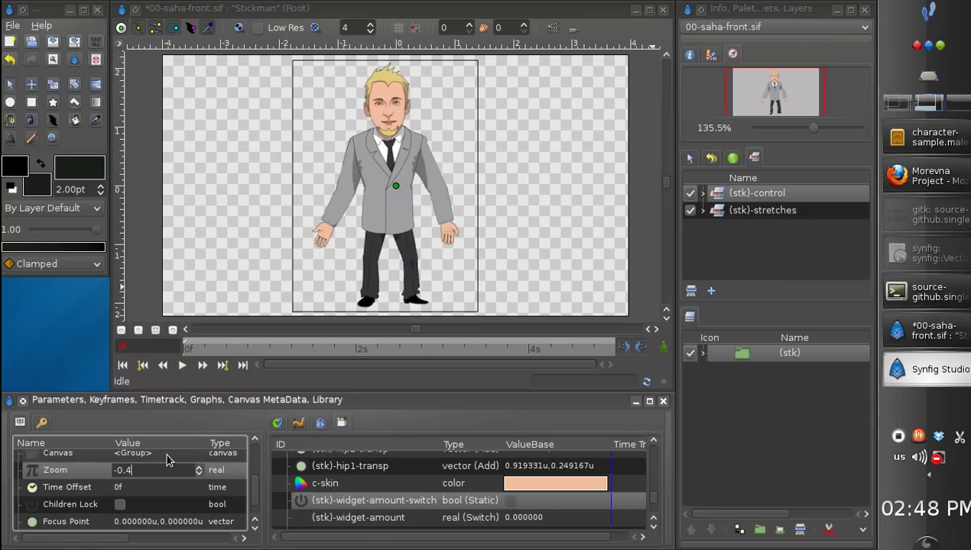
key("Return")
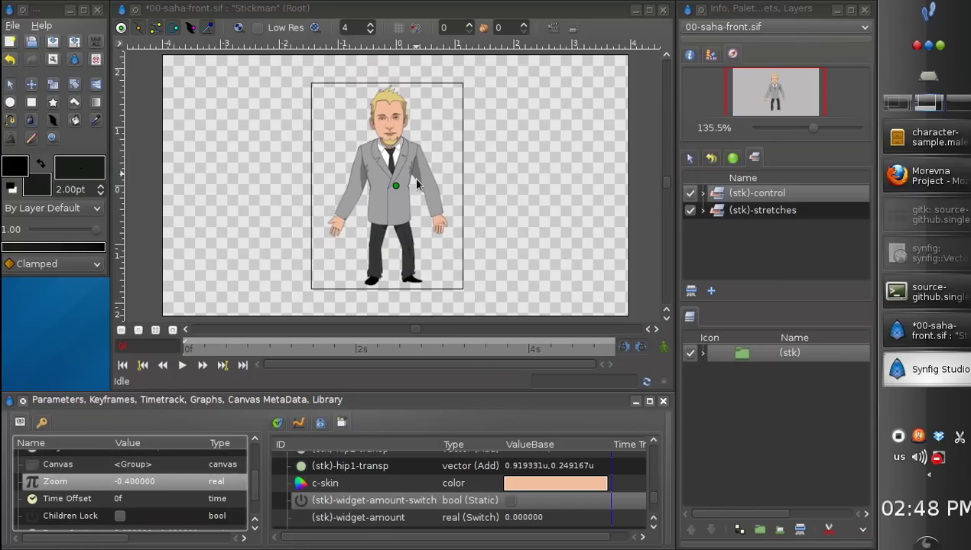
left_click_drag(395, 186, 396, 201)
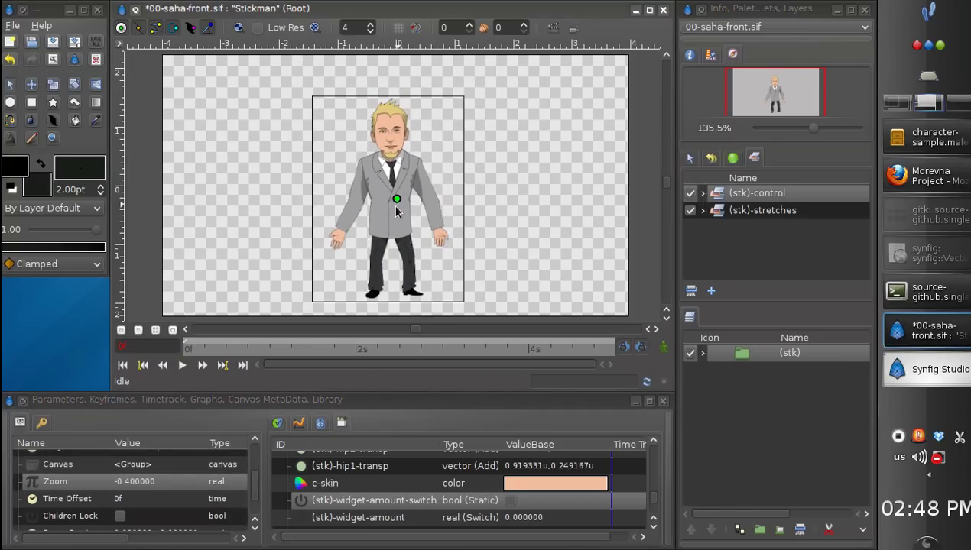
Step: Change the fill colour to a brownish orange of about 65.5 red, 31.5 green and 9.3 blue
left_click(31, 188)
left_click_drag(105, 66, 81, 66)
left_click_drag(36, 90, 59, 90)
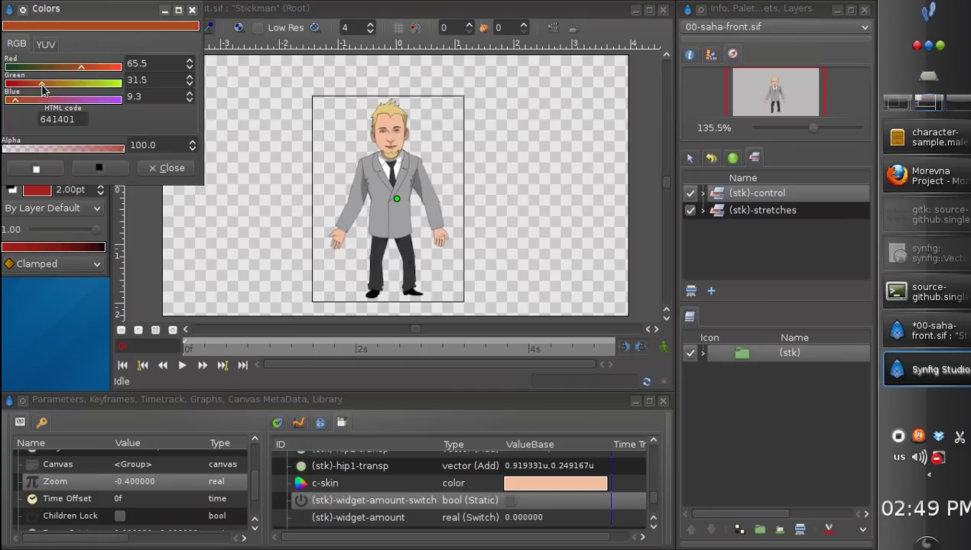
left_click(167, 168)
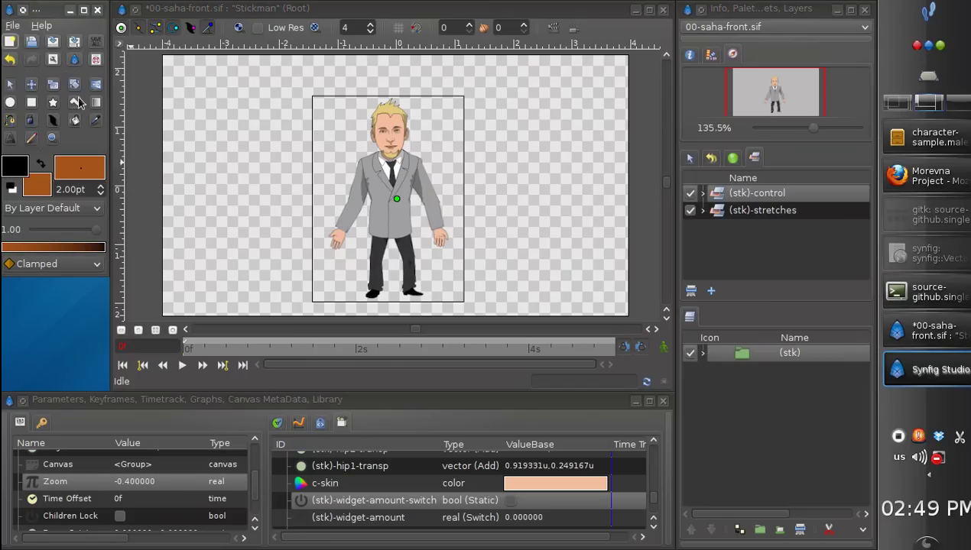
Step: Draw a floor rectangle across the full width of the canvas bottom and lower its layer beneath the (stk) group
left_click(31, 102)
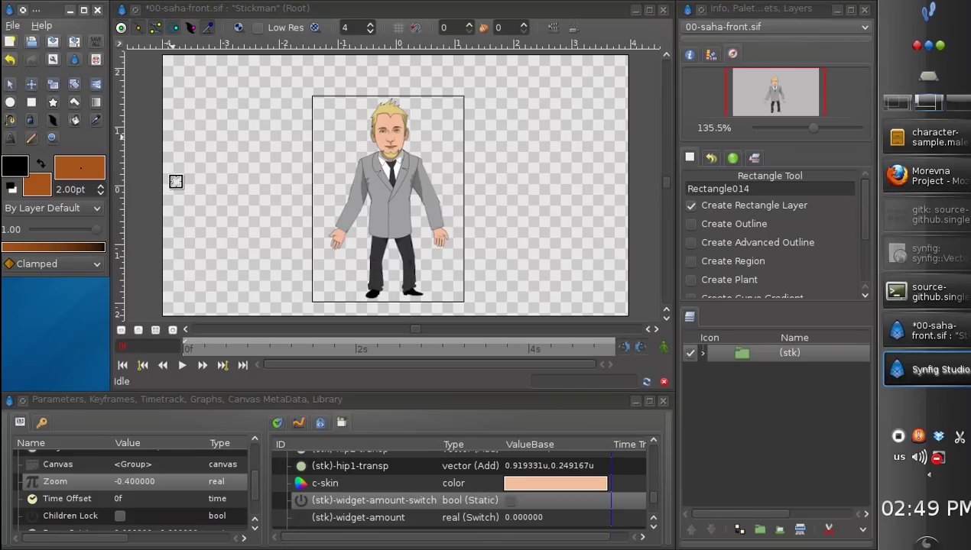
left_click_drag(639, 290, 153, 313)
left_click(739, 359)
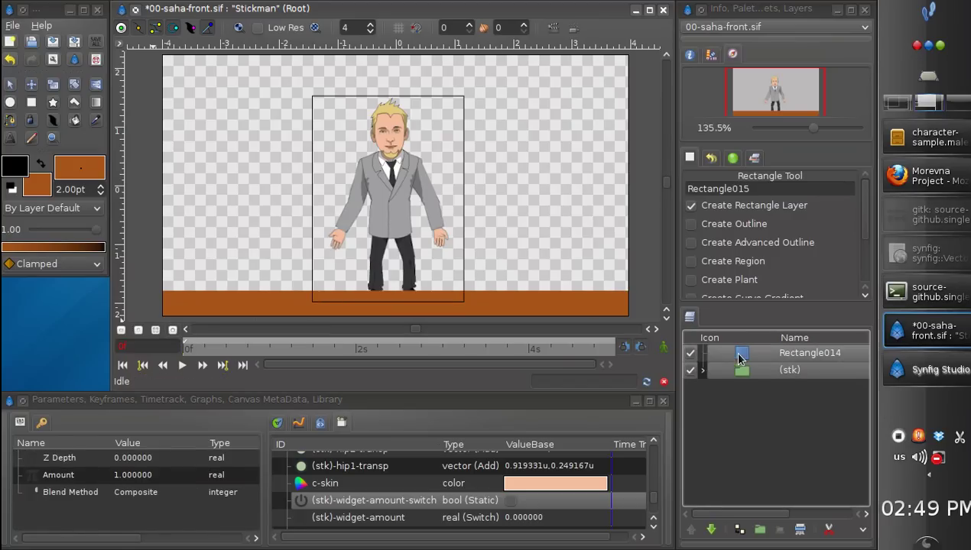
left_click(722, 356)
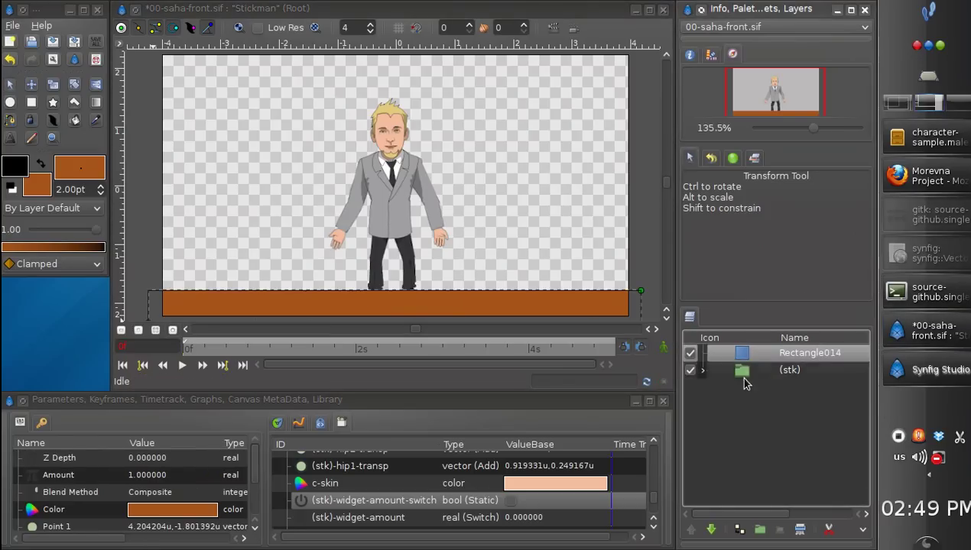
left_click(711, 529)
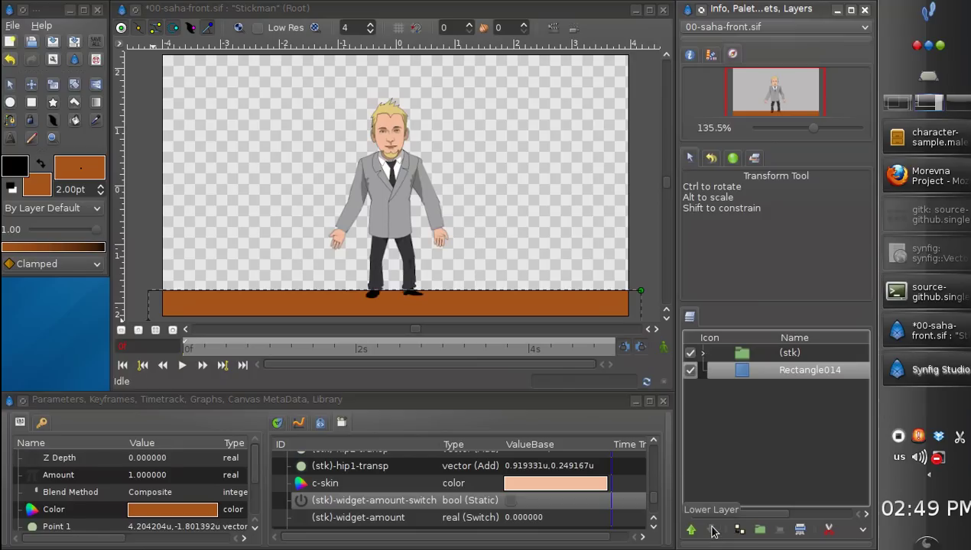
left_click(12, 90)
Step: Look at the wshop-2 folder's contents in the Dolphin file manager and return to the Synfig Studio canvas
left_click_drag(774, 103, 770, 96)
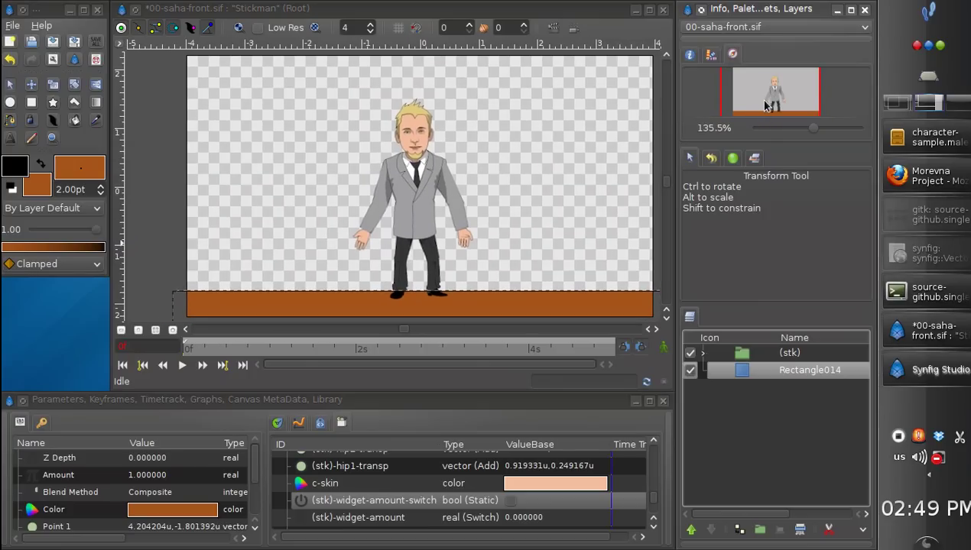
left_click(757, 99)
left_click(917, 139)
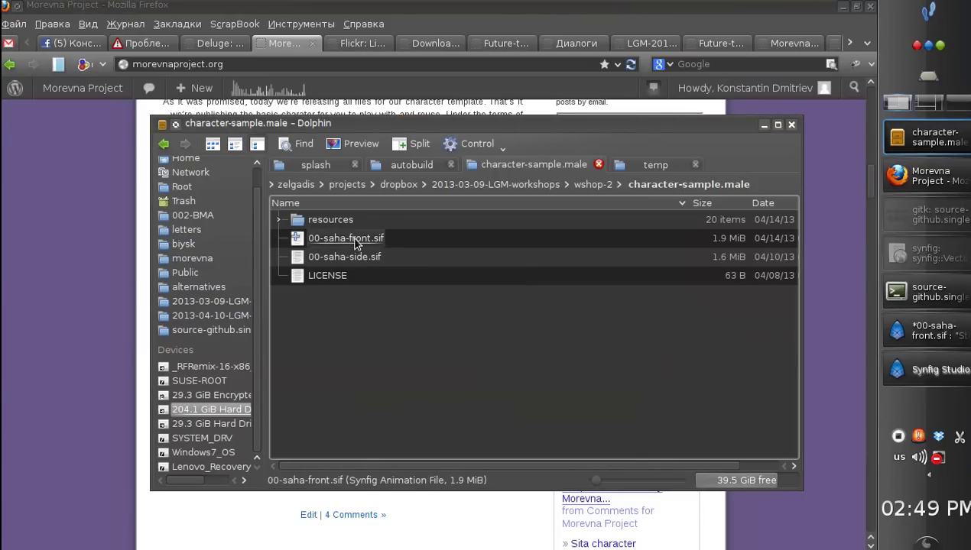
left_click(593, 184)
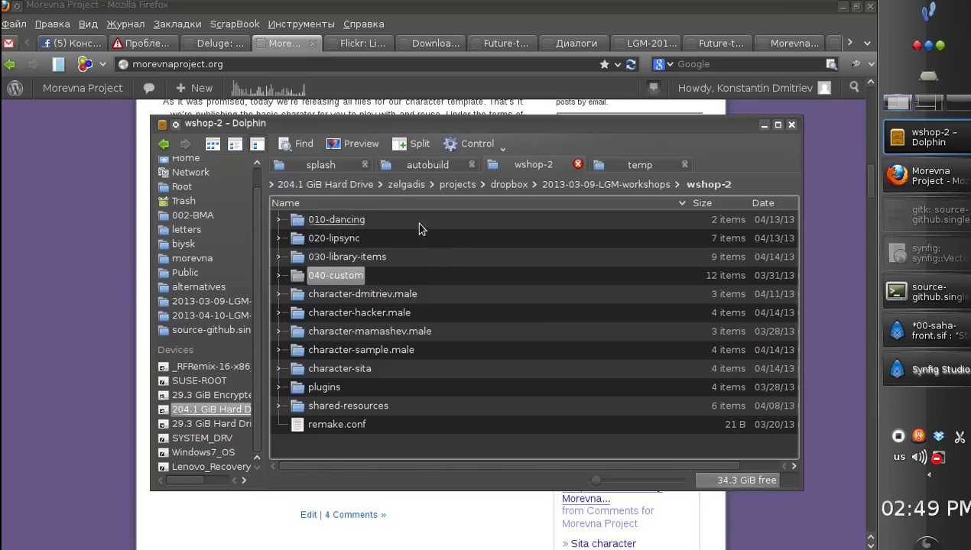
left_click(891, 329)
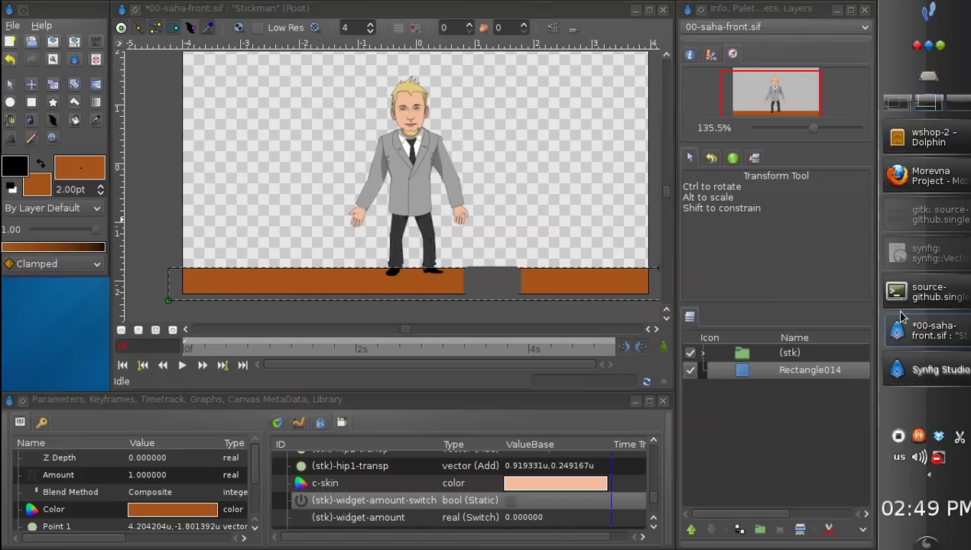
Step: Start saving the animation under a new location and choose the 010-dancing folder inside wshop-2
left_click(123, 48)
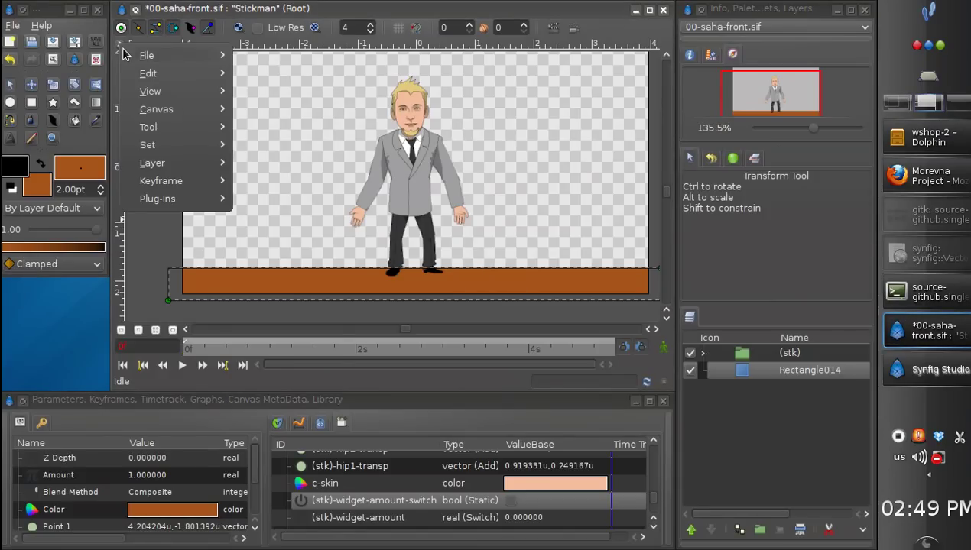
mouse_move(150, 55)
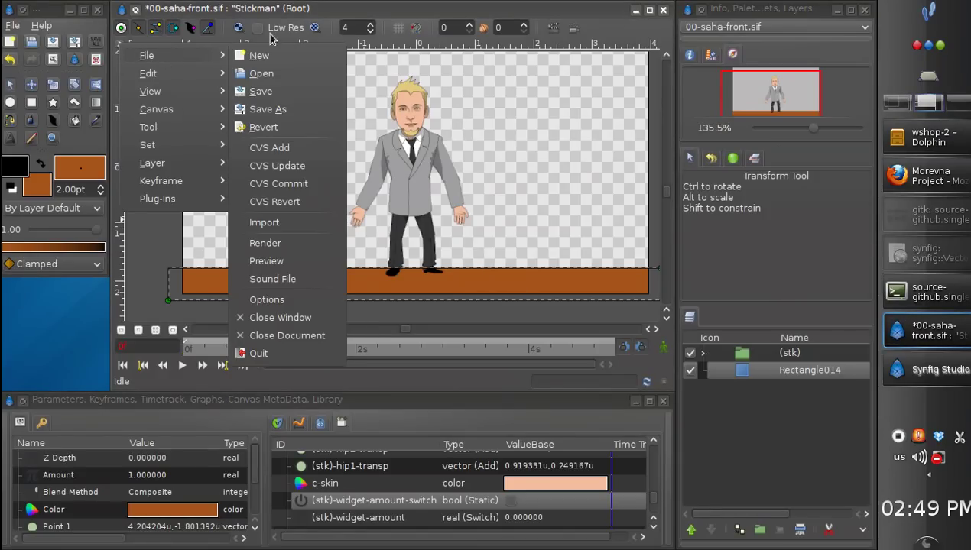
left_click(312, 16)
left_click(124, 46)
mouse_move(145, 60)
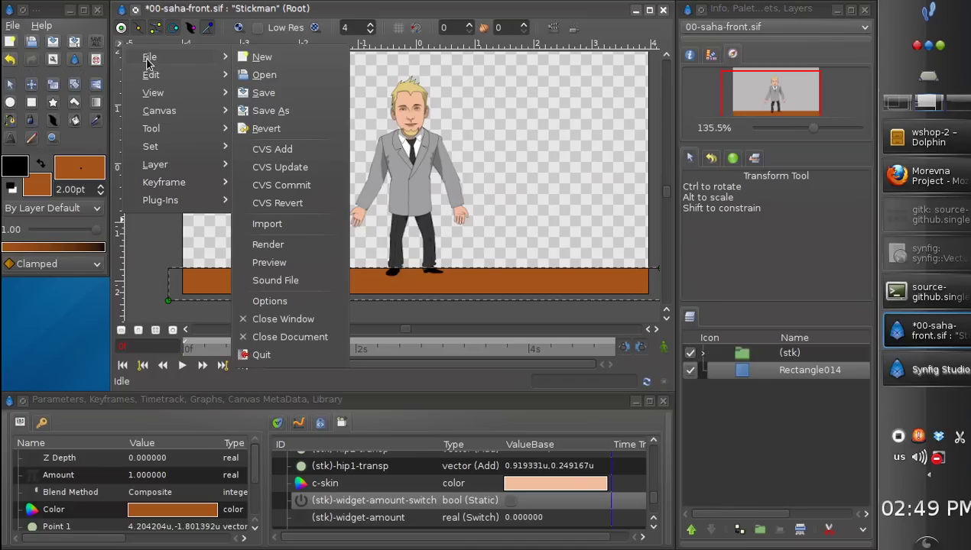
left_click(302, 112)
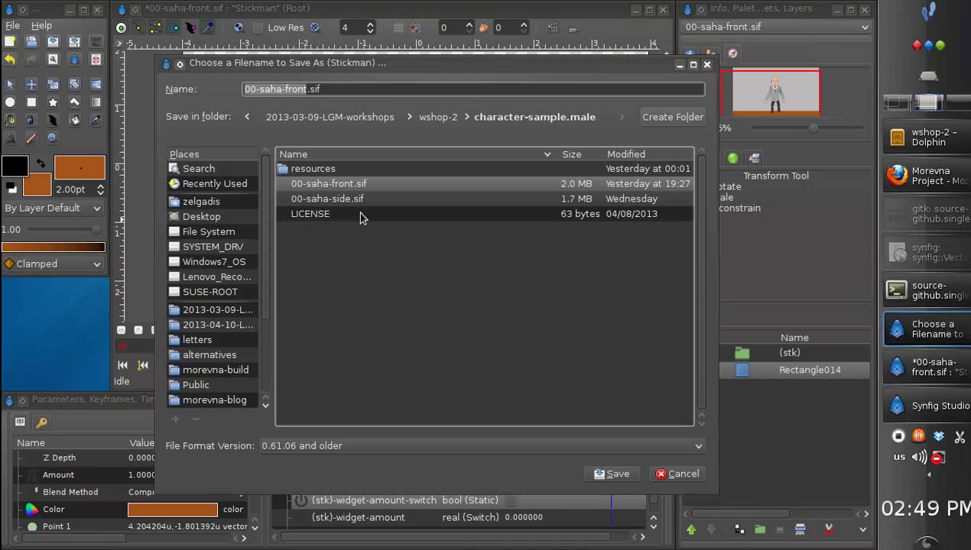
left_click(437, 117)
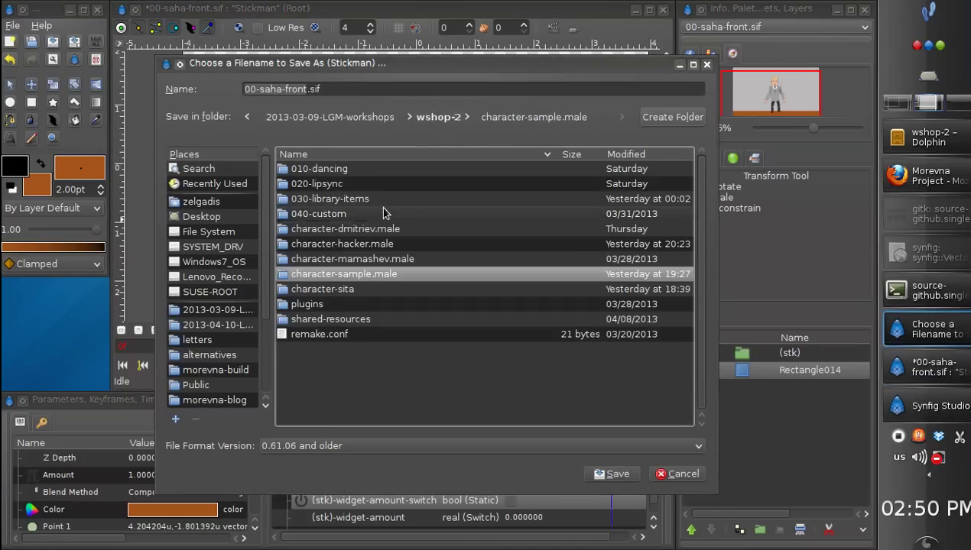
double_click(360, 171)
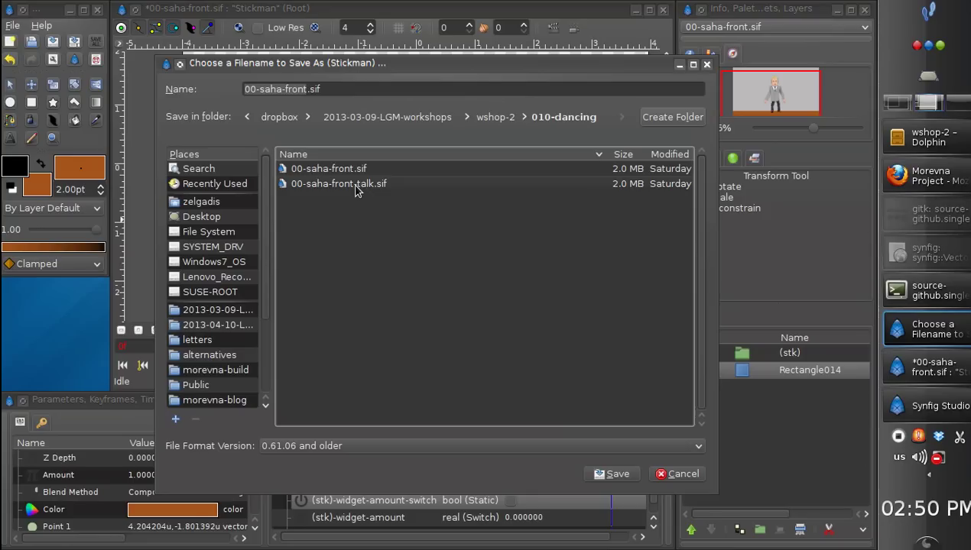
Step: Save the file as 00-saha-front.sif in 010-dancing, replacing the existing file
left_click(309, 89)
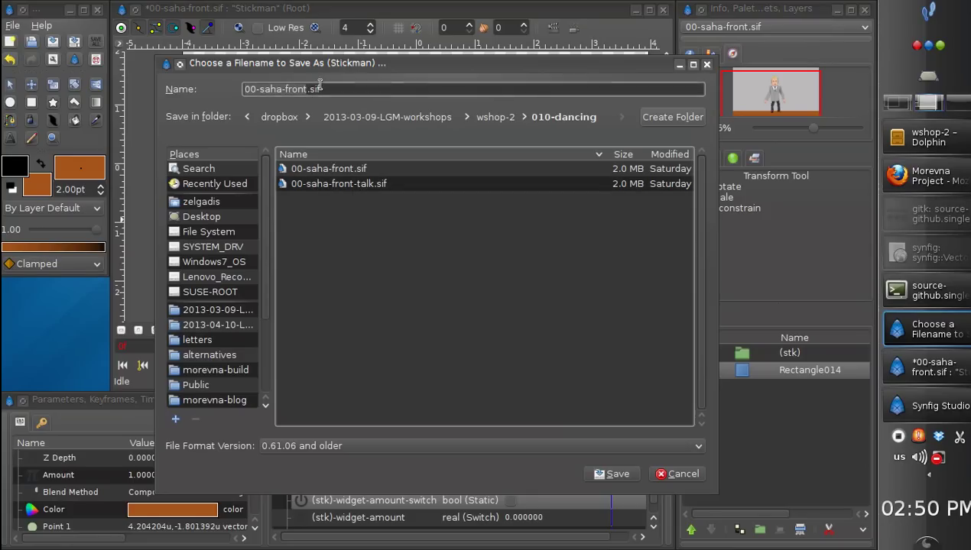
left_click(331, 88)
left_click(307, 90)
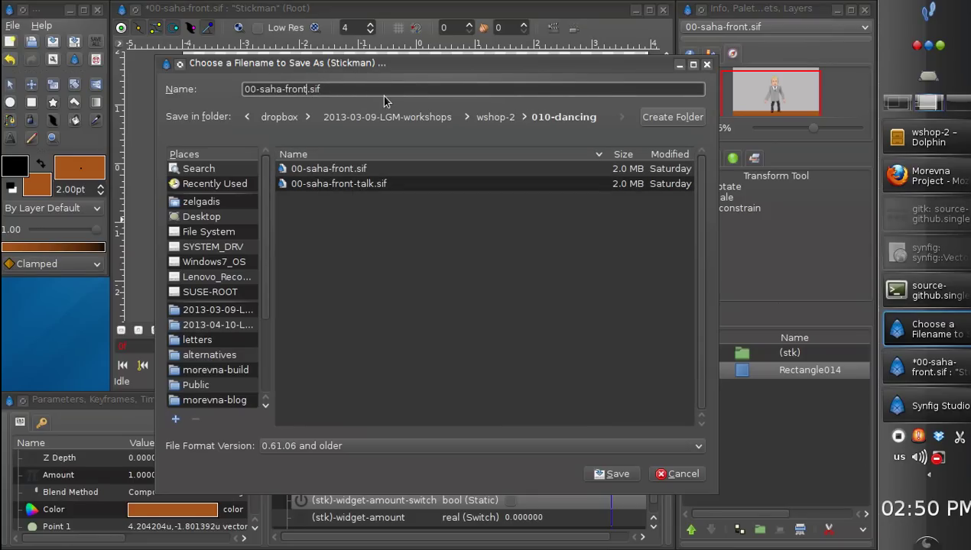
left_click(333, 88)
left_click(611, 474)
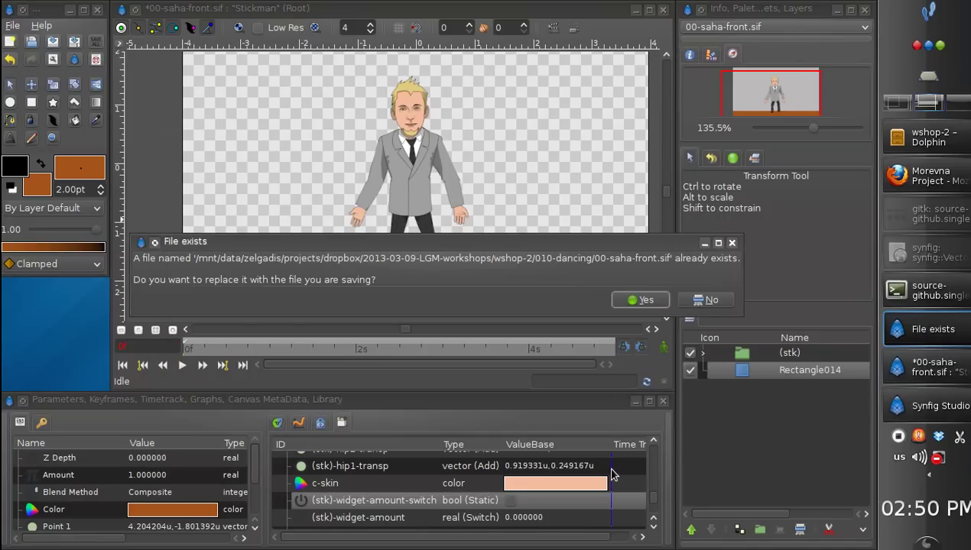
left_click(633, 305)
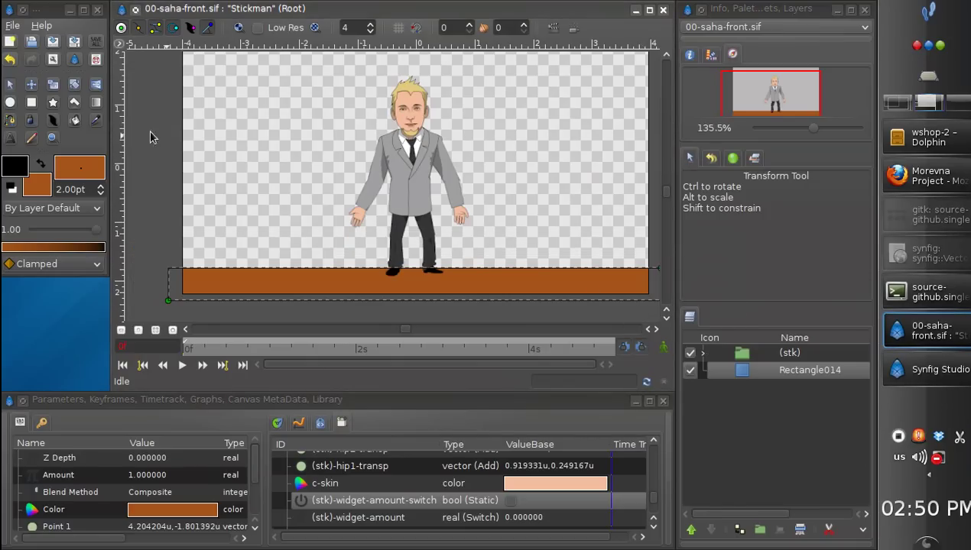
Step: Deselect the floor rectangle and display the keyframe list beside the animation timeline
left_click(11, 89)
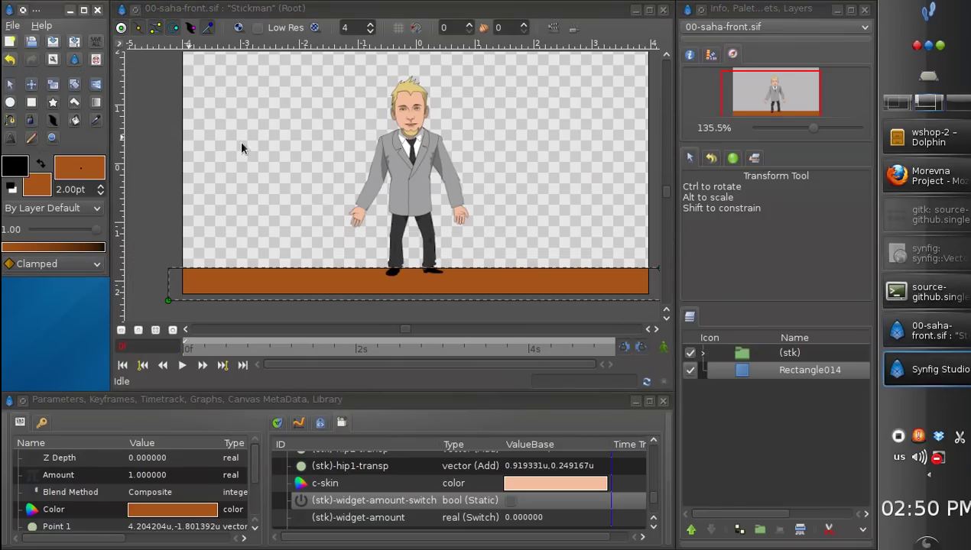
left_click(510, 223)
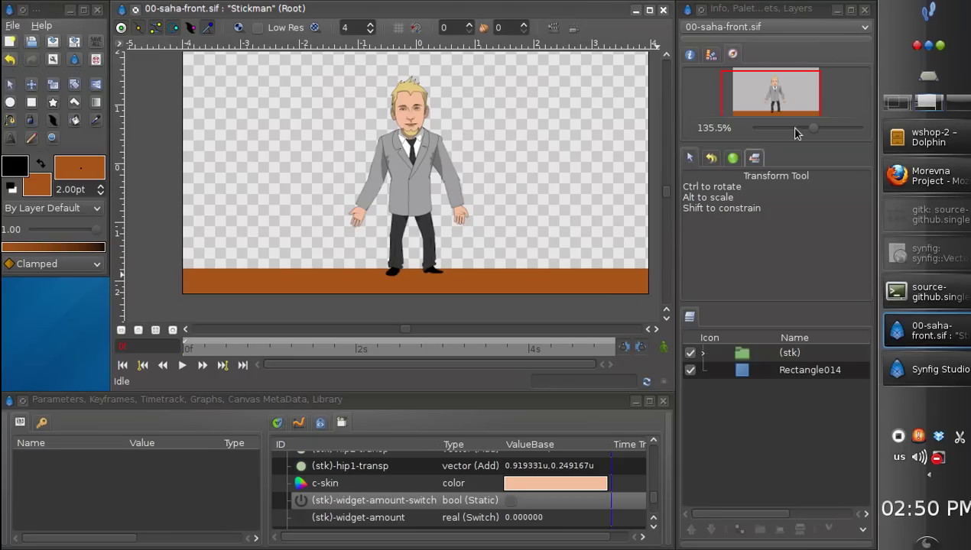
left_click_drag(813, 133, 815, 132)
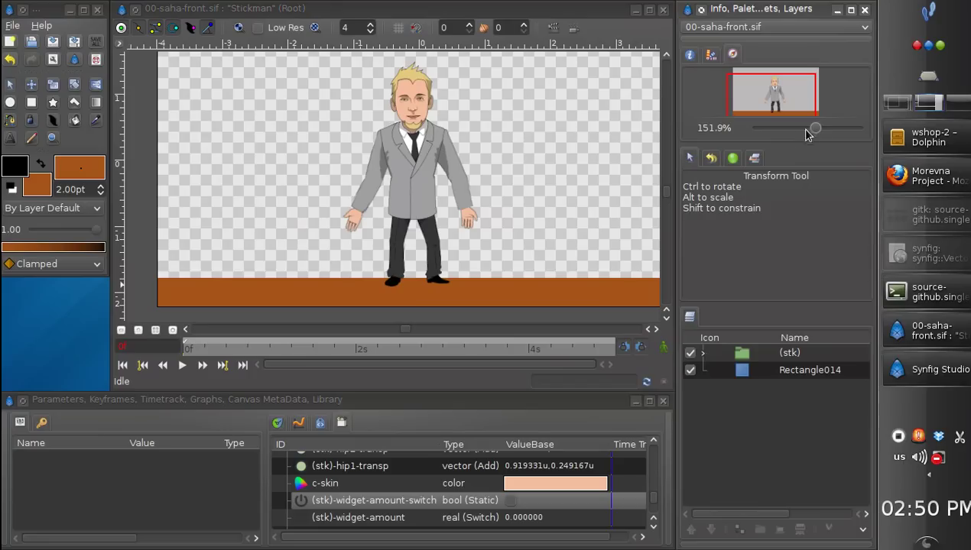
left_click(667, 200)
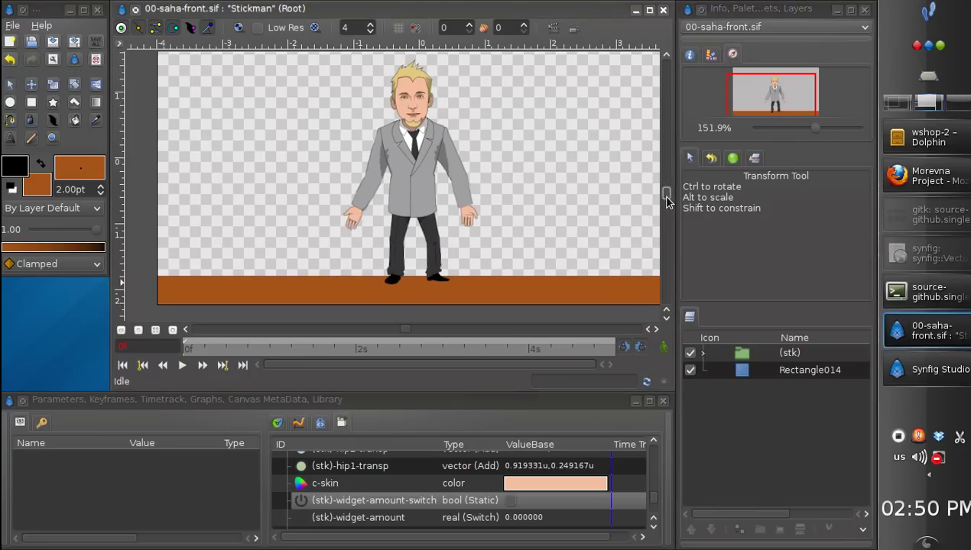
left_click(43, 423)
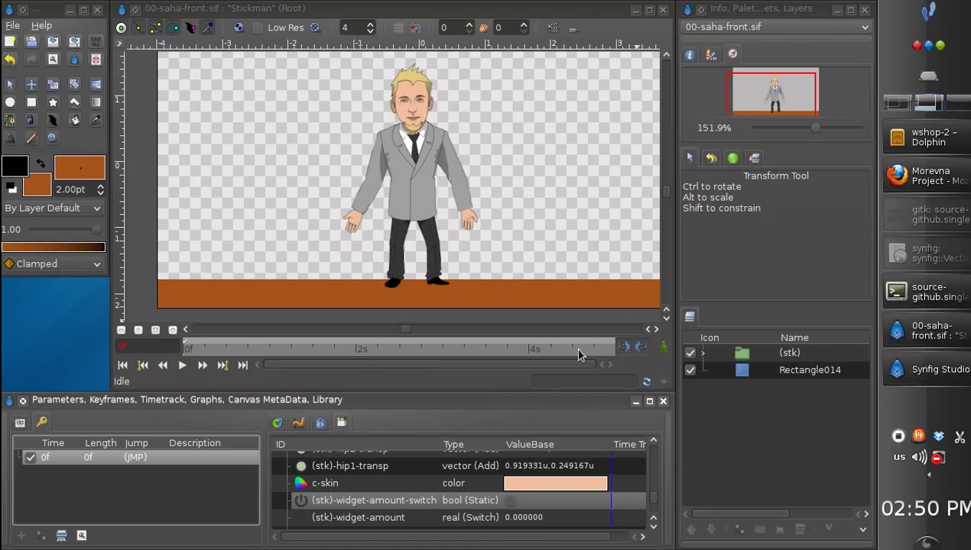
left_click(298, 423)
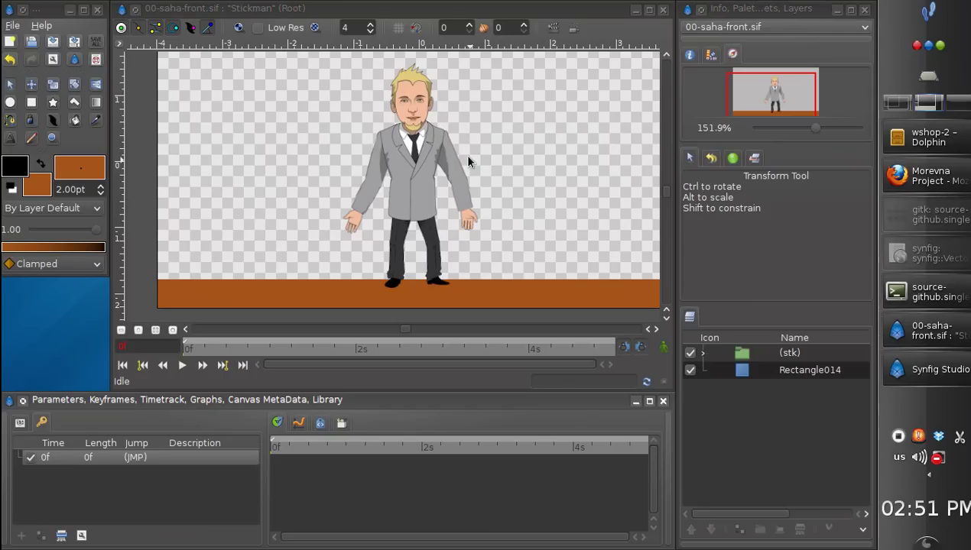
Step: Set the default interpolation to TCB and turn on animate editing mode
left_click(69, 263)
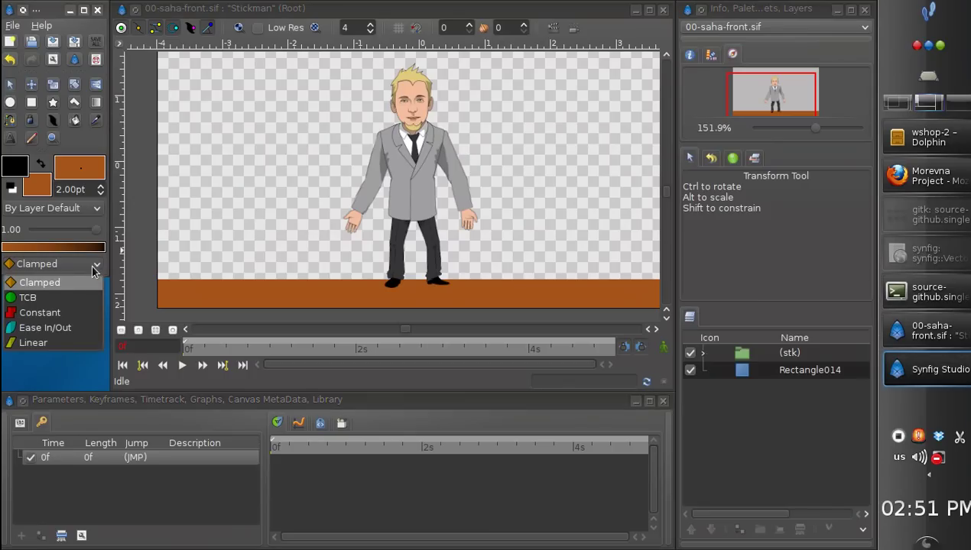
left_click(74, 299)
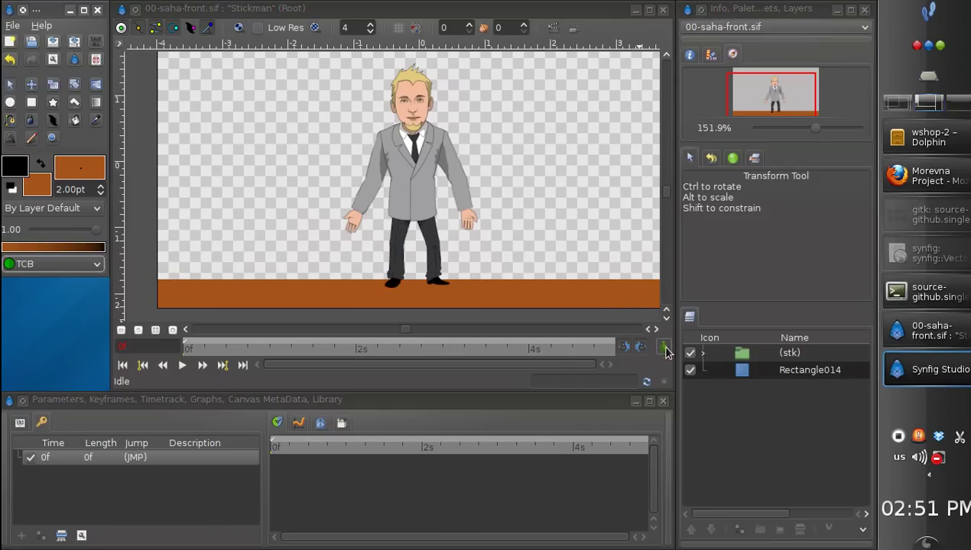
left_click(90, 265)
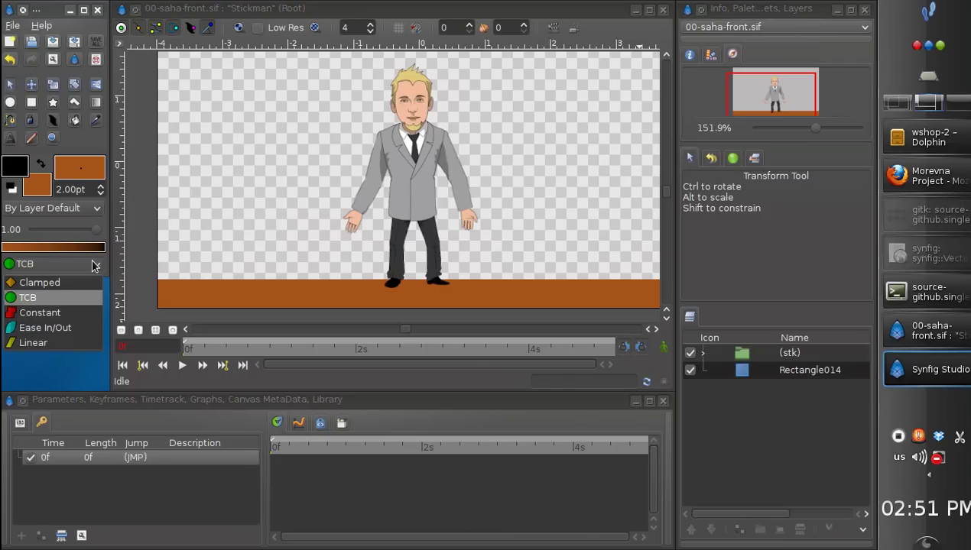
left_click(83, 302)
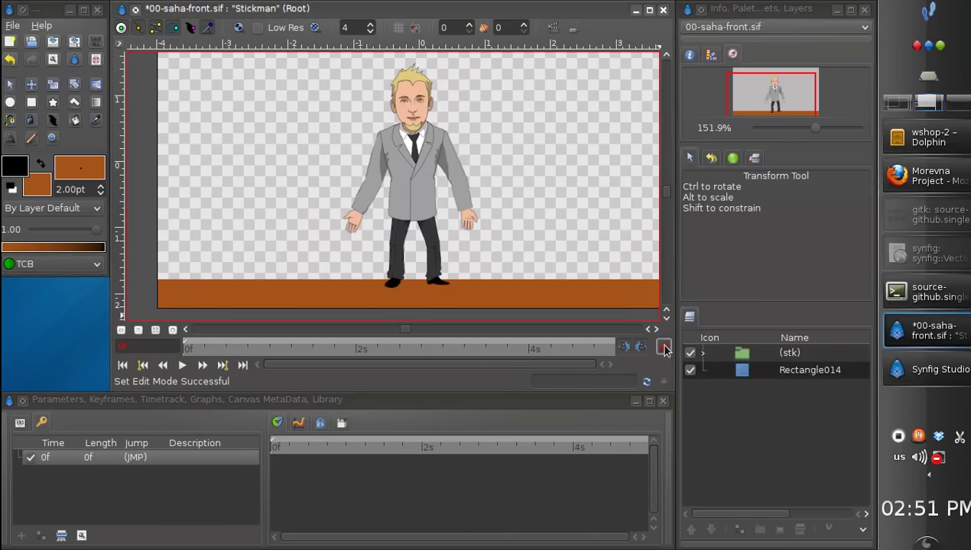
Step: Add a keyframe at frame 6
left_click(289, 450)
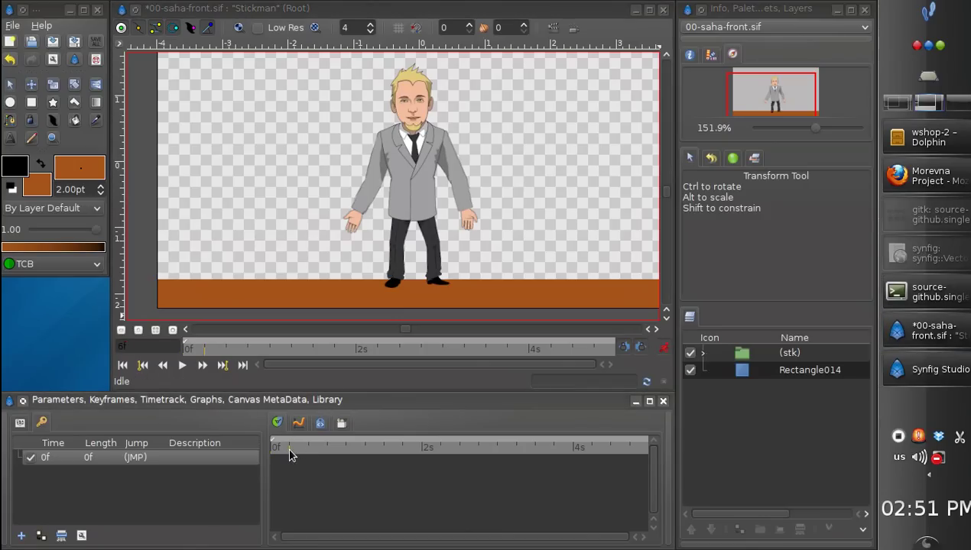
left_click(288, 451)
left_click(22, 535)
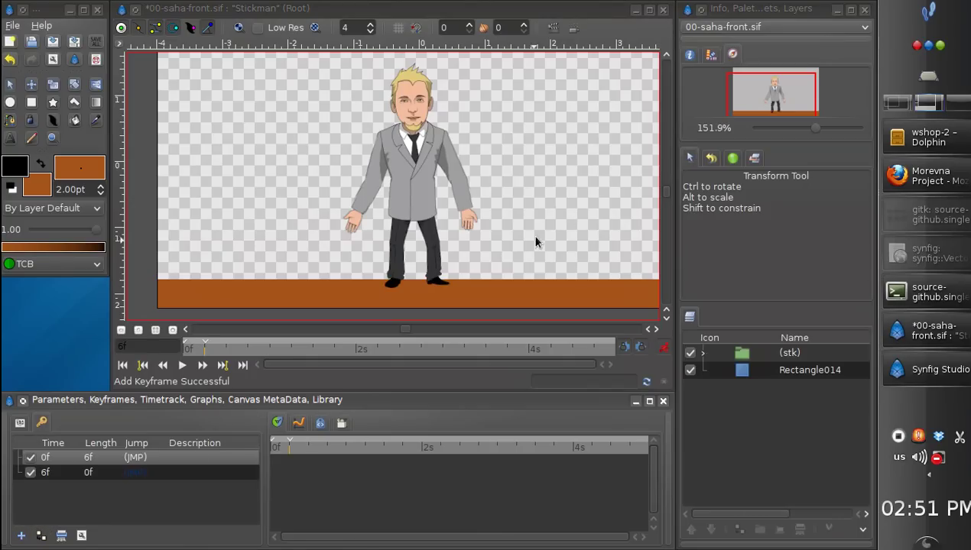
Step: Display the character's pose handles by selecting all layers in the (stk)-control set
left_click(755, 159)
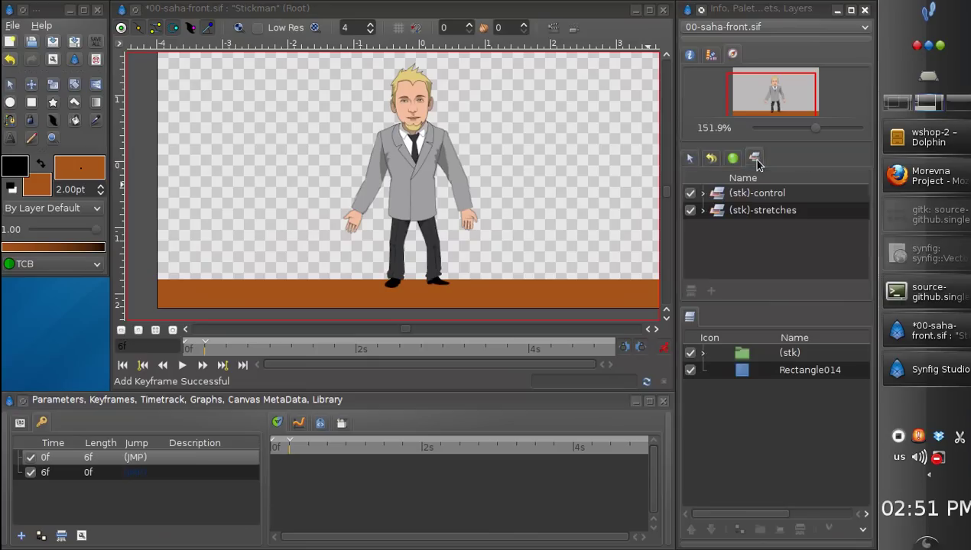
double_click(716, 195)
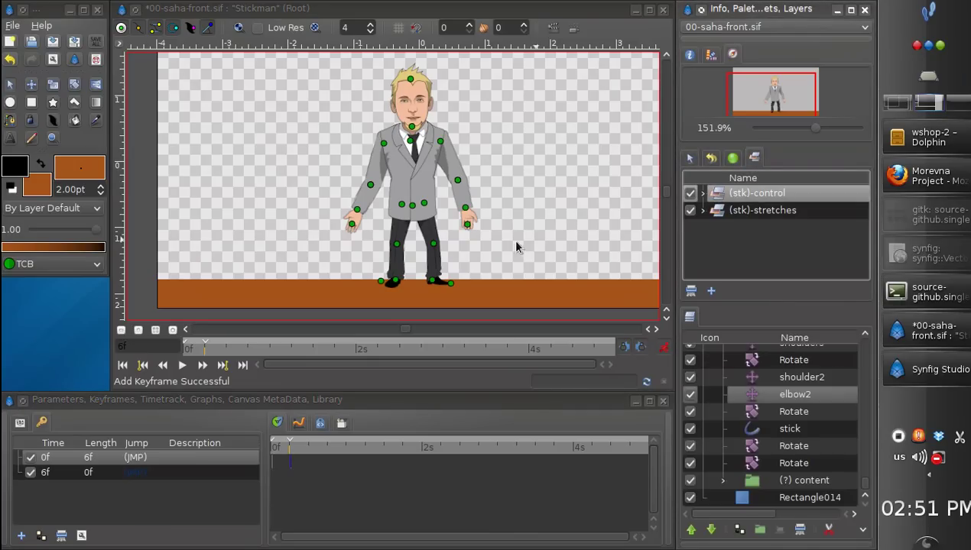
left_click_drag(815, 128, 818, 128)
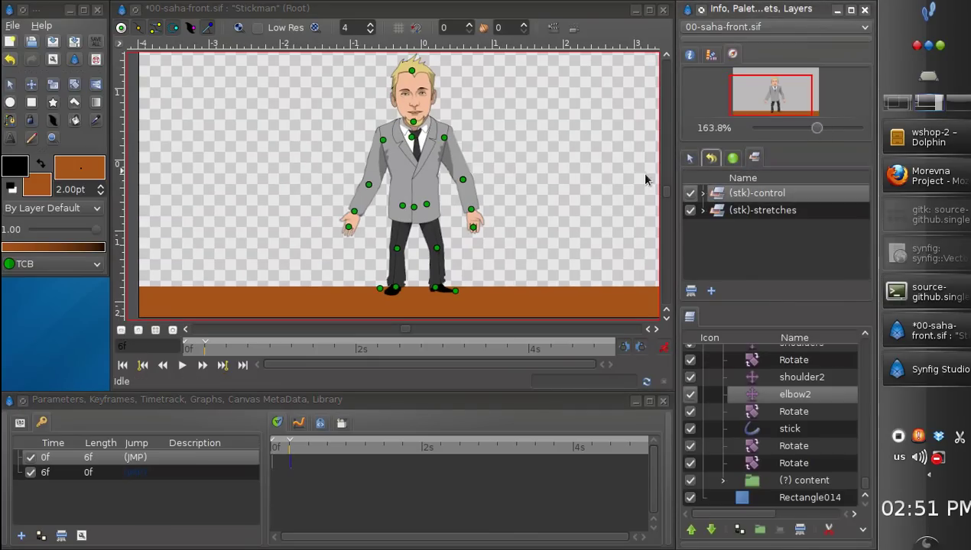
Step: At frame 6, lower the hips toward the character's right side and bend the right knee outward into a crouch
left_click(412, 218)
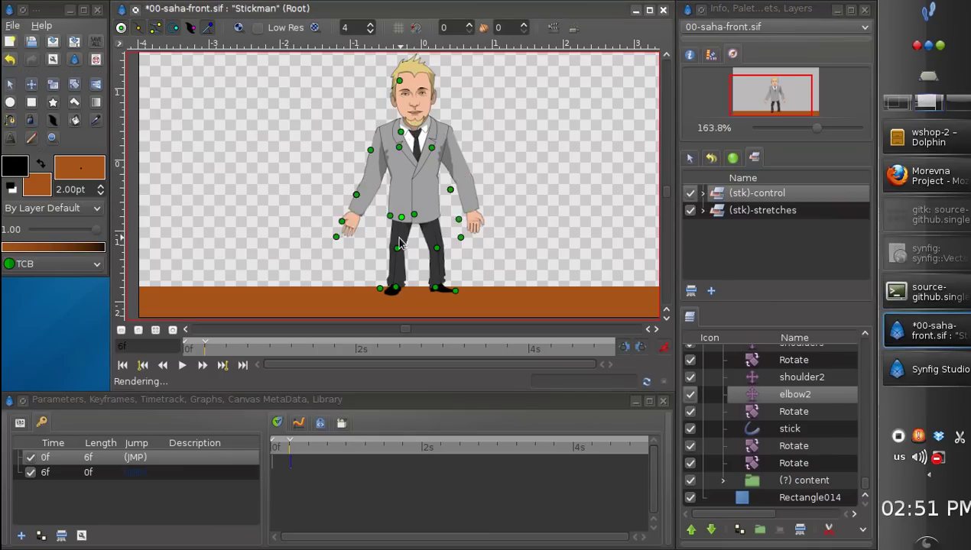
left_click_drag(398, 244, 373, 255)
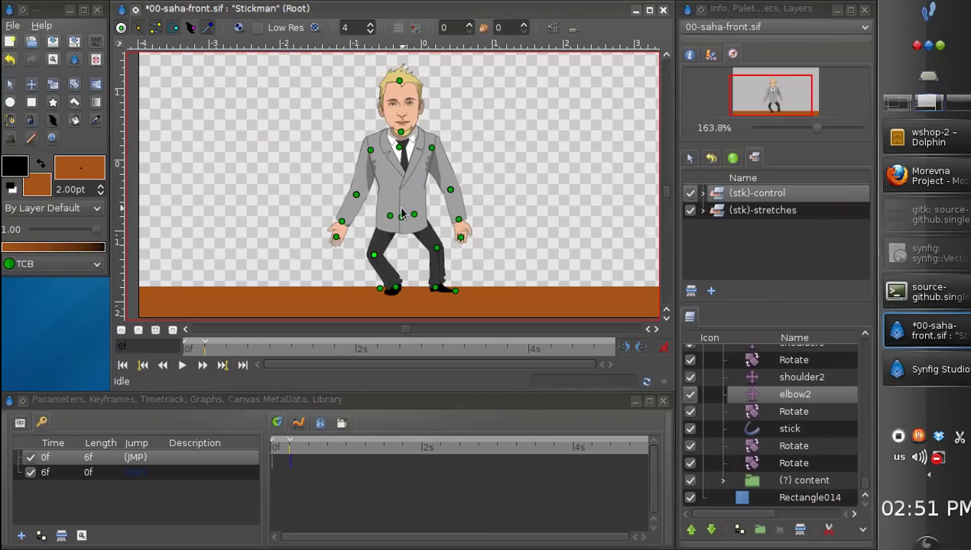
left_click_drag(373, 255, 374, 264)
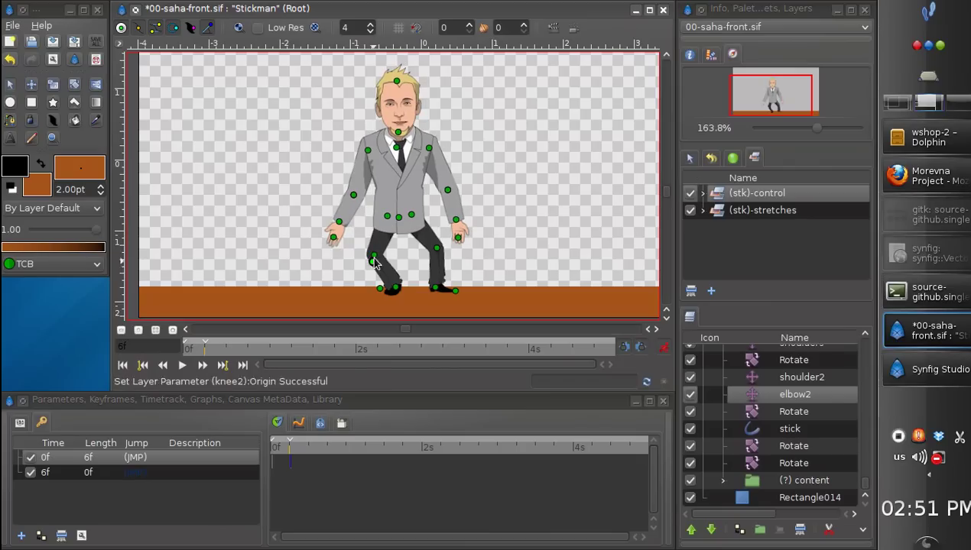
Step: Tilt the torso toward the character's right and raise both forearms with the elbows bent
left_click_drag(397, 148, 451, 172)
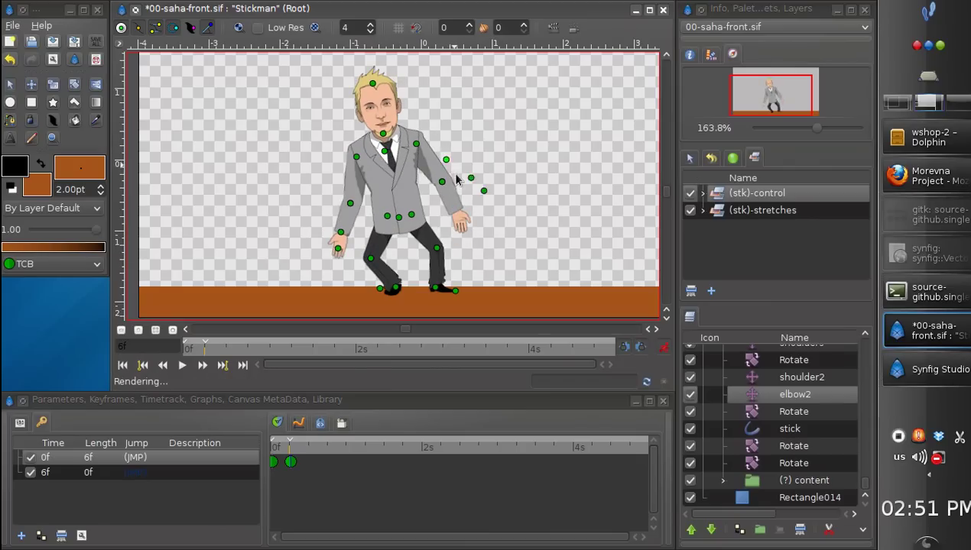
left_click_drag(472, 119, 472, 116)
left_click_drag(341, 232, 303, 173)
left_click_drag(469, 135, 465, 133)
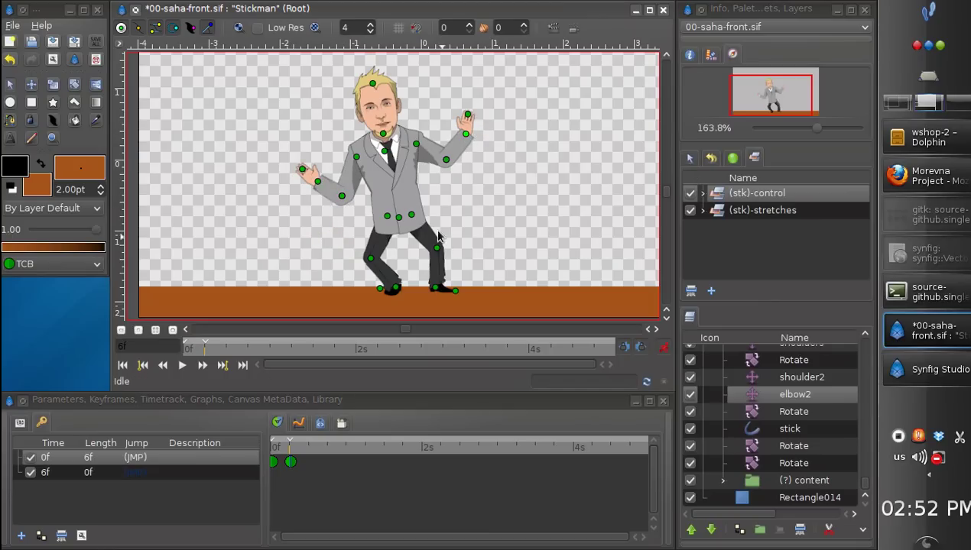
Step: Shift and tilt the hips toward the character's right, lift the bent left leg off the floor and lean the torso further
left_click_drag(386, 221, 396, 228)
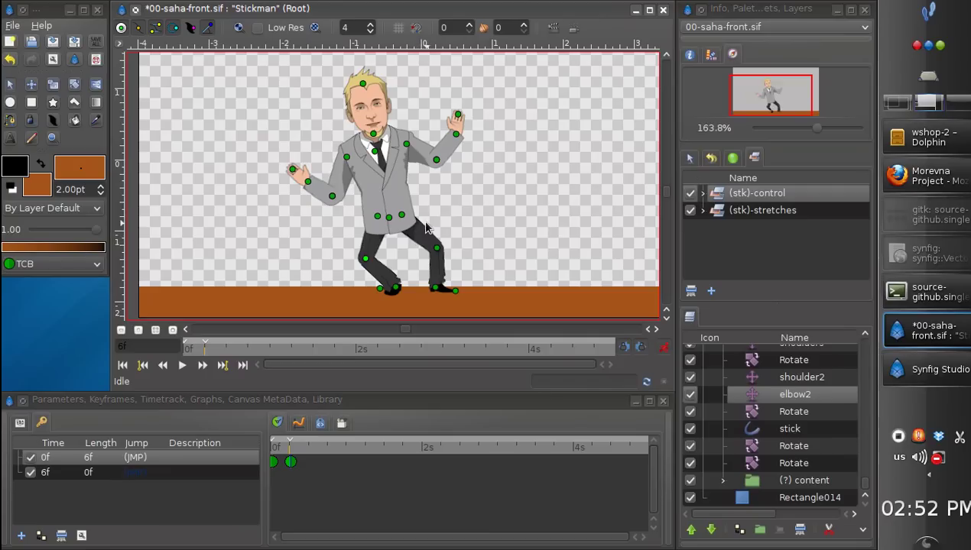
left_click_drag(436, 246, 441, 222)
left_click_drag(374, 151, 363, 156)
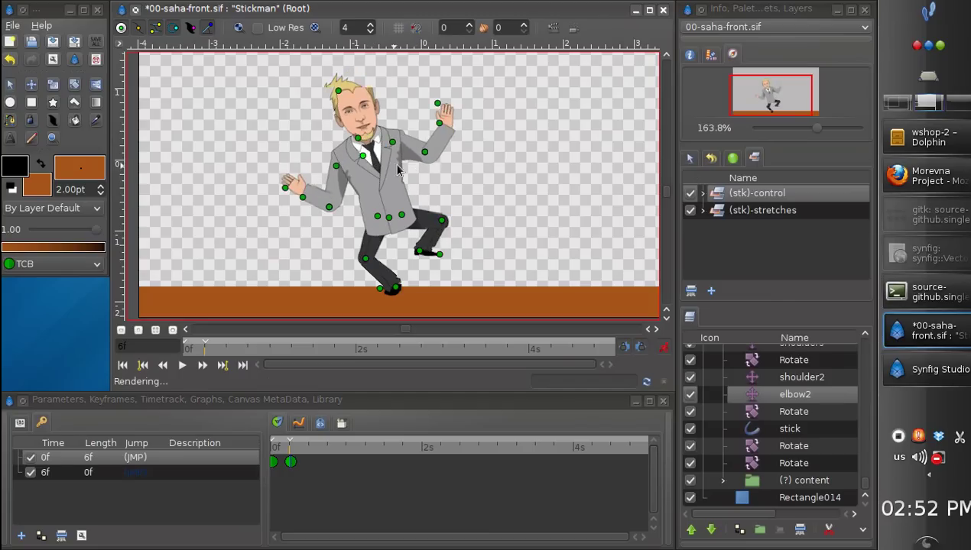
mouse_move(402, 220)
left_mouse_down()
mouse_move(376, 222)
mouse_move(391, 211)
left_mouse_up()
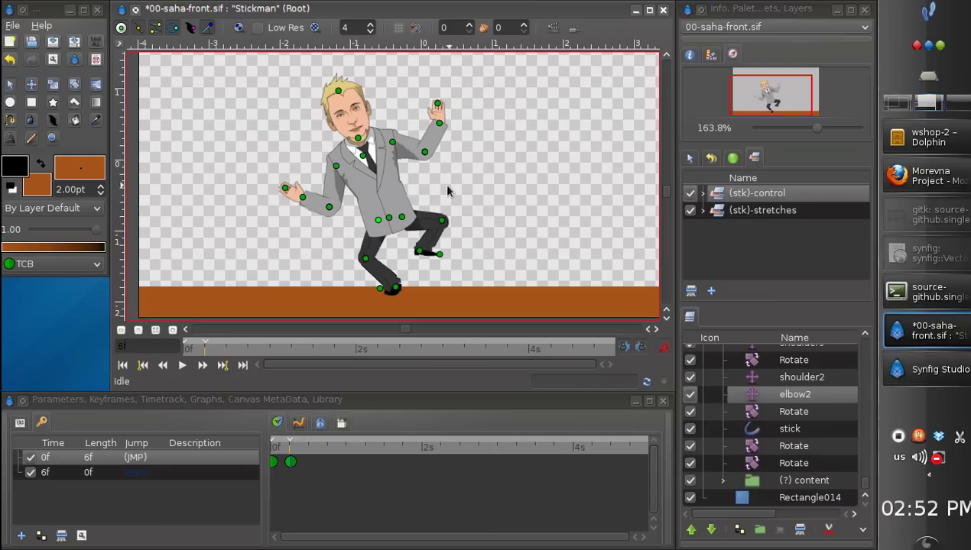
left_click_drag(419, 255, 419, 251)
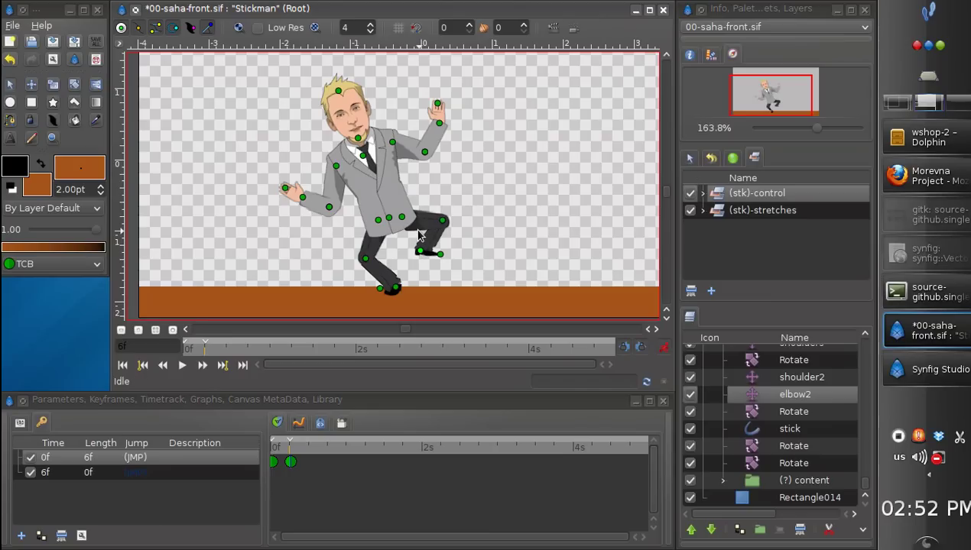
Step: Refine the frame 6 pose by leaning the torso more, raising the left arm beside the head and adjusting both knees
left_click_drag(362, 155, 412, 133)
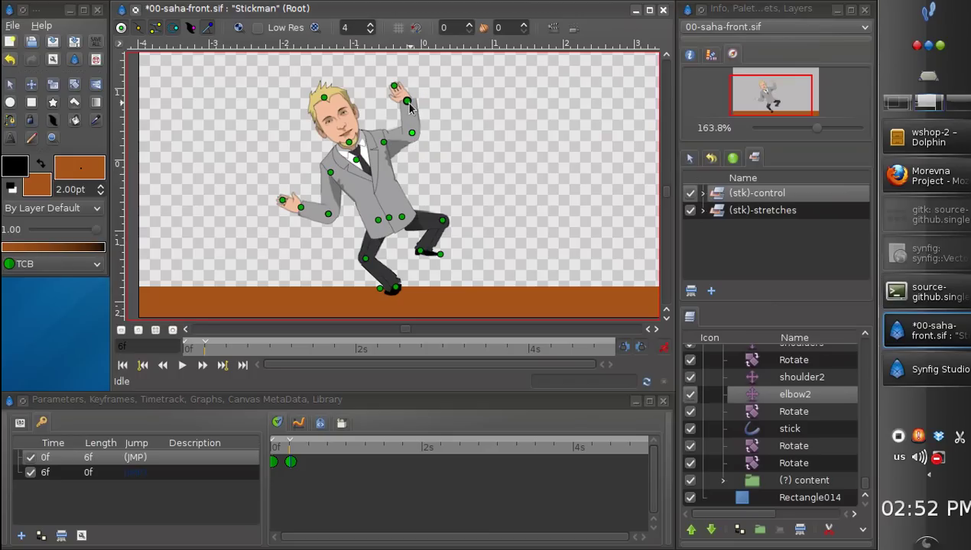
left_click_drag(412, 136, 418, 133)
left_click_drag(441, 222, 442, 217)
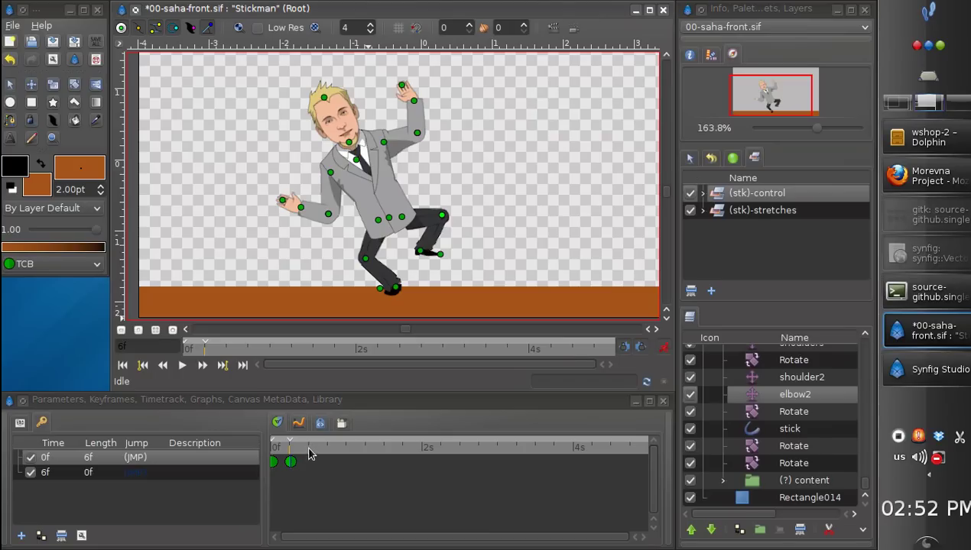
left_click_drag(367, 259, 373, 301)
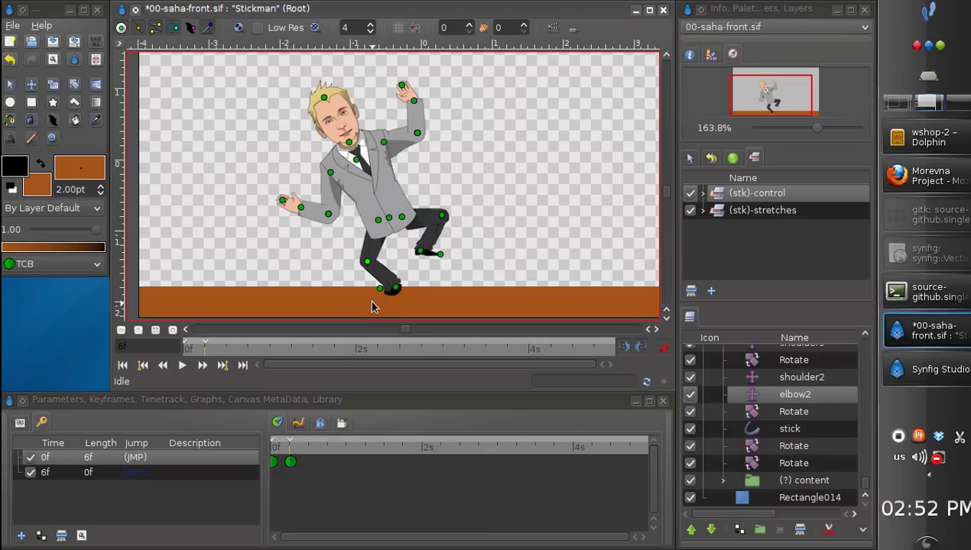
Step: Add a keyframe at frame 10 and save the file
left_click(304, 457)
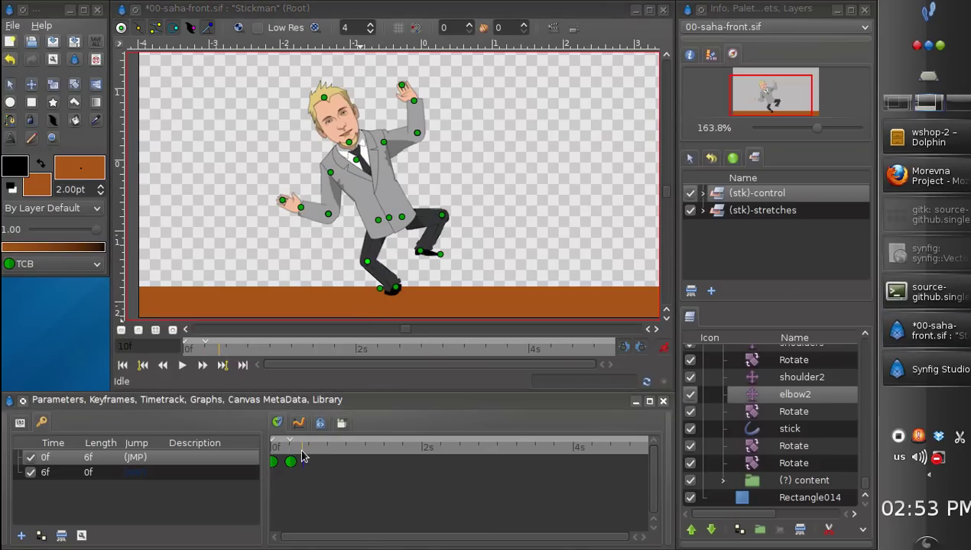
left_click(22, 535)
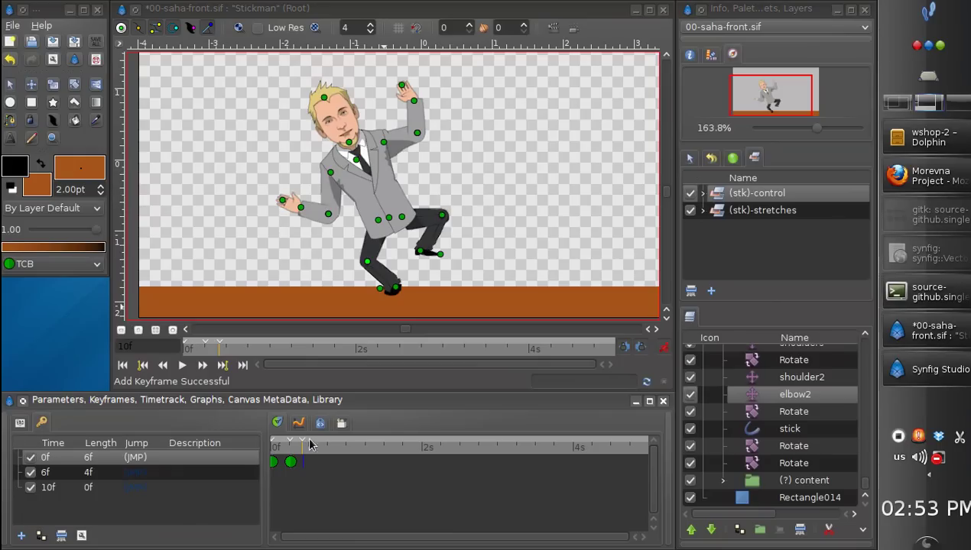
key("ctrl+s")
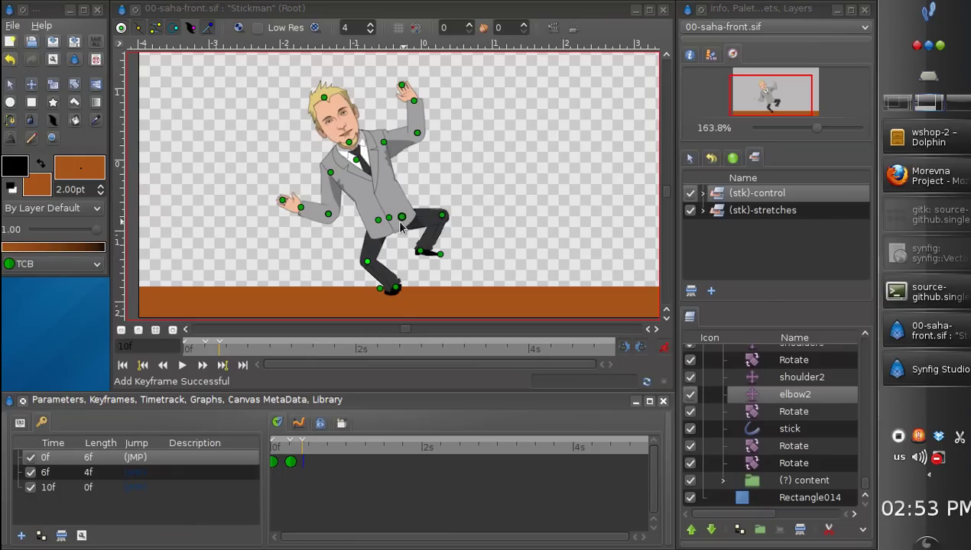
Step: At frame 10, move the hips up toward the character's left, straighten the right leg and swing the lifted left leg outward
left_click_drag(388, 222, 410, 205)
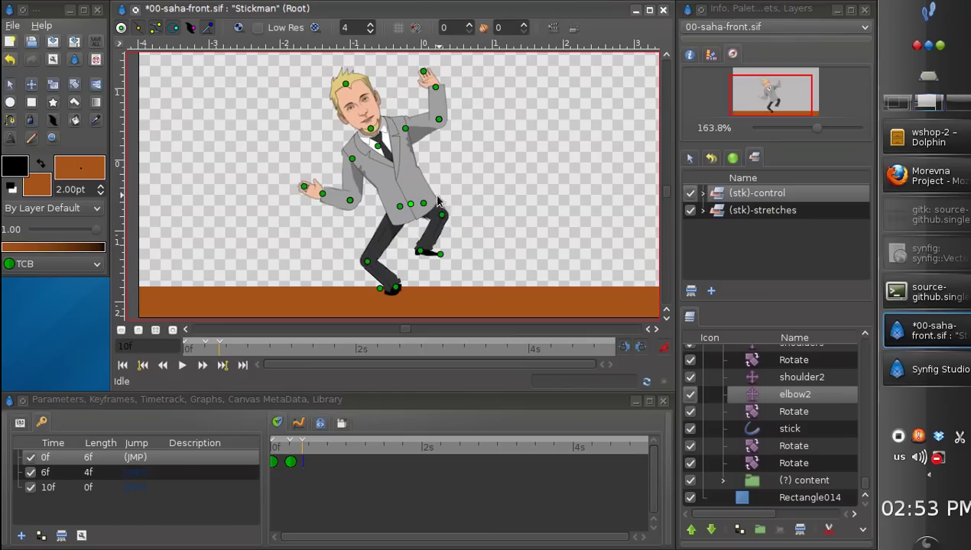
left_click_drag(420, 256, 436, 253)
left_click_drag(367, 264, 397, 250)
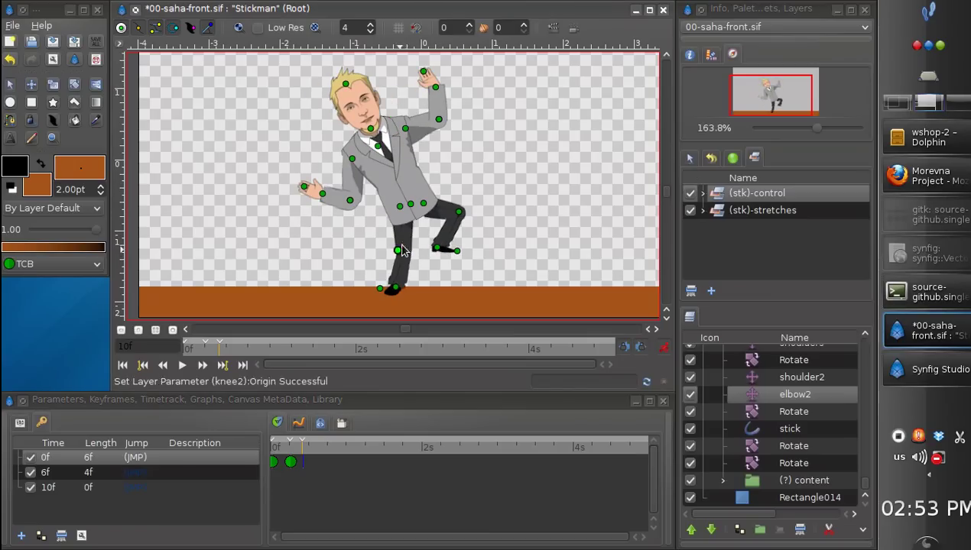
left_click_drag(411, 204, 431, 204)
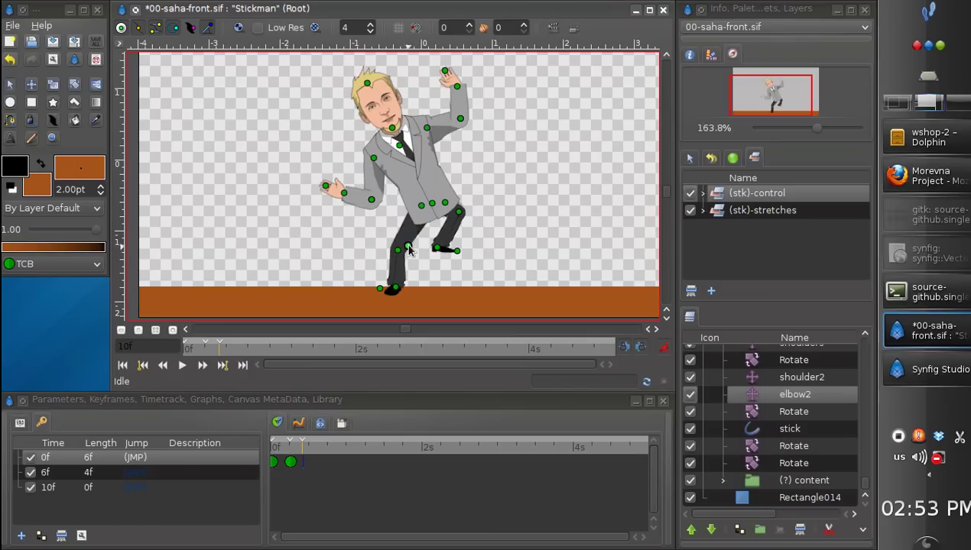
left_click_drag(398, 250, 410, 246)
left_click_drag(462, 216, 462, 235)
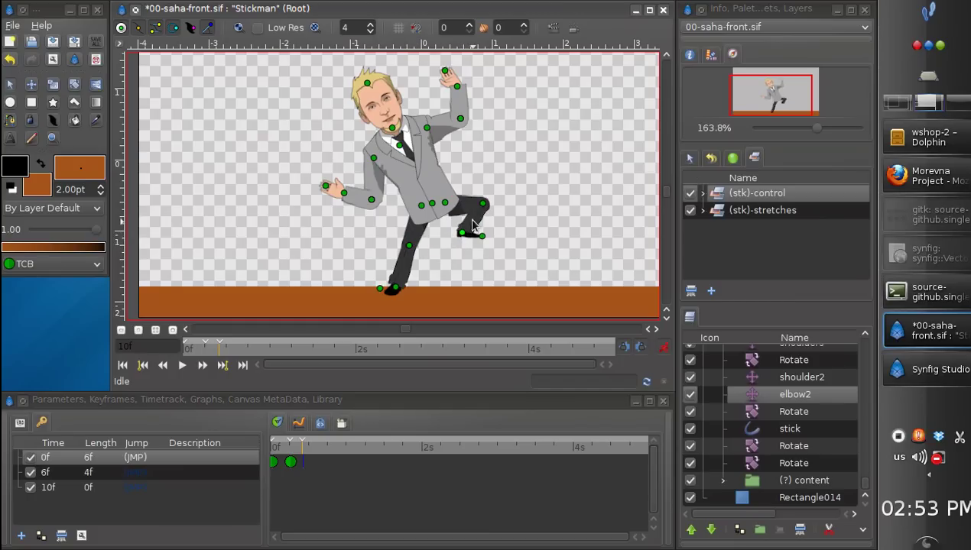
Step: Raise the right toe, bring the torso more upright and reposition both arms with bent elbows and raised hands
left_click_drag(380, 288, 380, 281)
left_click_drag(399, 145, 412, 141)
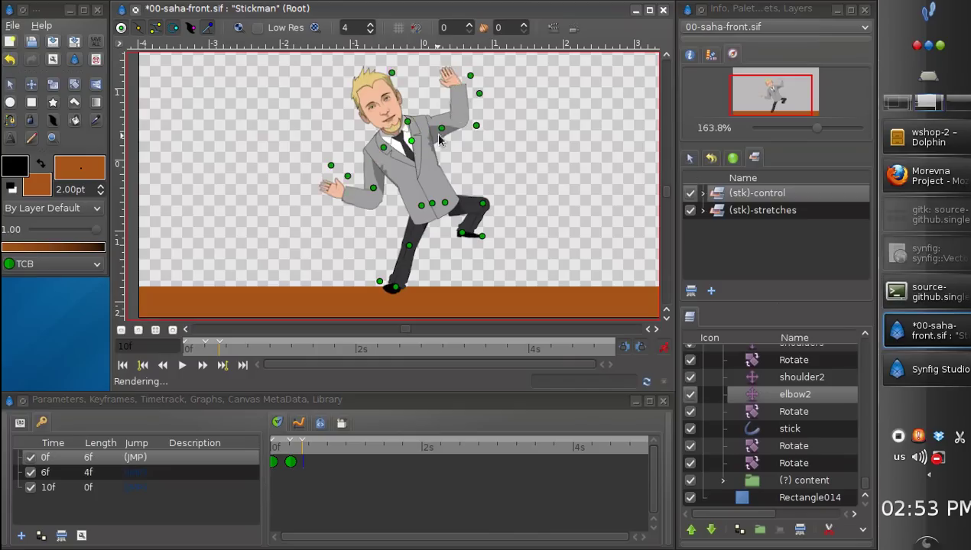
left_click_drag(415, 332, 426, 334)
left_click_drag(325, 187, 319, 182)
left_click_drag(432, 135, 443, 107)
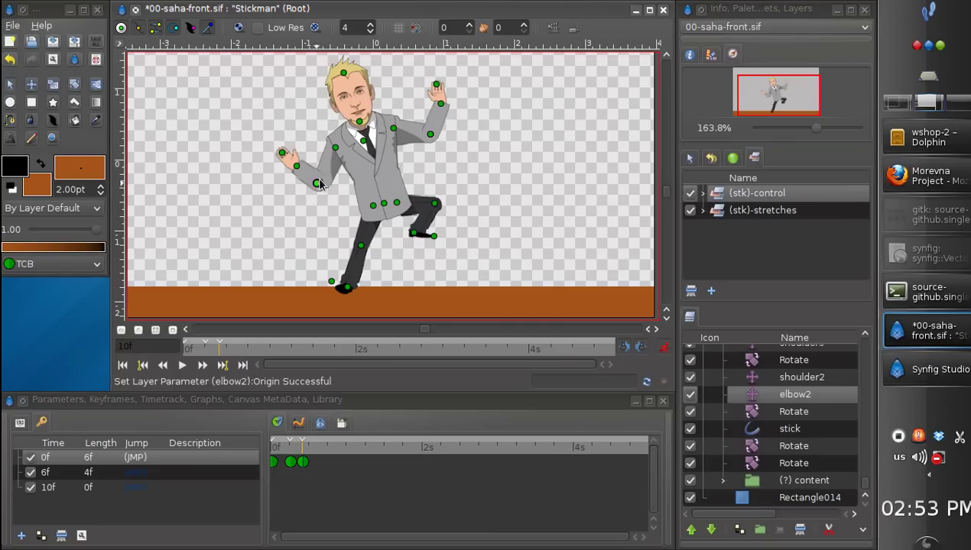
left_click_drag(364, 250, 365, 253)
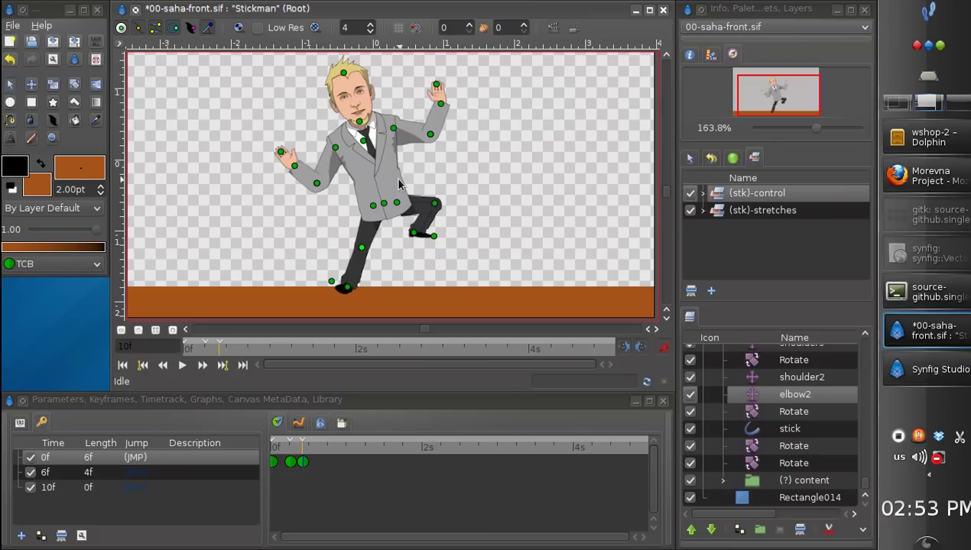
left_click(430, 136)
left_click_drag(432, 142, 444, 113)
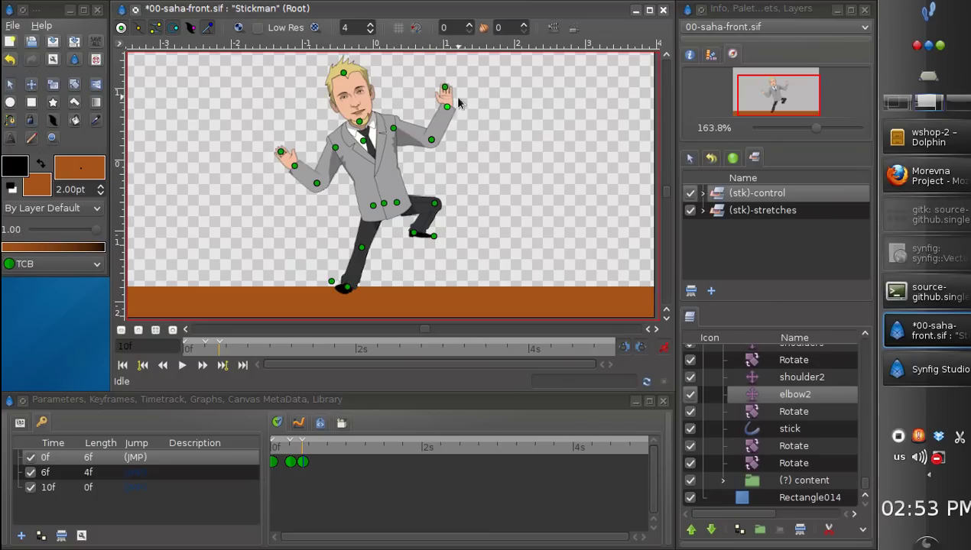
Step: Add a keyframe at frame 15
left_click(318, 458)
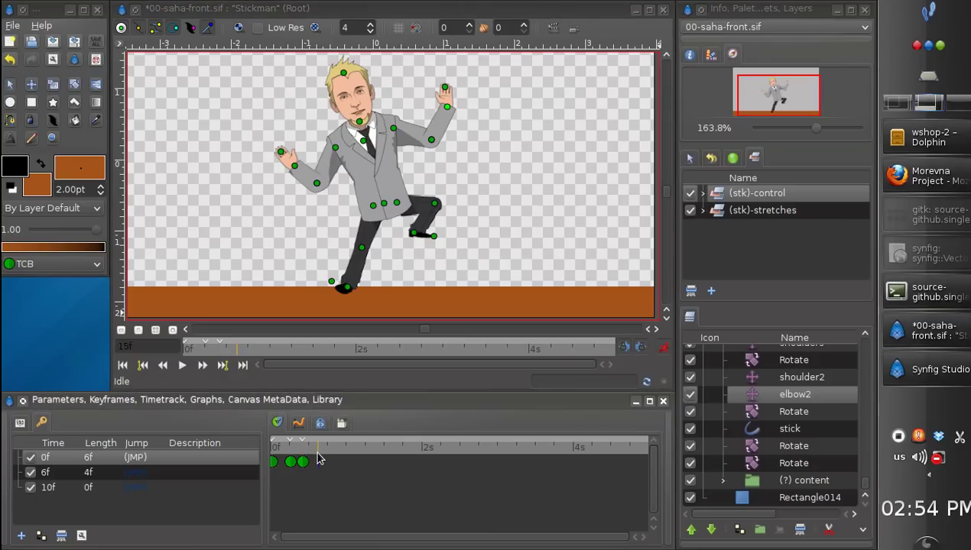
left_click(21, 536)
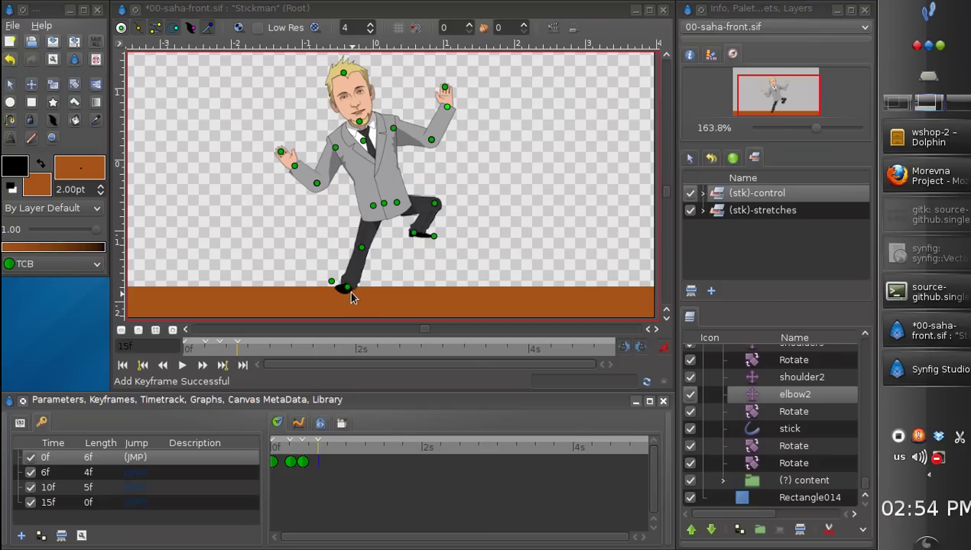
Step: Set the outline color to yellow and trace the sole of the planted right shoe with the Sketch tool
left_click(17, 165)
left_click(118, 86)
left_click(111, 66)
left_click(166, 168)
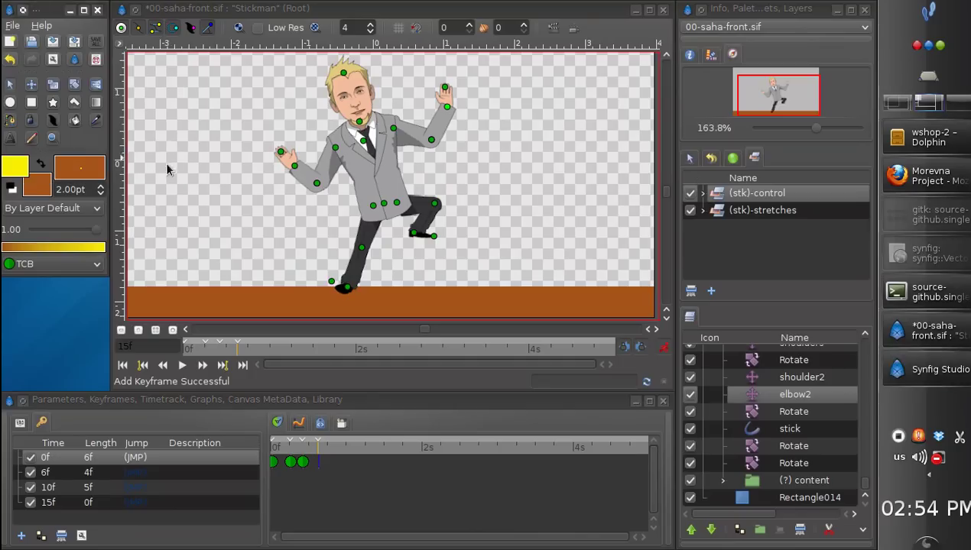
left_click(32, 140)
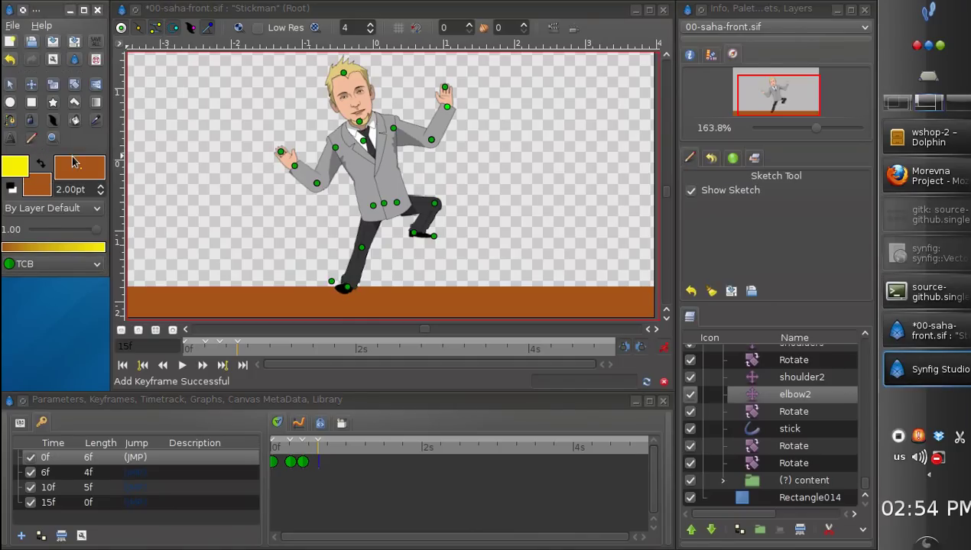
left_click(353, 283)
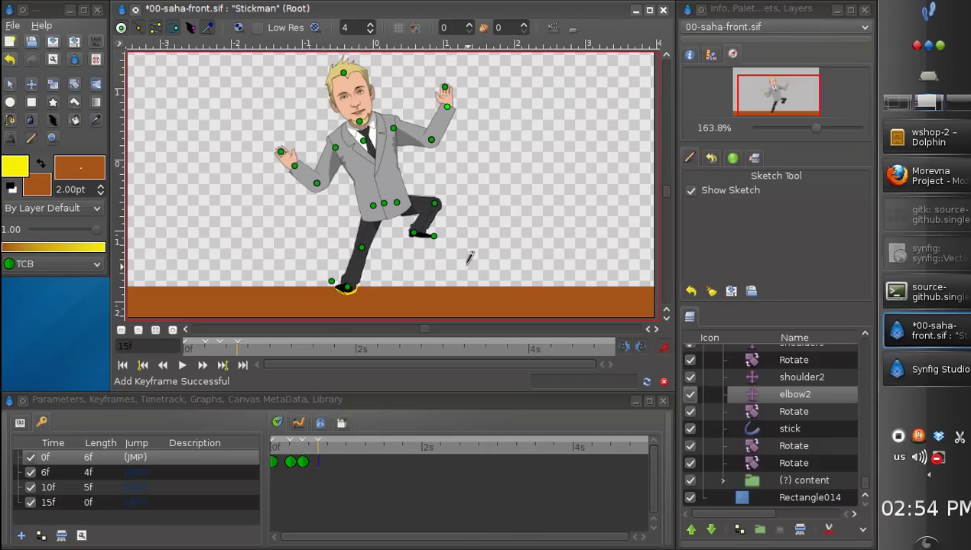
Step: With the Transform tool, plant the lifted left foot on the floor in a wide stance and reposition the left knee
left_click(17, 86)
left_click_drag(420, 235, 472, 296)
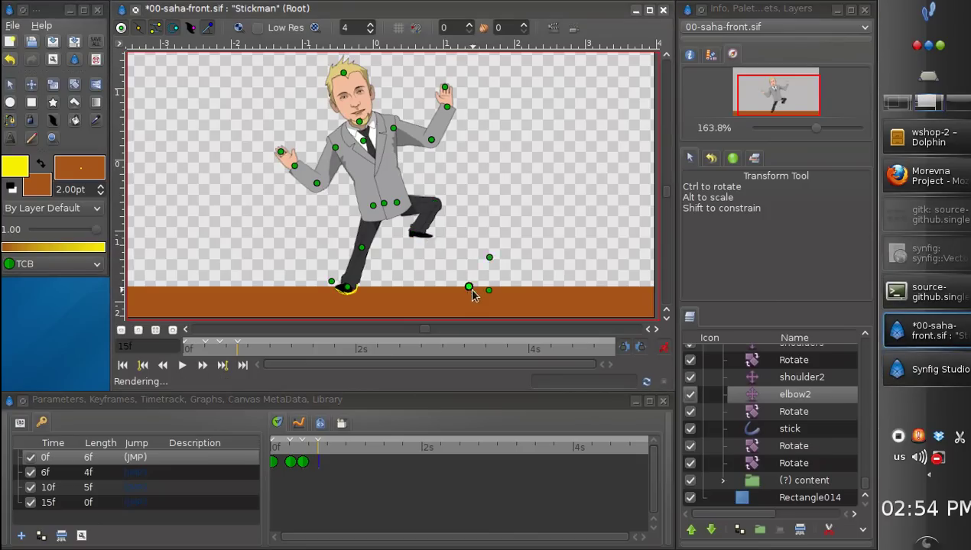
left_click_drag(490, 258, 446, 244)
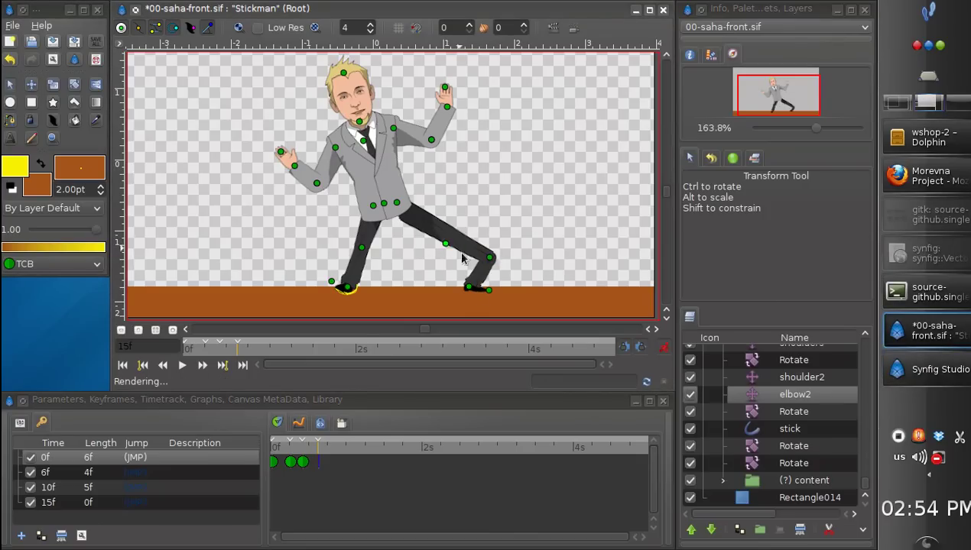
Step: Move the left foot farther out and shift the hips and torso over the left leg, repositioning the left knee
left_click_drag(469, 287, 516, 286)
left_click_drag(384, 203, 434, 210)
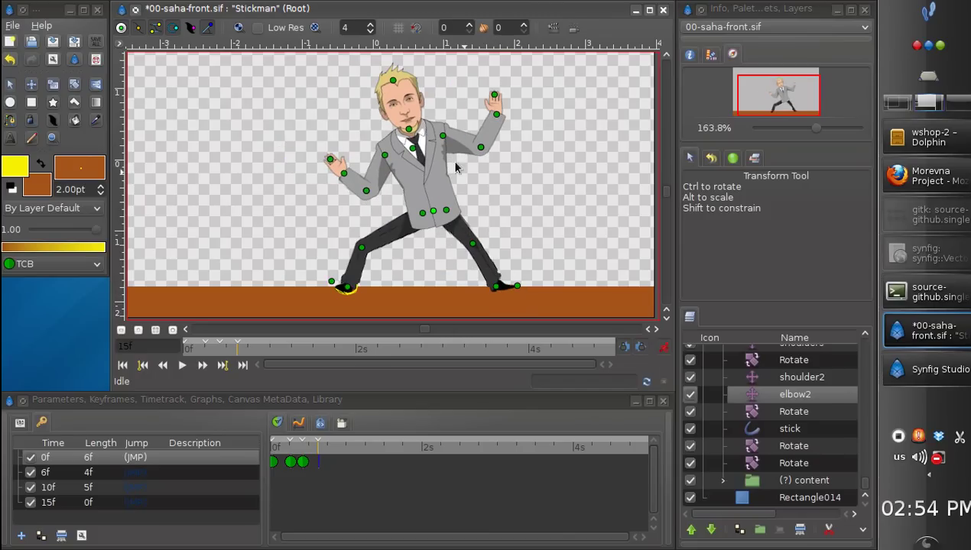
left_click_drag(417, 151, 456, 153)
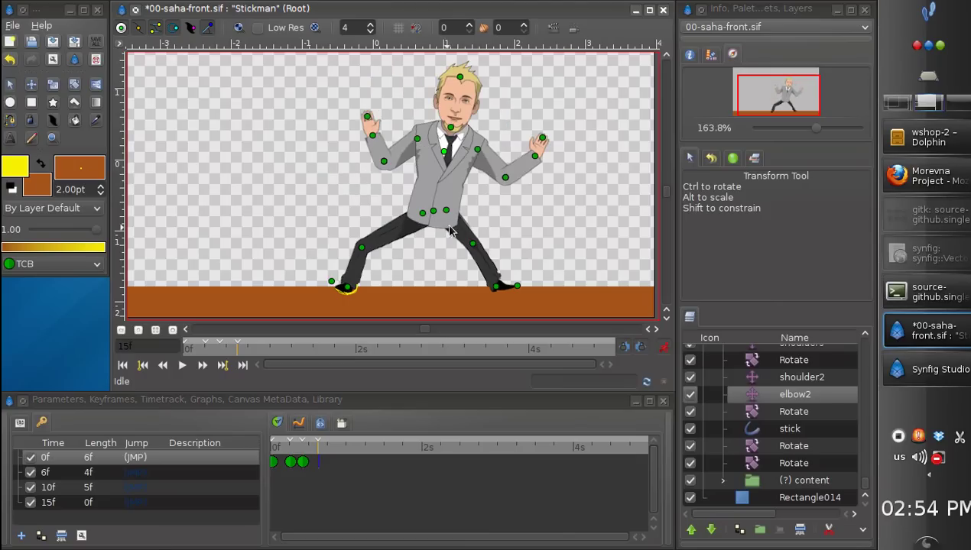
mouse_move(445, 209)
left_mouse_down()
mouse_move(442, 216)
mouse_move(445, 207)
left_mouse_up()
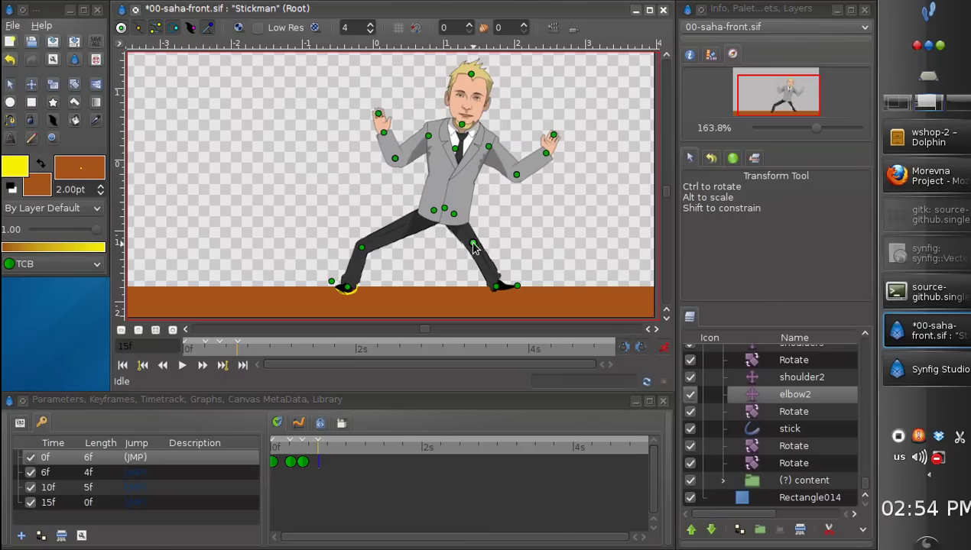
left_click_drag(439, 207, 442, 210)
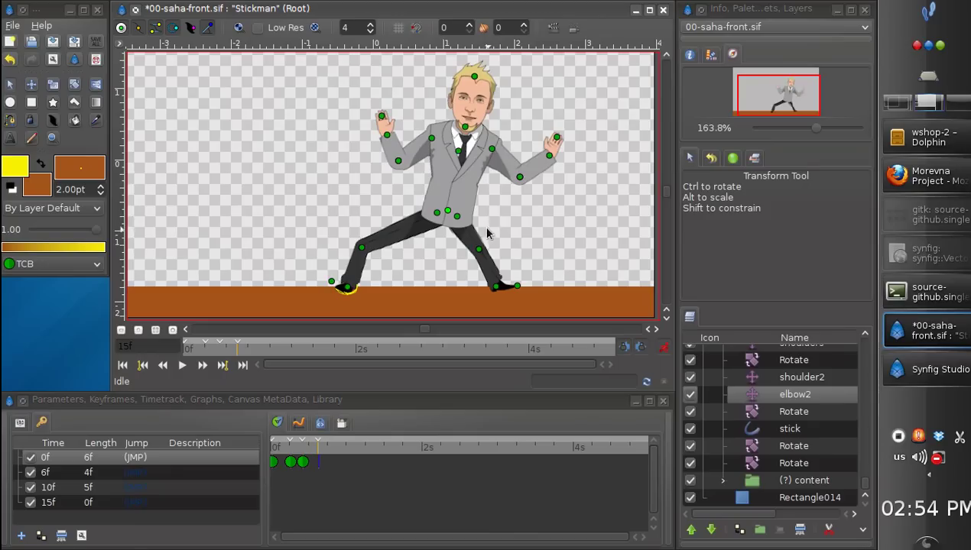
Step: Reposition both arms with the right hand raised high, and lift the right leg off the floor with its knee bent
left_click_drag(397, 161, 393, 131)
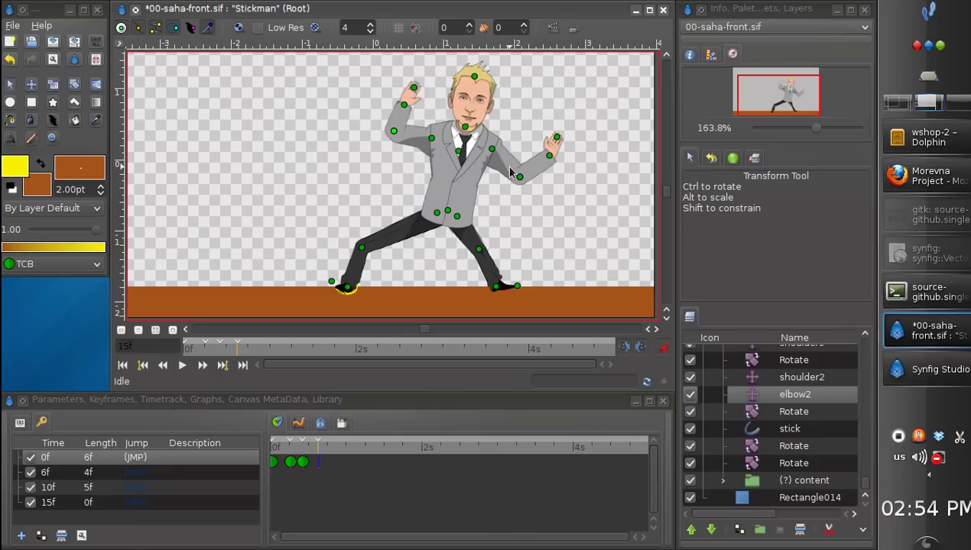
left_click_drag(519, 181, 536, 163)
left_click_drag(361, 247, 391, 215)
left_click_drag(356, 248, 439, 207)
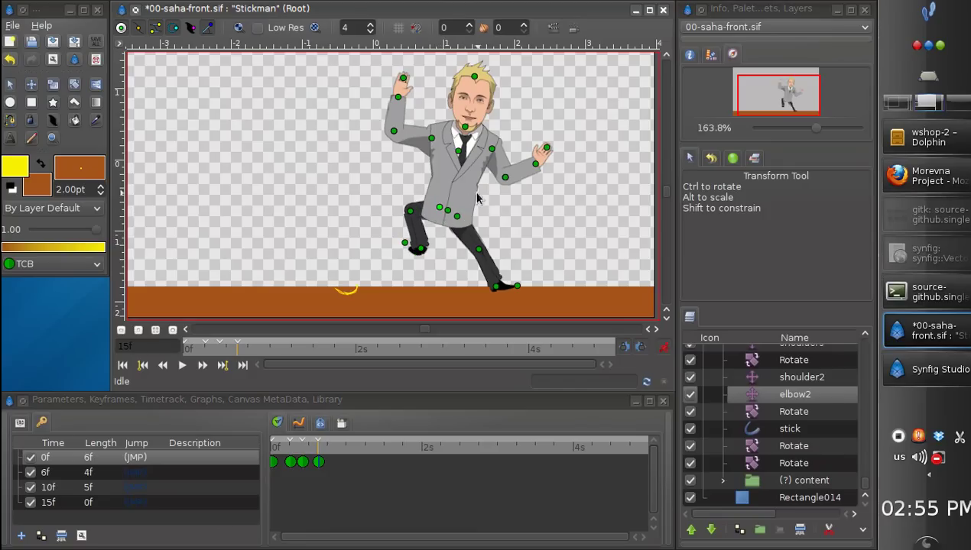
left_click_drag(409, 214, 399, 209)
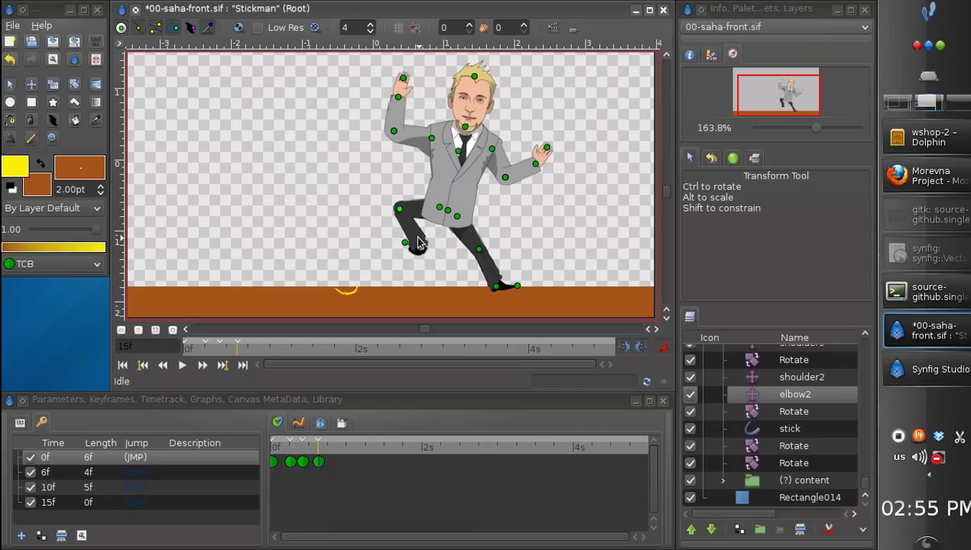
left_click_drag(404, 243, 403, 254)
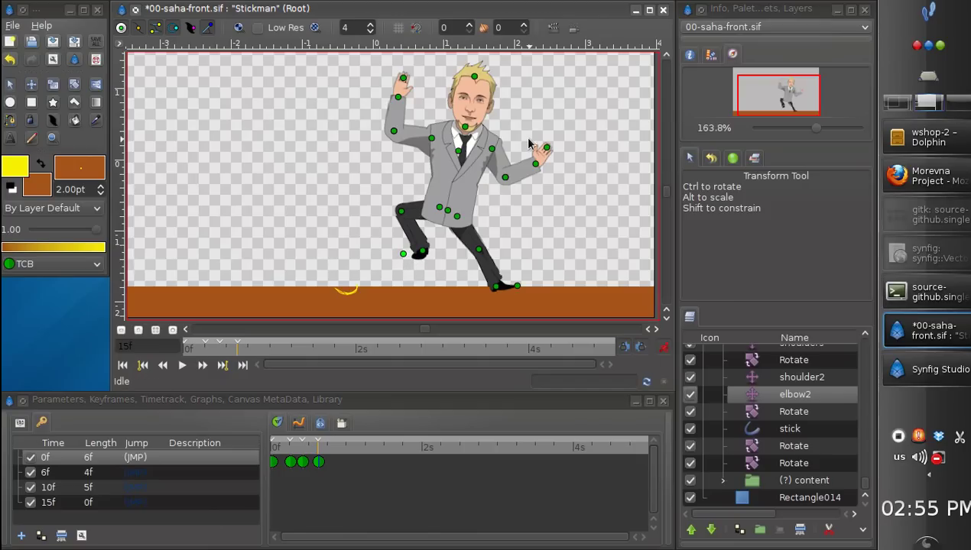
left_click_drag(469, 152, 465, 162)
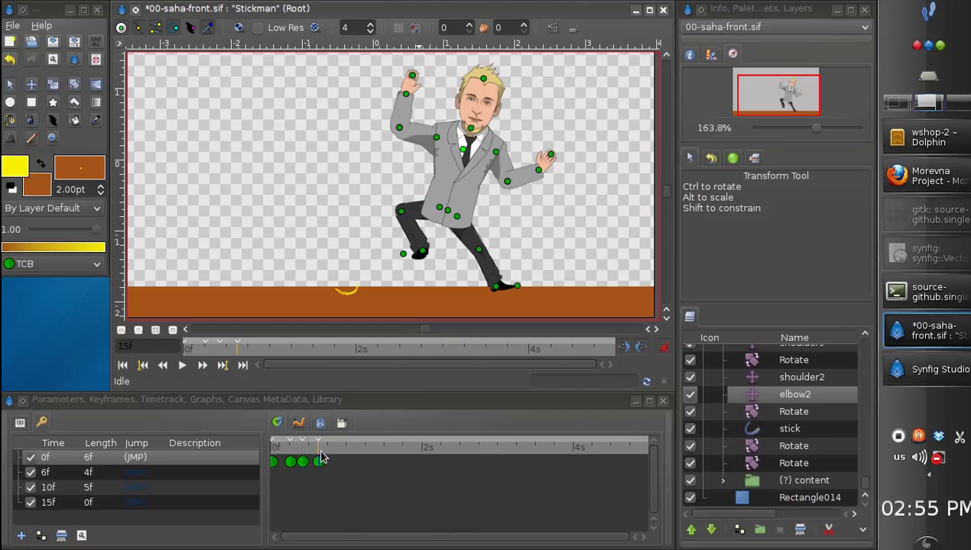
Step: Move the frame 15 keyframe to frame 14 and add a keyframe at frame 18
left_click_drag(317, 444, 314, 443)
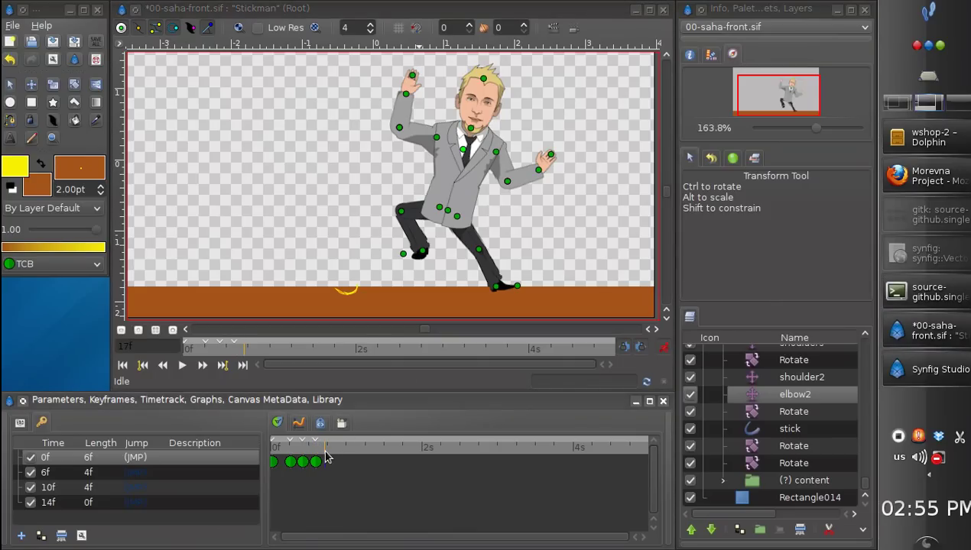
key("ctrl+period")
left_click(21, 536)
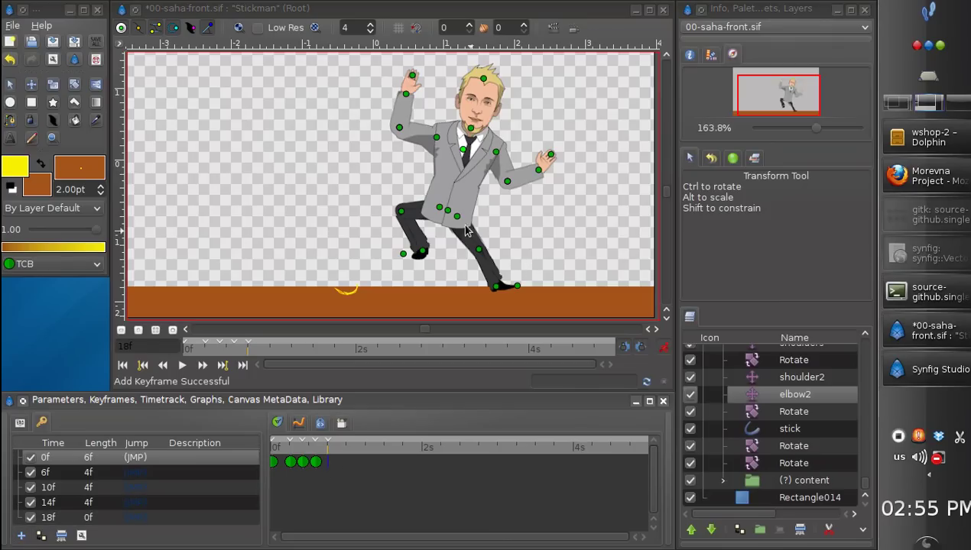
Step: Bend the left knee, shift the hips over the left foot, bring the lifted right foot closer and adjust both elbows
left_click_drag(479, 249, 509, 249)
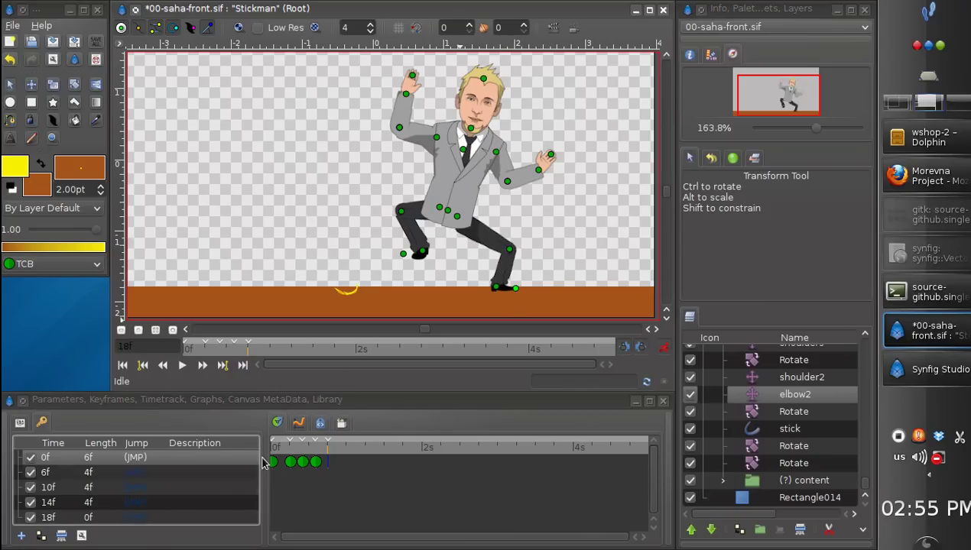
left_click_drag(453, 219, 492, 212)
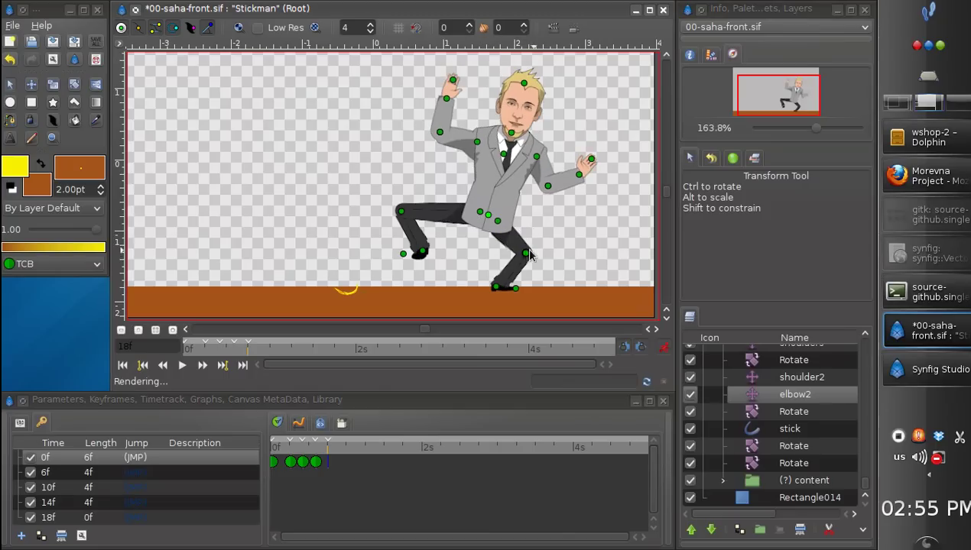
left_click_drag(481, 214, 496, 218)
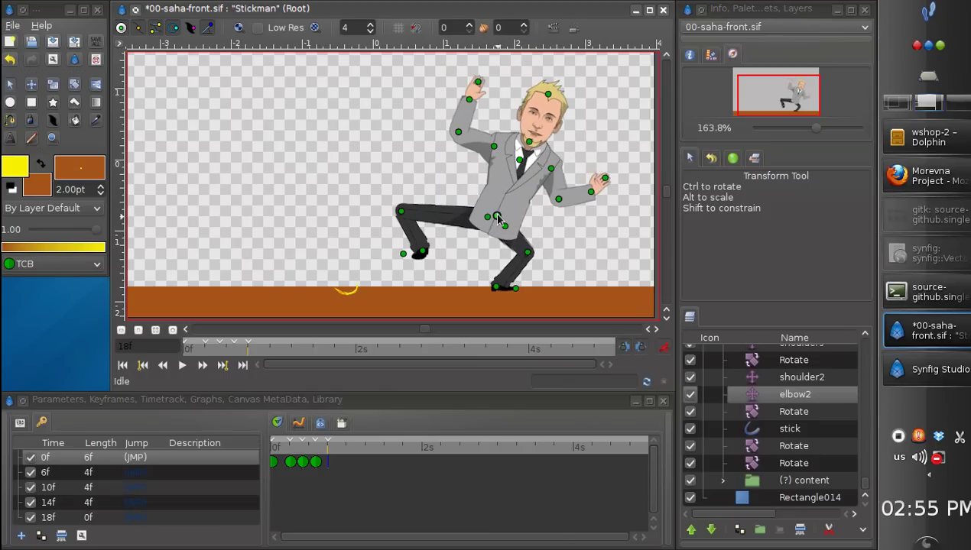
left_click_drag(423, 251, 480, 246)
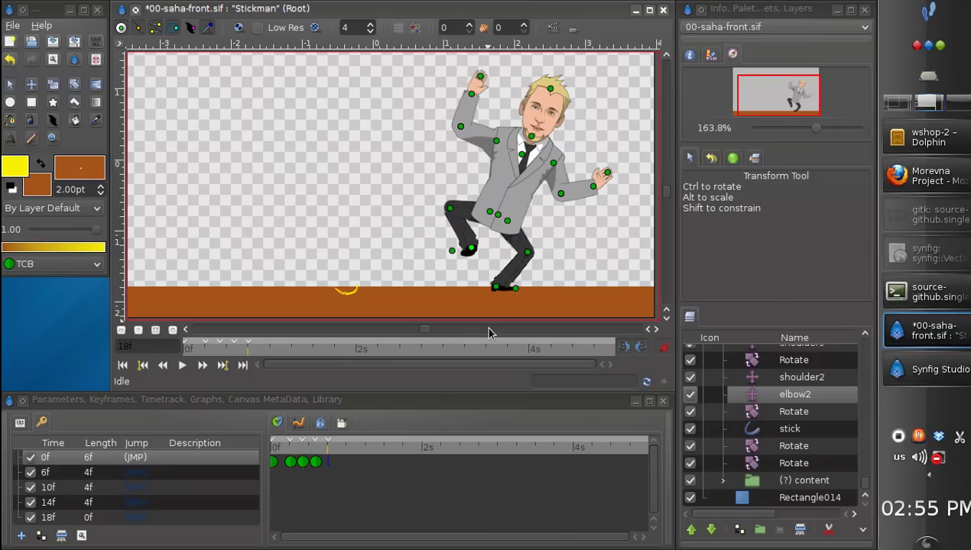
left_click_drag(460, 126, 471, 113)
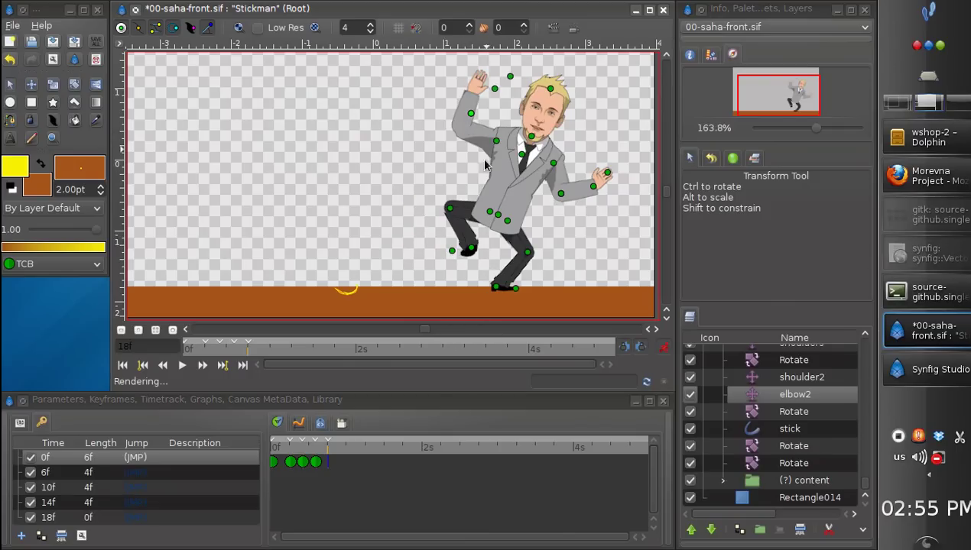
left_click_drag(563, 196, 559, 199)
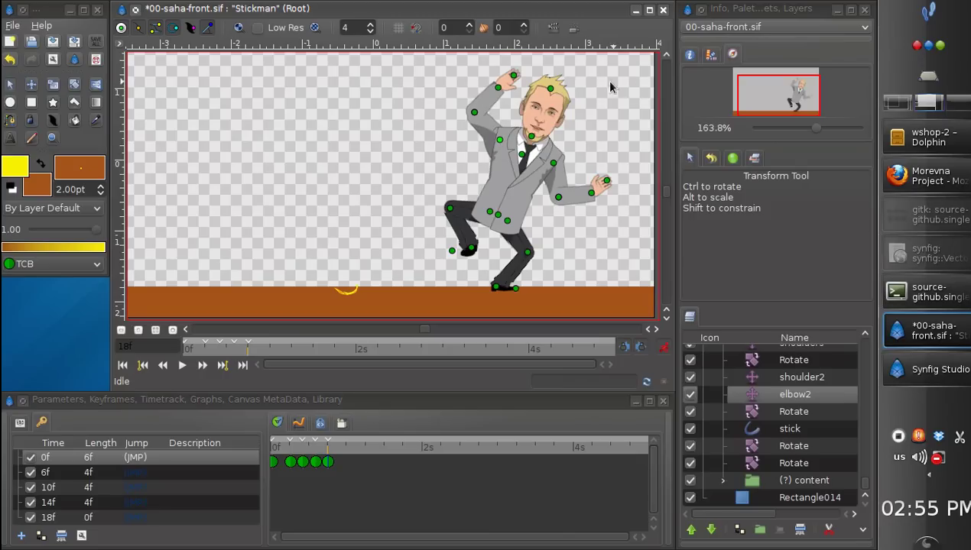
Step: Add a keyframe at 1s
left_click(341, 456)
left_click(344, 454)
left_click(345, 456)
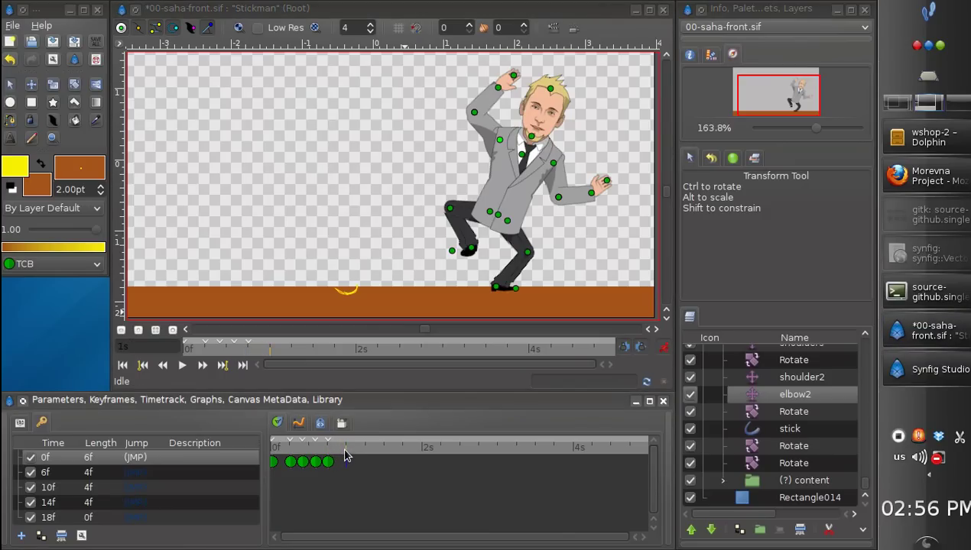
left_click(22, 537)
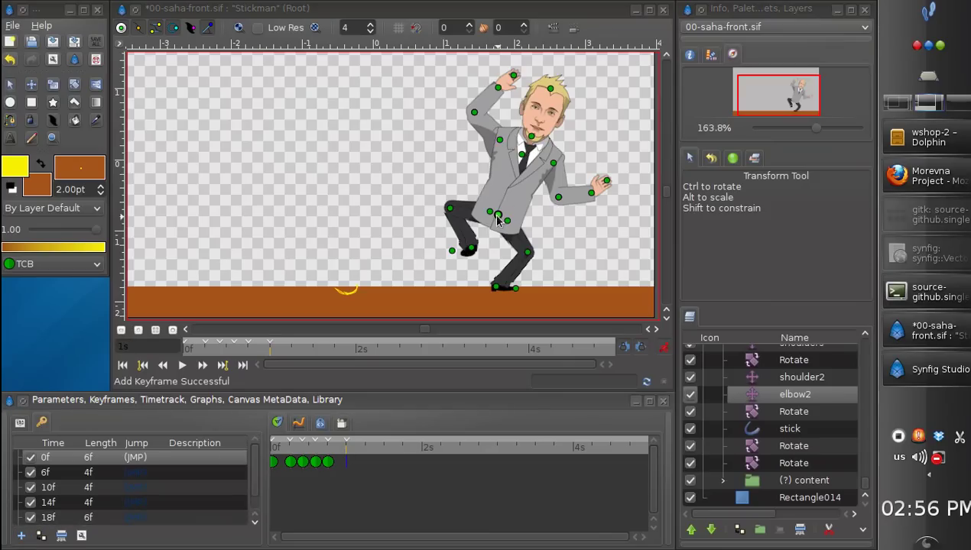
Step: Raise the hips back toward the right foot, lift the left toe, reposition the right foot and straighten the left leg and torso
left_click_drag(497, 220, 464, 203)
left_click_drag(516, 290, 516, 279)
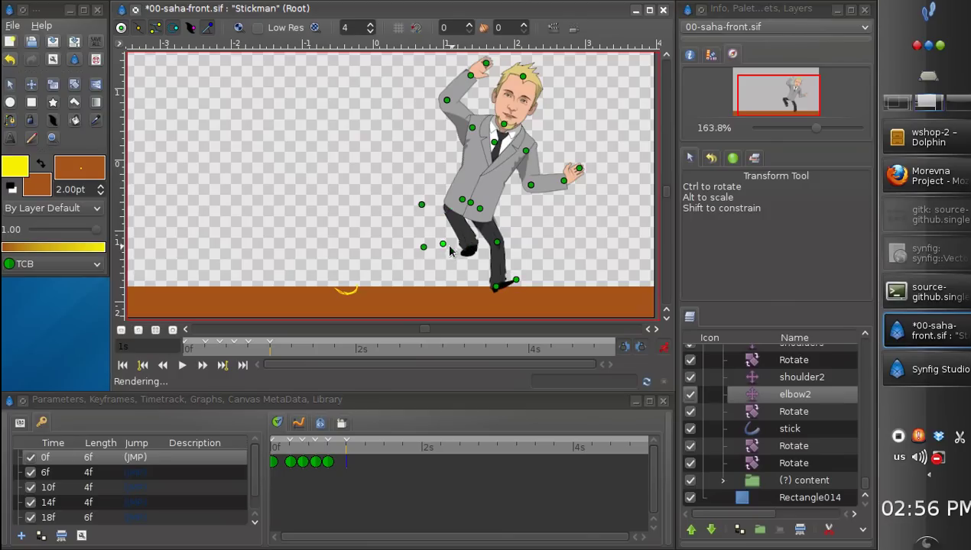
left_click_drag(456, 249, 461, 201)
left_click_drag(441, 243, 433, 250)
left_click_drag(486, 142, 478, 134)
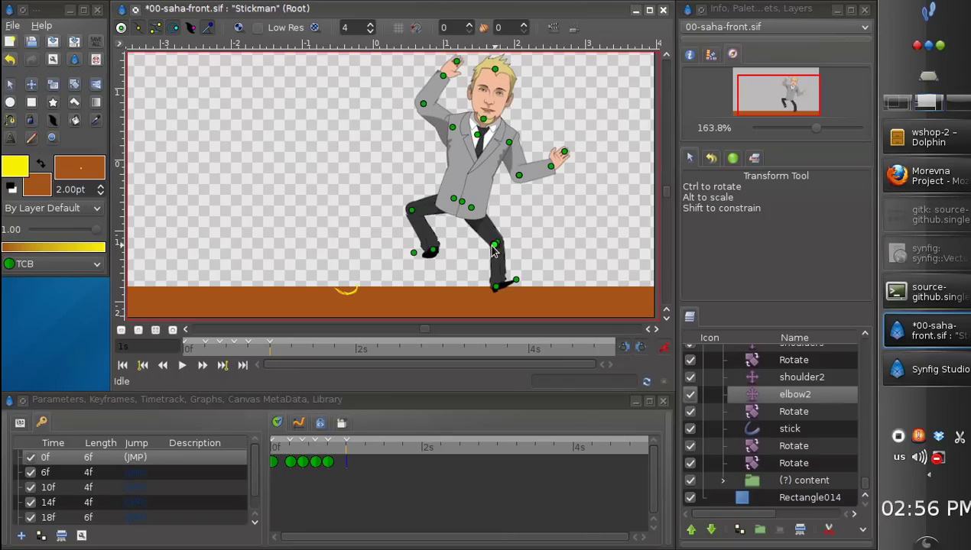
left_click_drag(494, 246, 483, 249)
left_click_drag(460, 202, 447, 233)
Step: Raise the left elbow and hand, and straighten the right forearm upward
left_click_drag(513, 174, 523, 157)
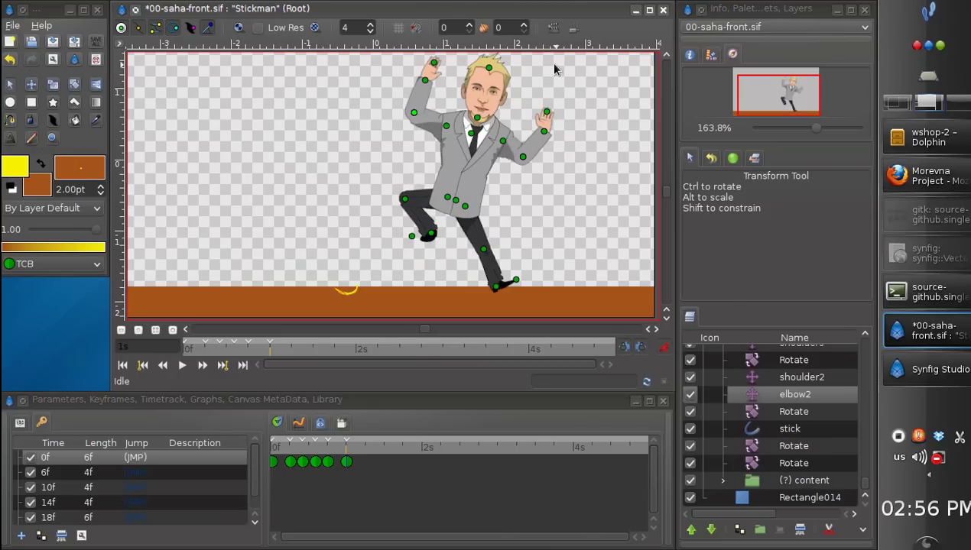
left_click_drag(413, 113, 416, 115)
left_click_drag(425, 79, 412, 80)
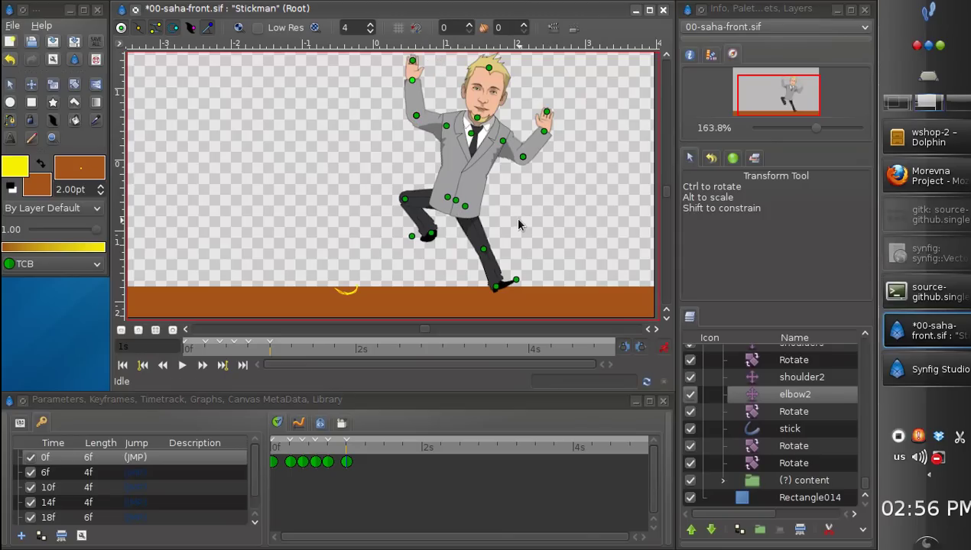
Step: Add a keyframe at 1s 4f
left_click(363, 456)
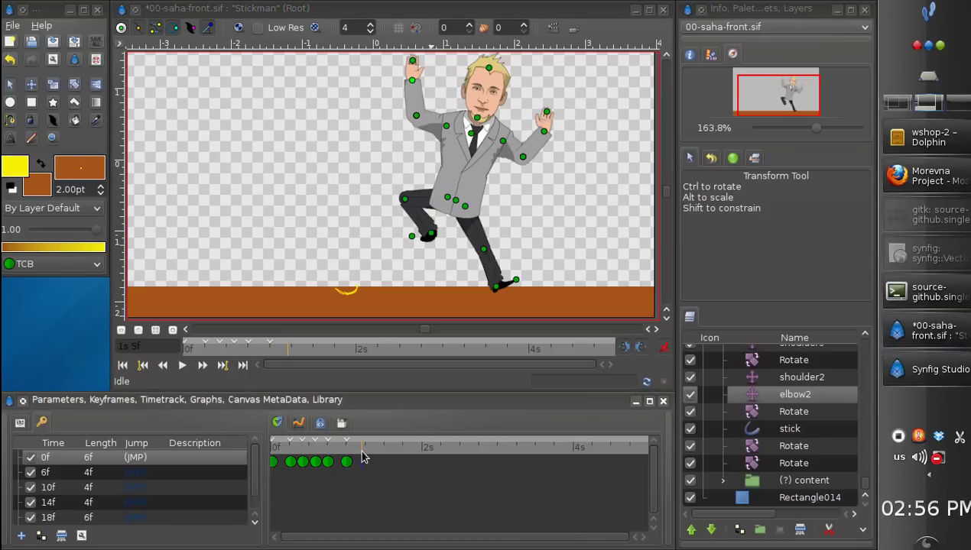
left_click(359, 454)
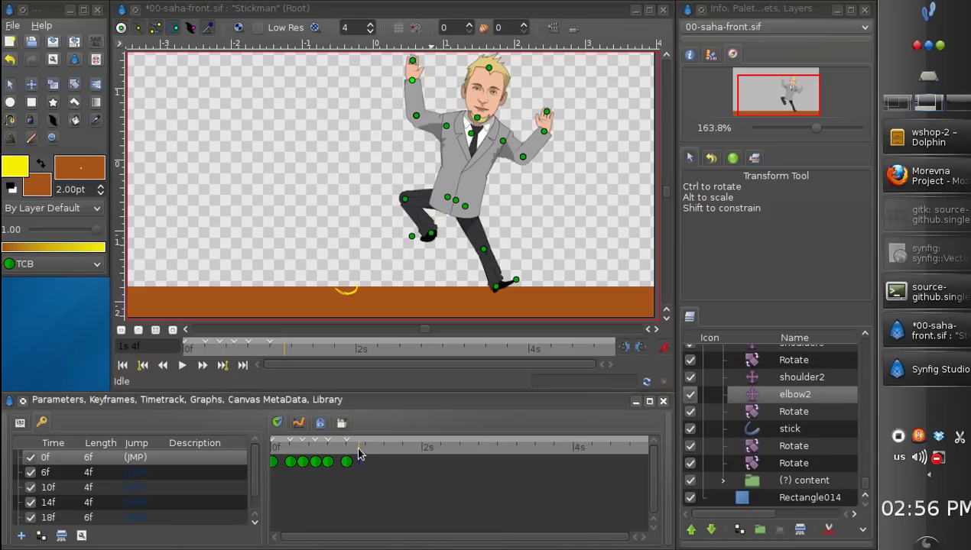
left_click(22, 537)
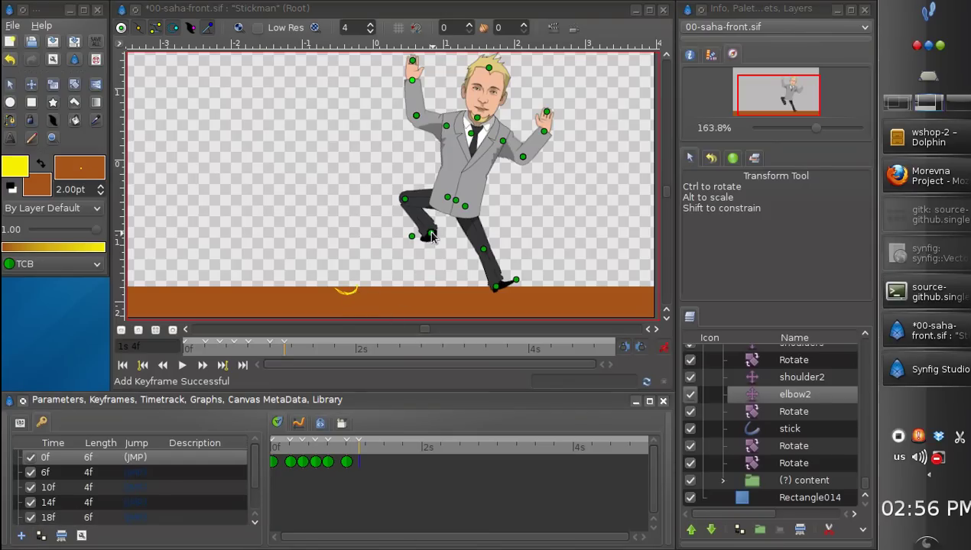
Step: Plant the lifted right foot on the yellow sole mark and reposition the right knee
left_click_drag(431, 234, 388, 263)
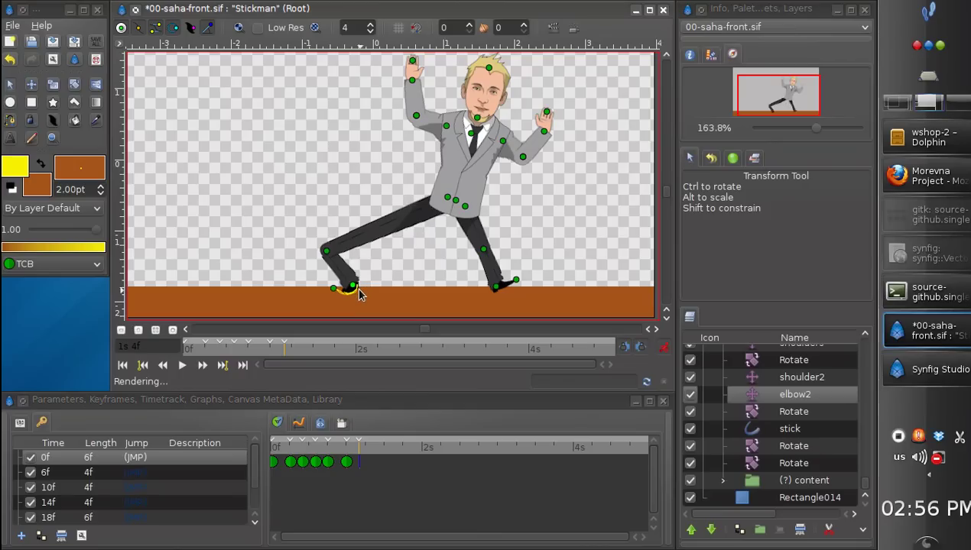
left_click_drag(325, 250, 350, 244)
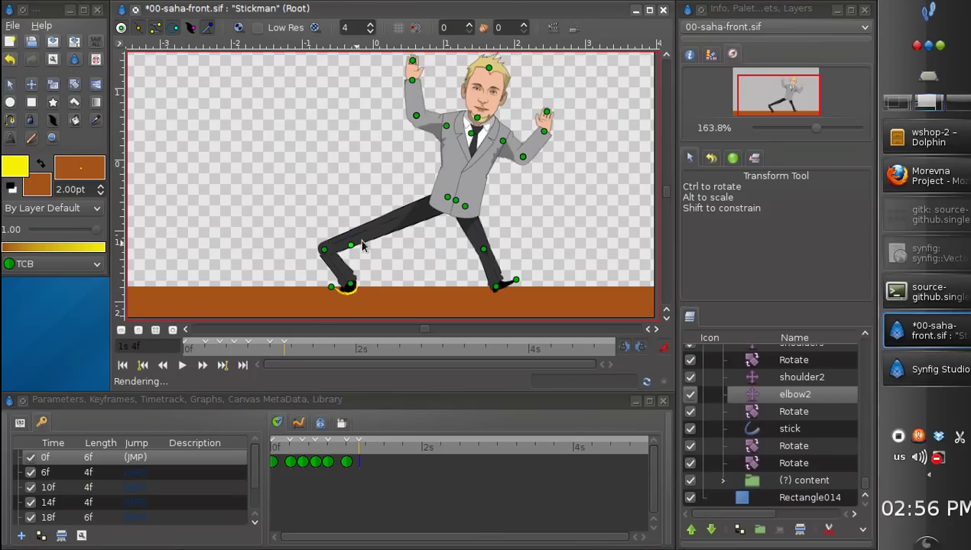
left_click_drag(350, 288, 349, 285)
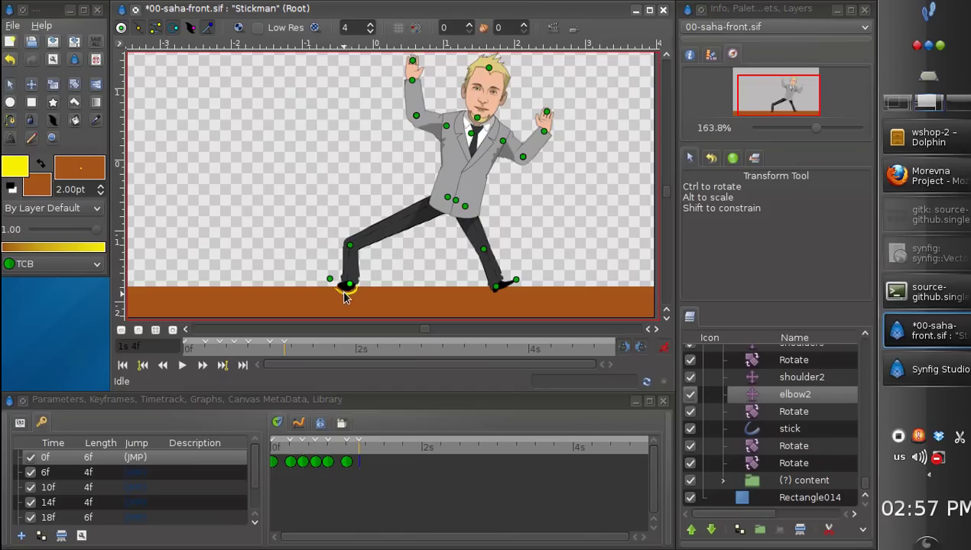
left_click_drag(349, 245, 356, 240)
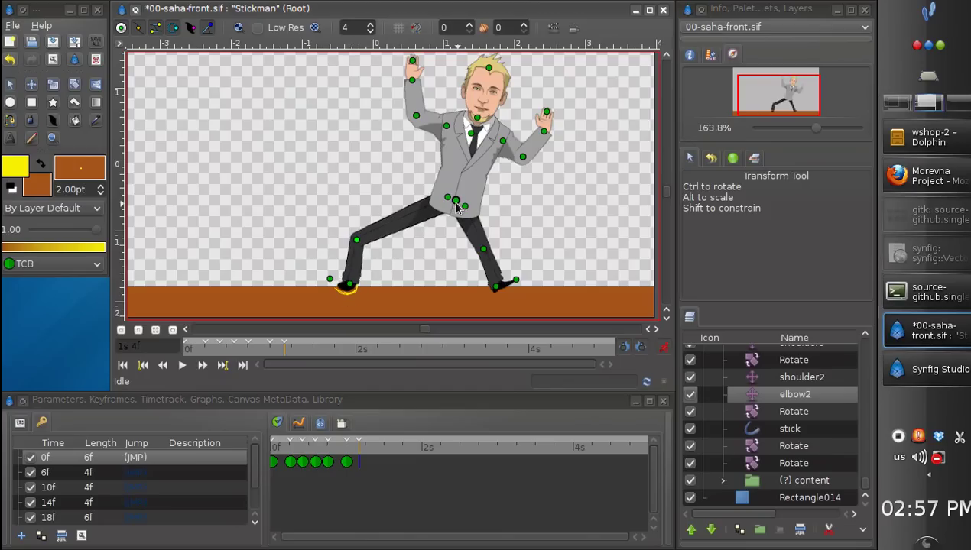
Step: Shift the body over the right leg, lift the bent left leg, and pose the right arm outward and the left hand raised
left_click_drag(393, 214, 360, 247)
left_click_drag(391, 209, 442, 213)
left_click_drag(367, 129, 312, 168)
left_click_drag(424, 134, 436, 132)
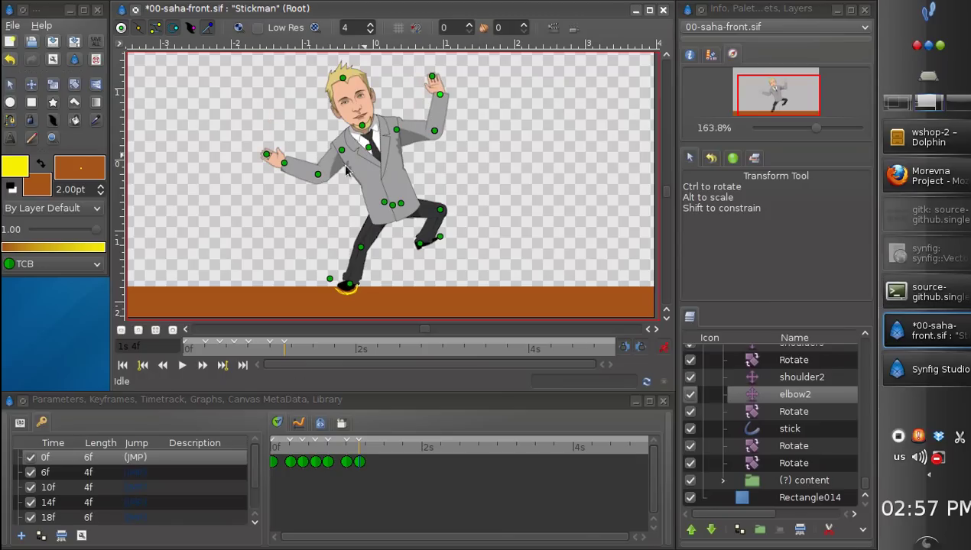
left_click_drag(284, 163, 286, 164)
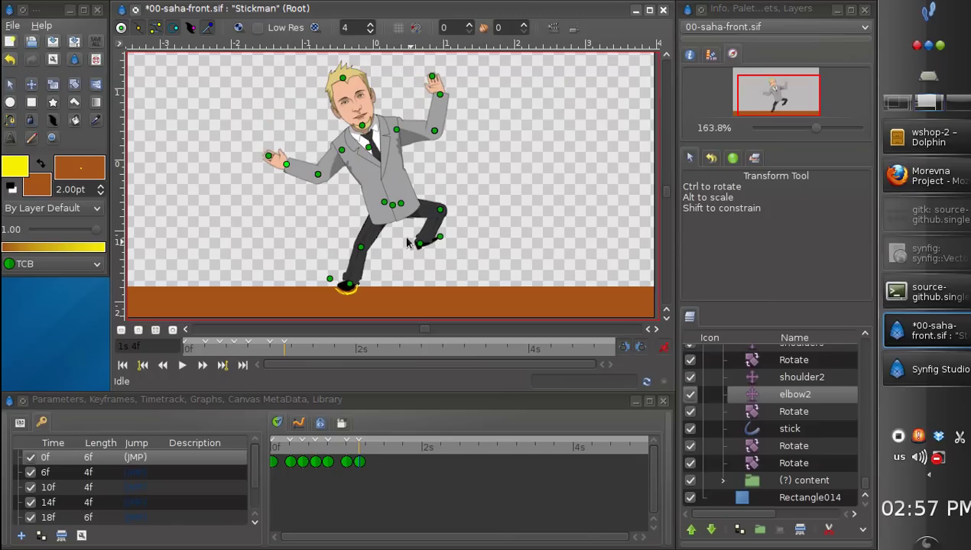
left_click_drag(360, 247, 420, 247)
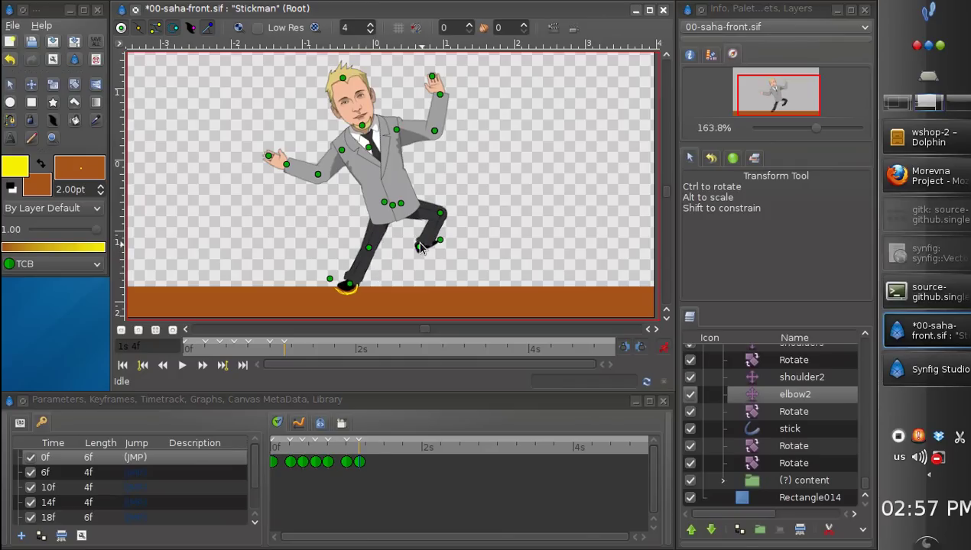
Step: Duplicate the 6f keyframe to time 1s 9f to close the dance cycle
left_click(372, 456)
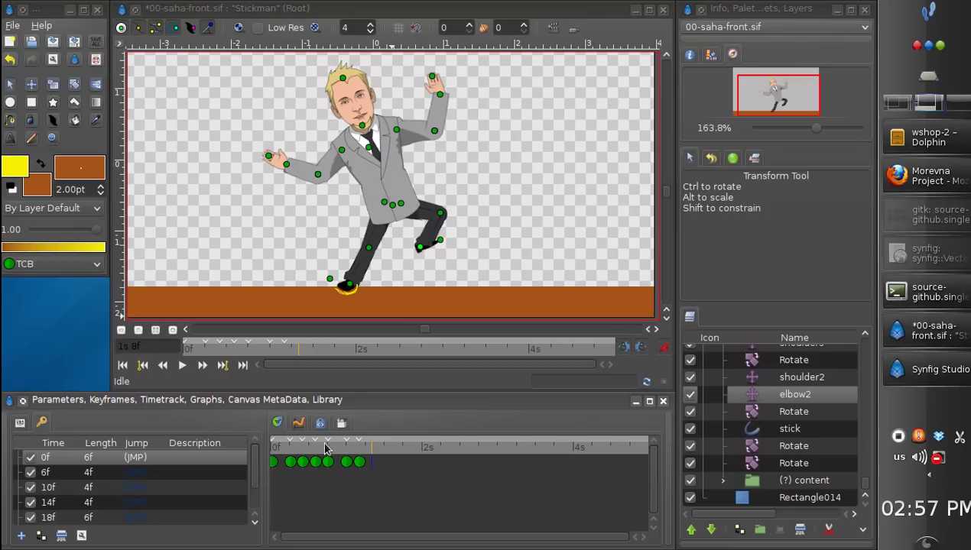
left_click(138, 474)
left_click(138, 474)
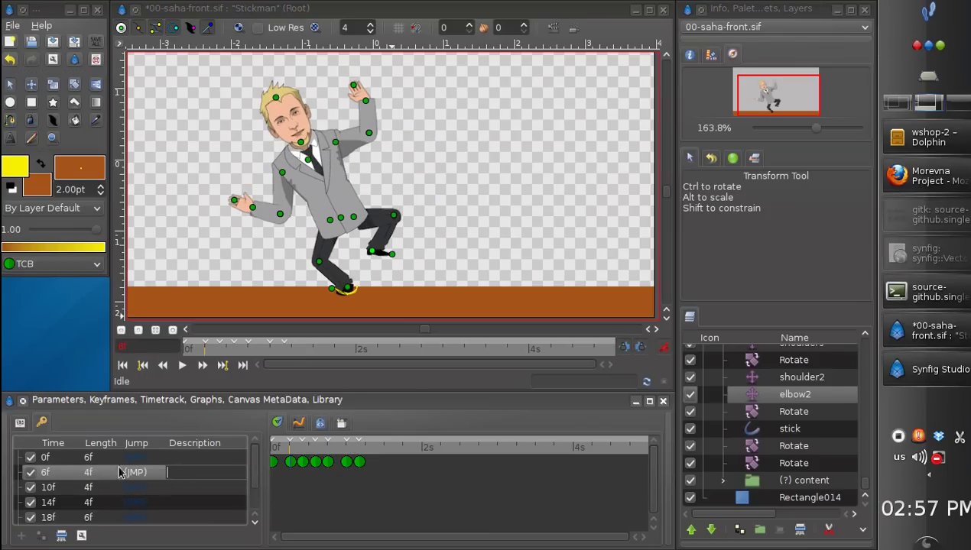
left_click(195, 471)
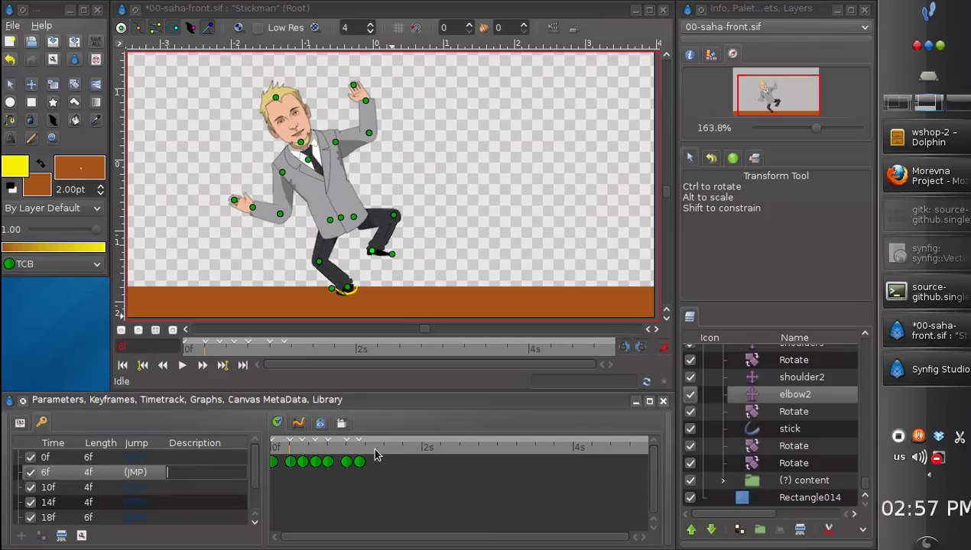
left_click(373, 451)
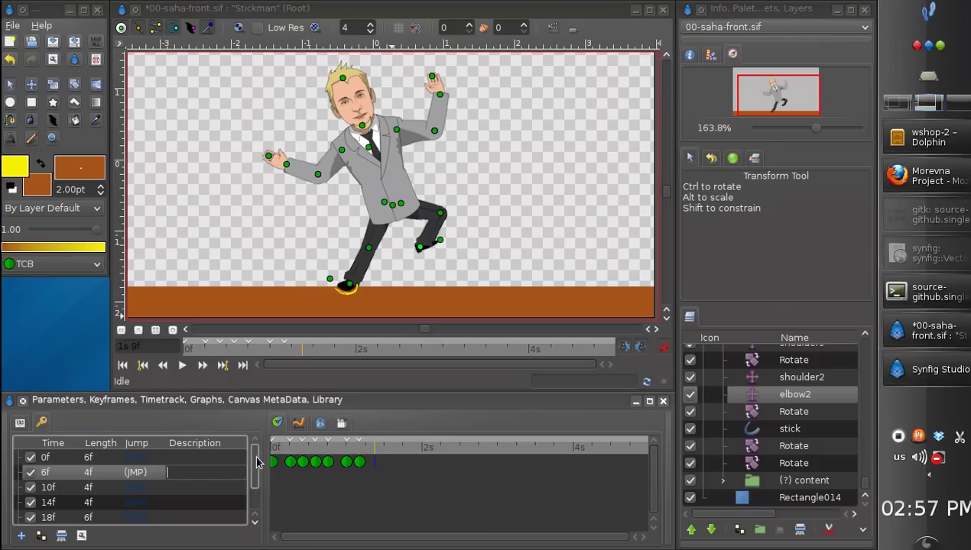
left_click(42, 538)
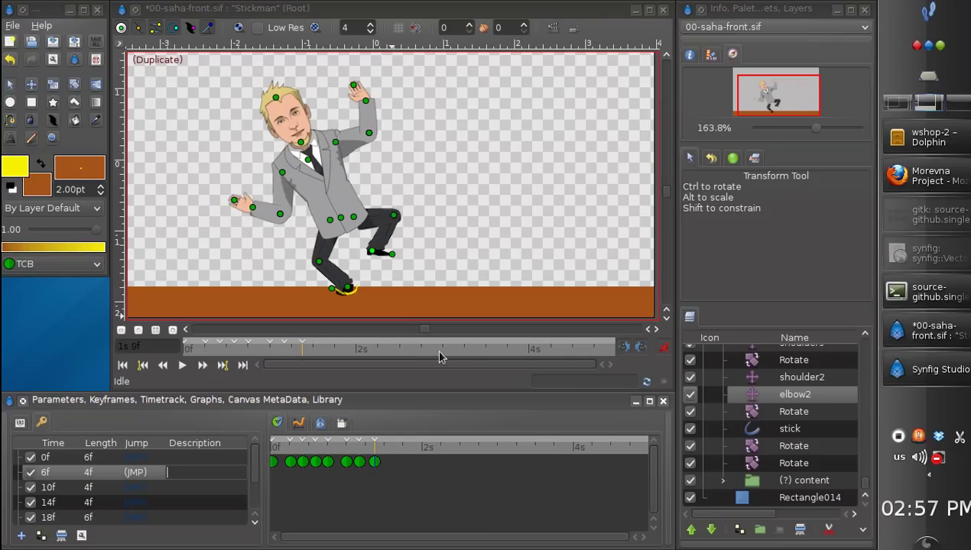
Step: Review the character's pose at each keyframe in order, from 0f through 1s 9f
left_click(573, 29)
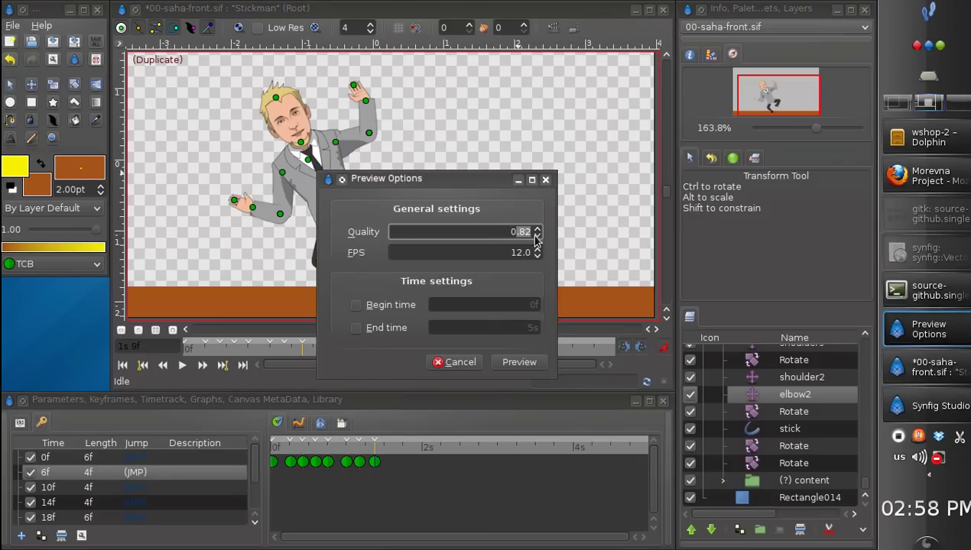
left_click(455, 362)
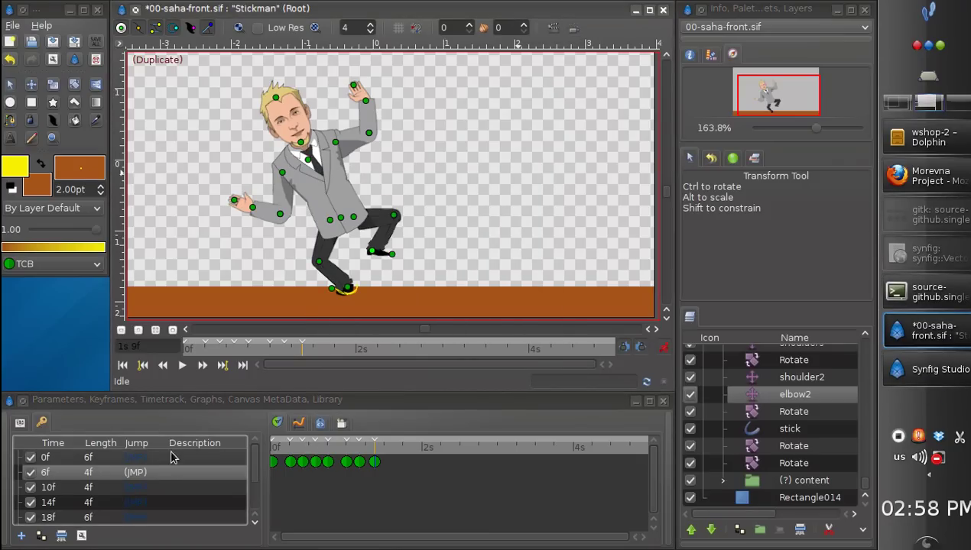
double_click(136, 457)
double_click(140, 473)
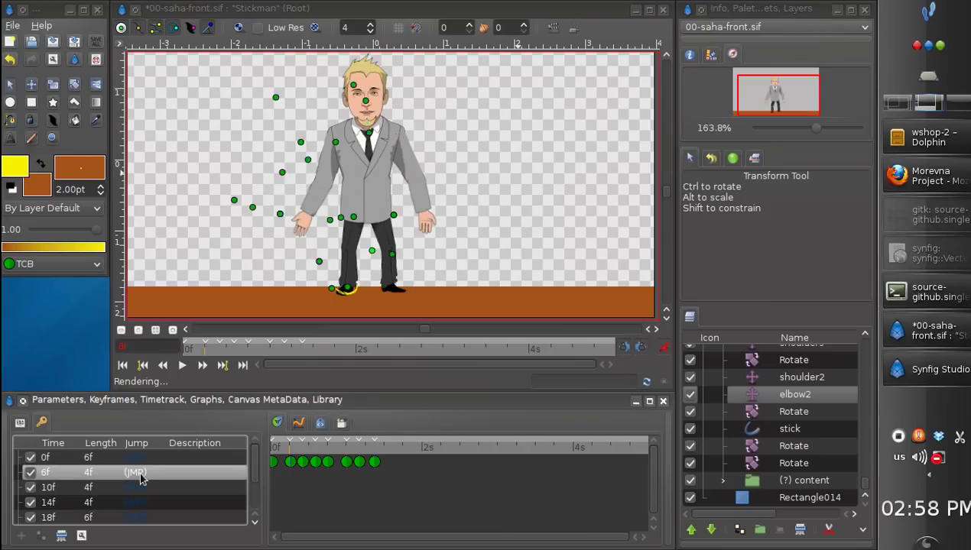
double_click(139, 489)
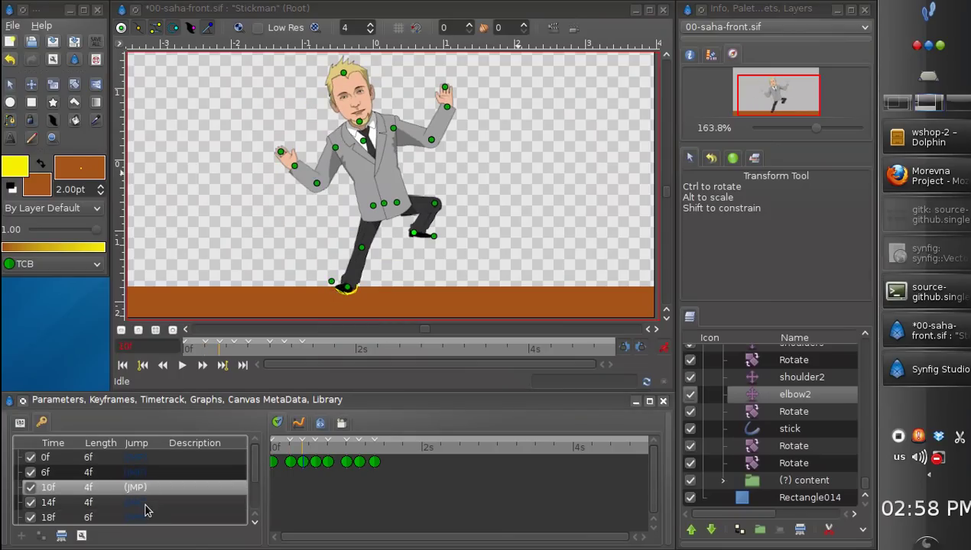
double_click(142, 503)
double_click(140, 517)
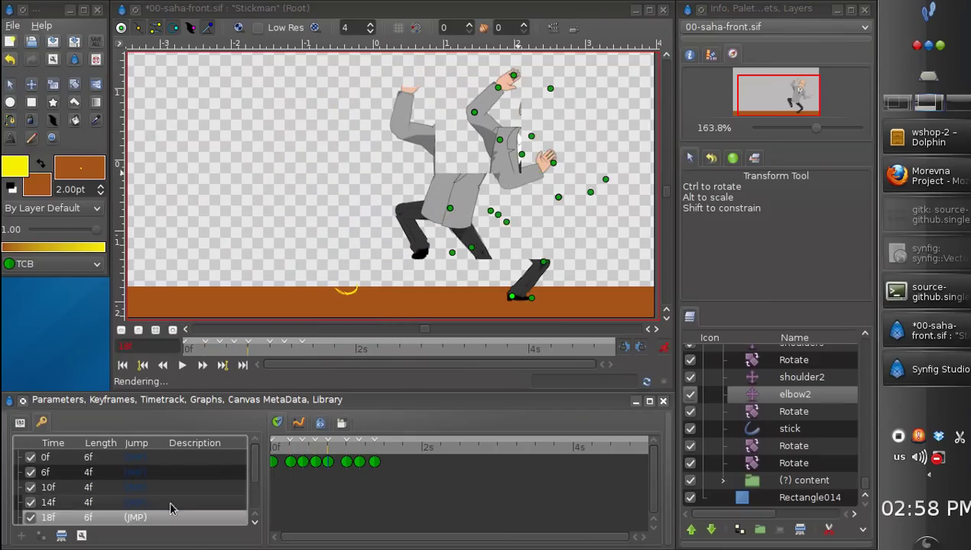
scroll(255, 485, "down", 1)
left_click_drag(254, 486, 254, 500)
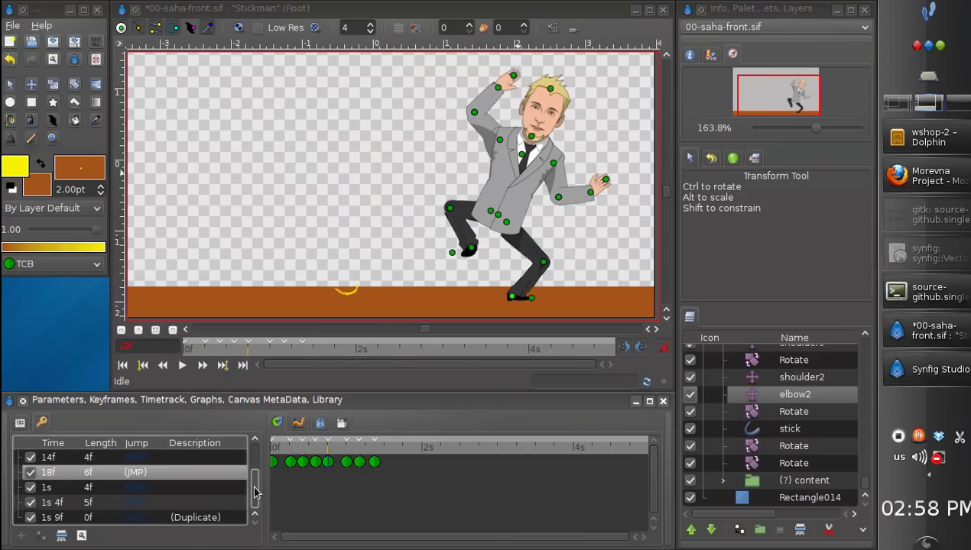
double_click(142, 489)
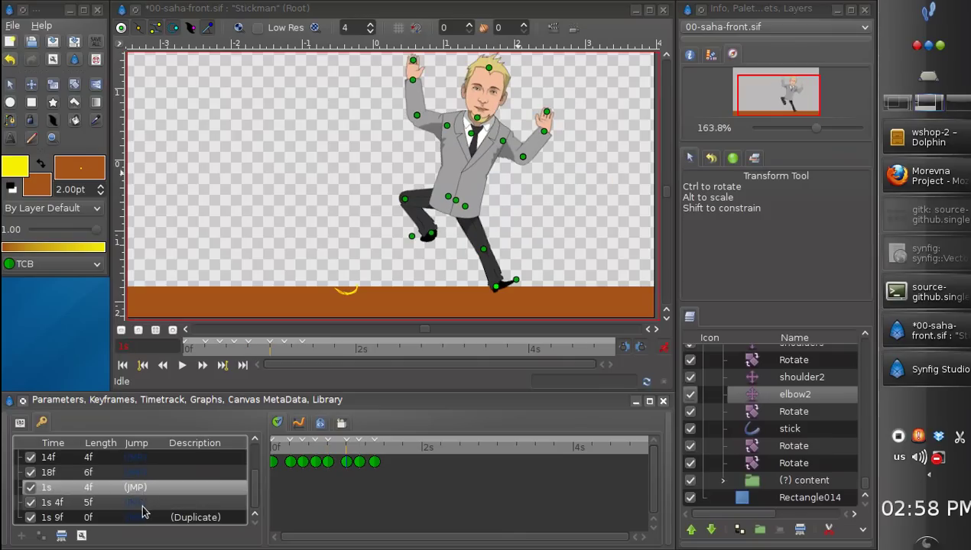
double_click(141, 505)
double_click(142, 520)
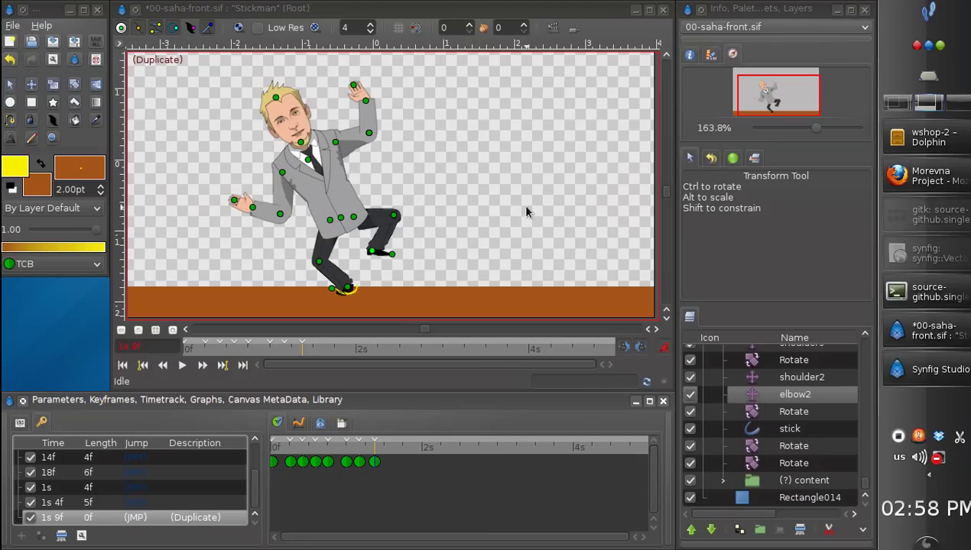
Step: Generate a preview of the whole animation with quality 1 at 12 FPS
left_click(574, 31)
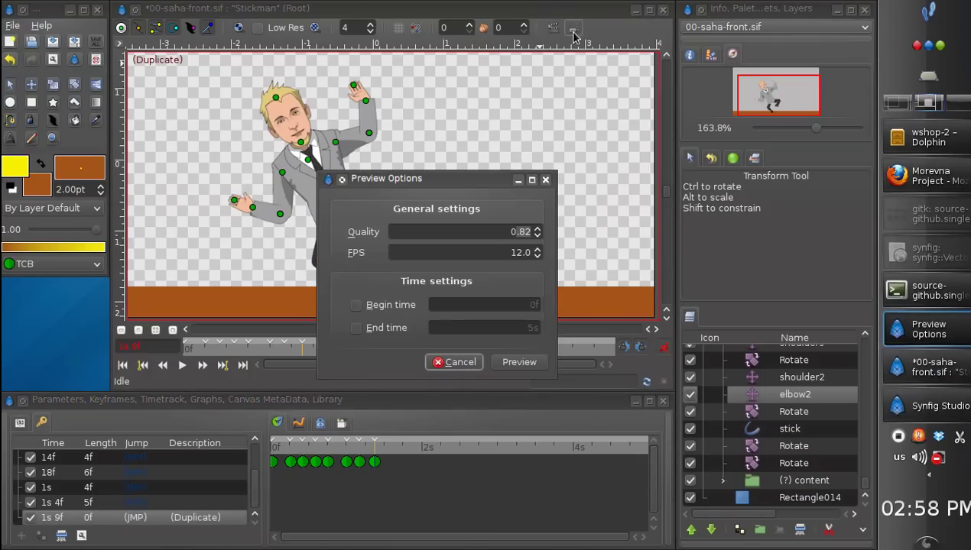
double_click(502, 233)
type("1")
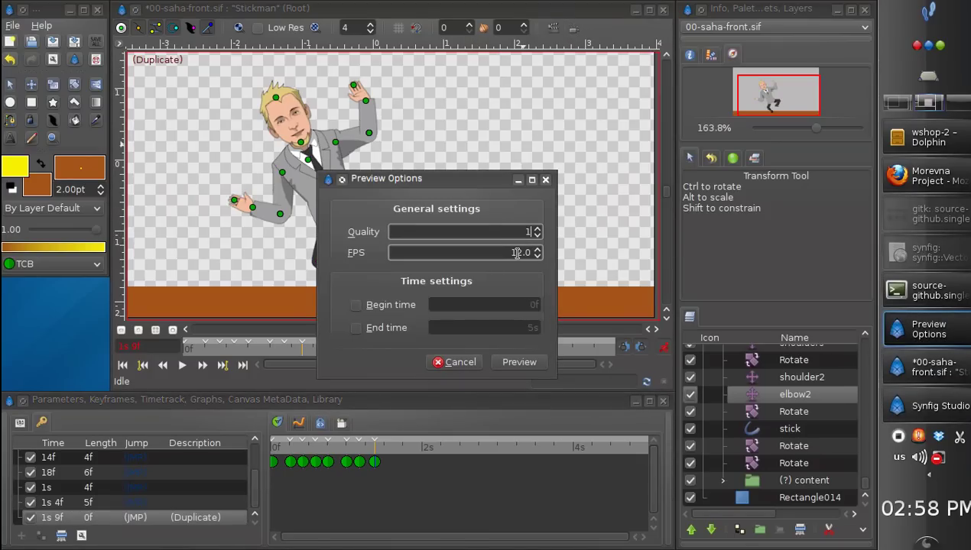
left_click(516, 252)
left_click(505, 362)
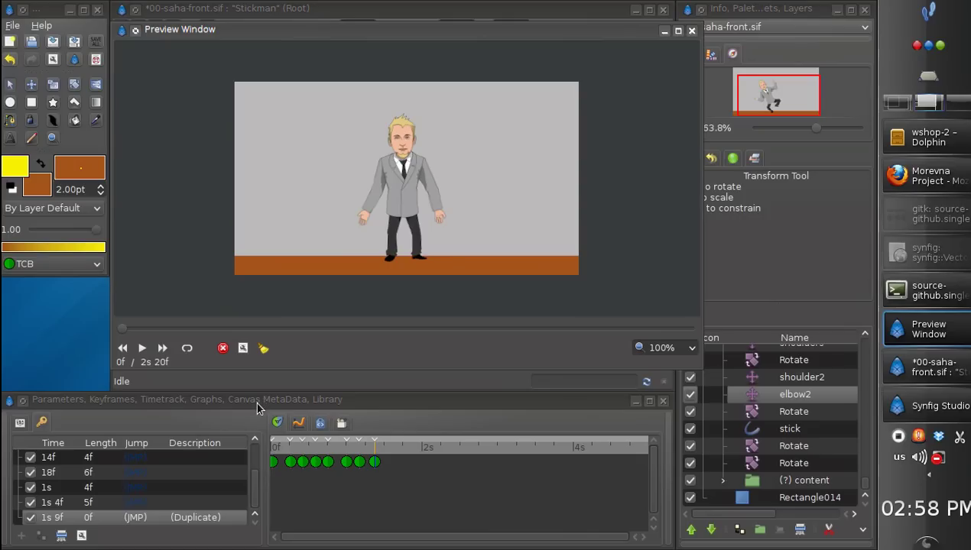
Step: Play the preview, replay it from the start, and close the preview window
left_click(142, 348)
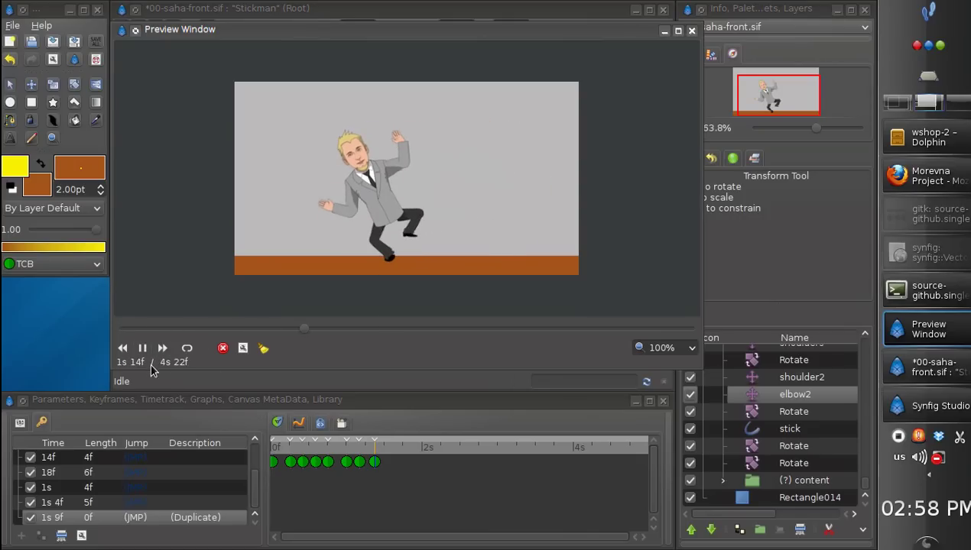
left_click_drag(413, 330, 144, 327)
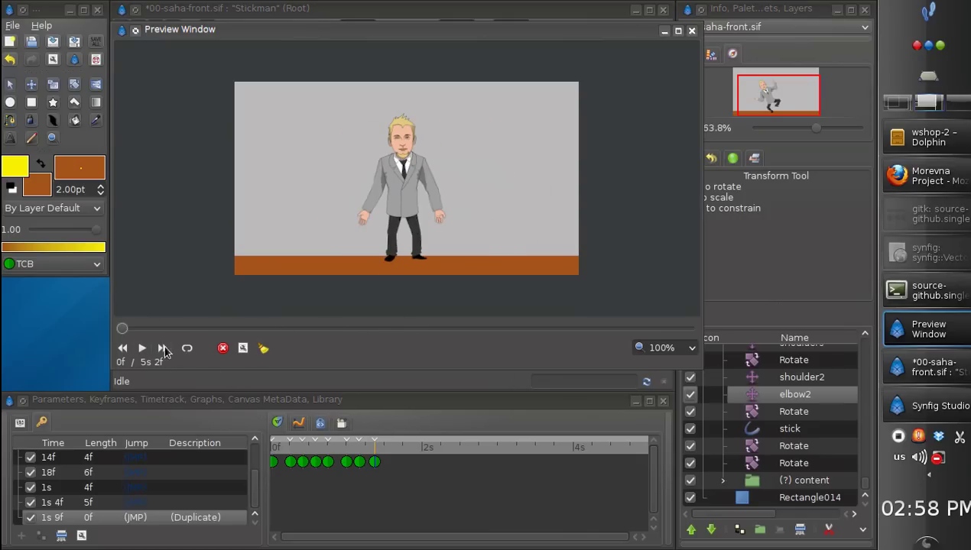
left_click(142, 348)
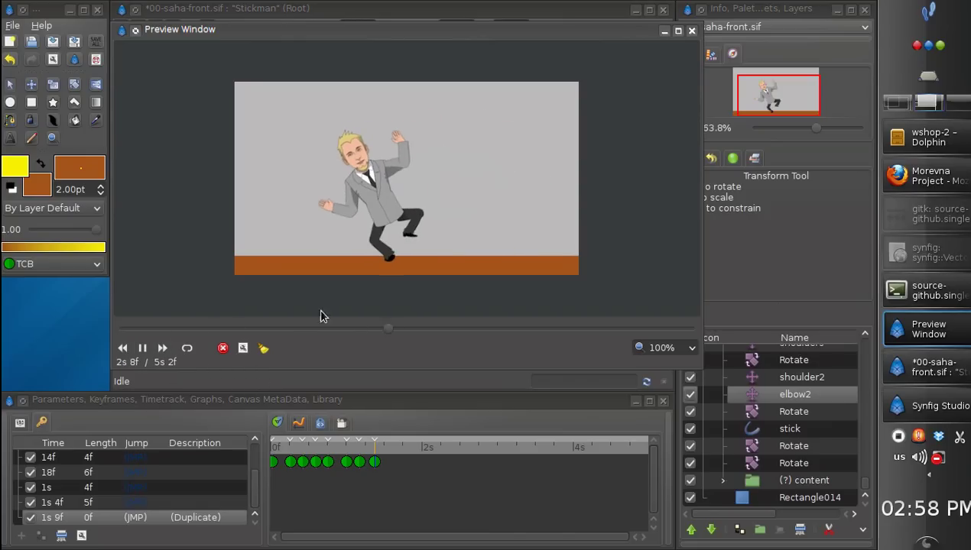
left_click(692, 31)
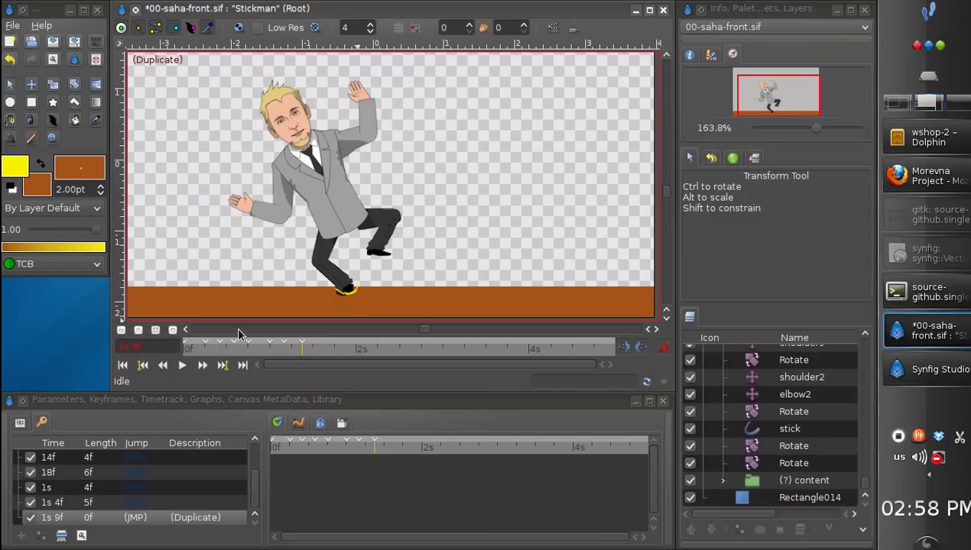
Step: Generate a preview limited to the range from 6f to 1s 8f, play it, and close the preview window
left_click(203, 348)
left_click(303, 352)
key("ctrl+p")
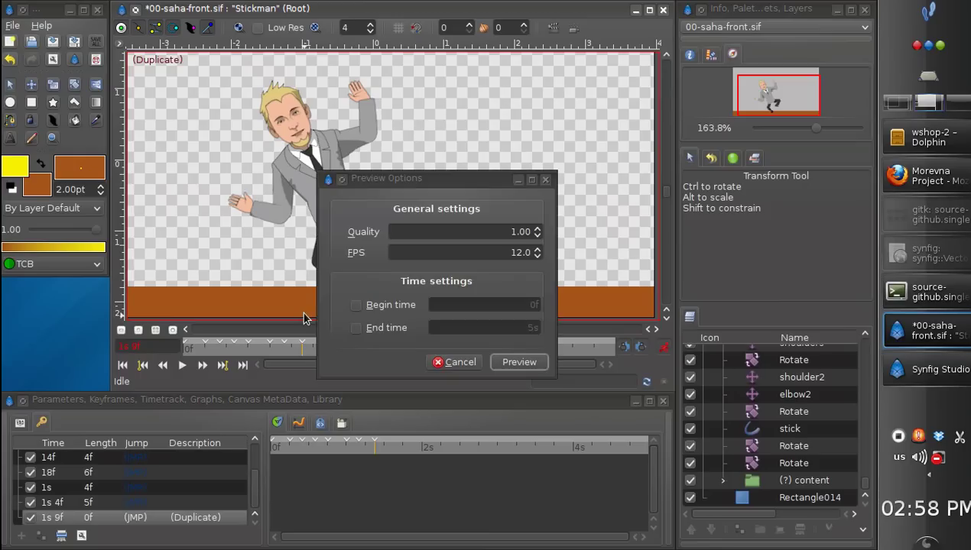
left_click(396, 332)
key("alt+b")
left_click(500, 309)
type("6")
double_click(540, 328)
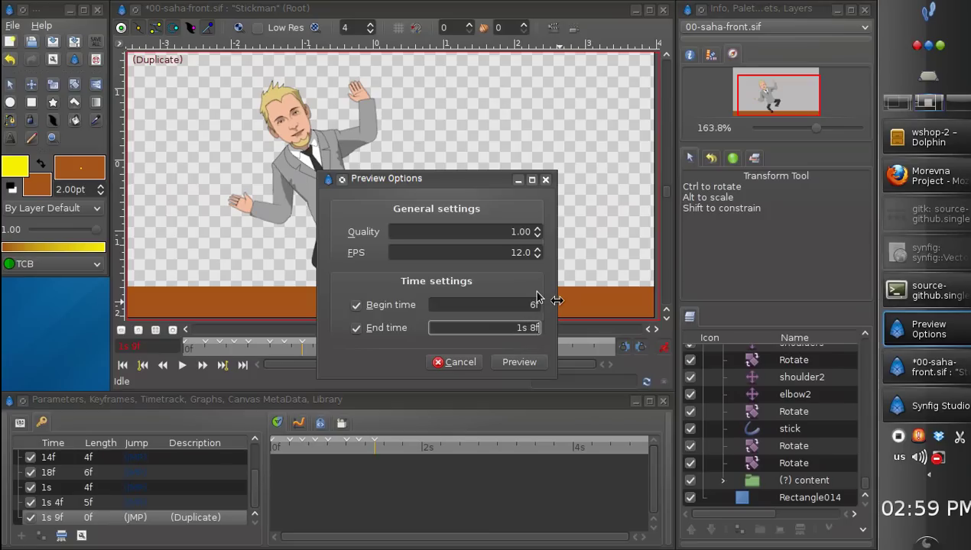
left_click(518, 362)
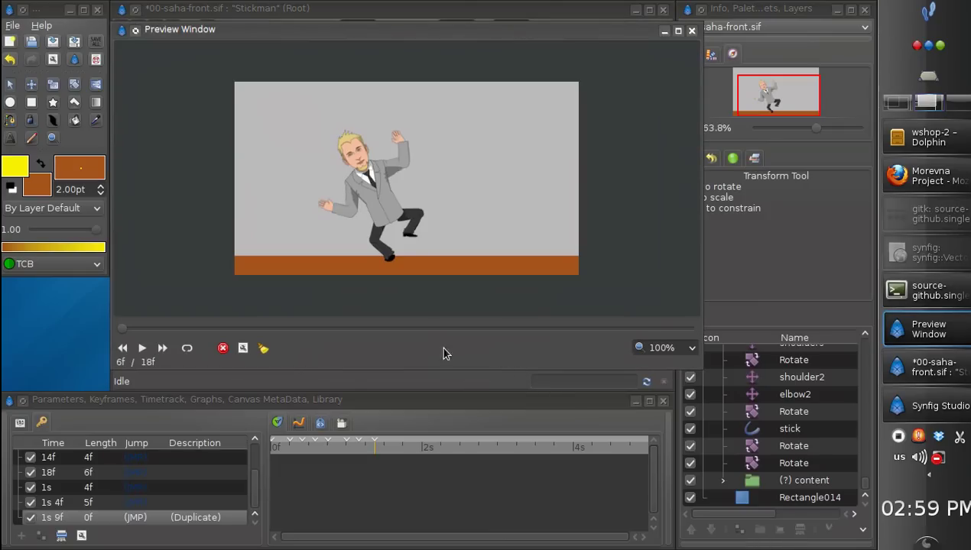
left_click(143, 348)
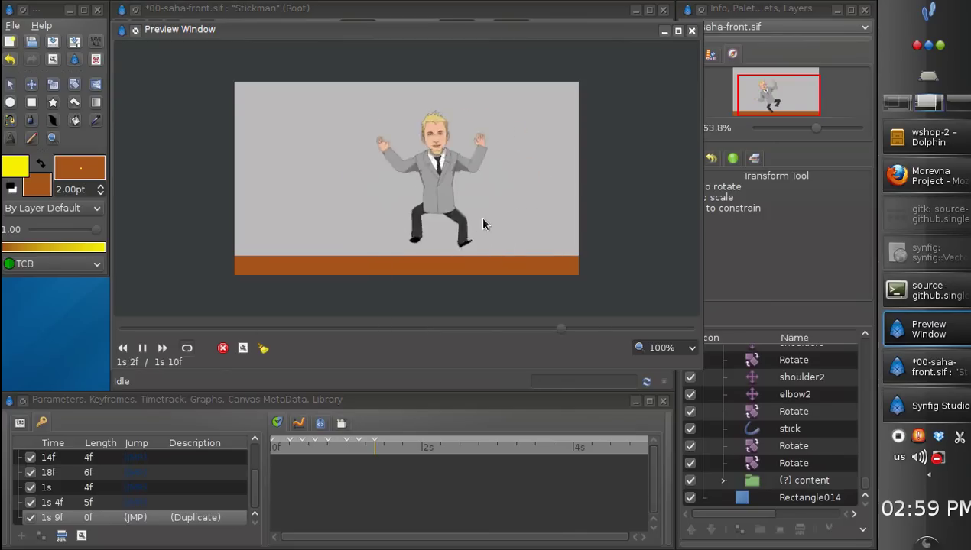
left_click(691, 30)
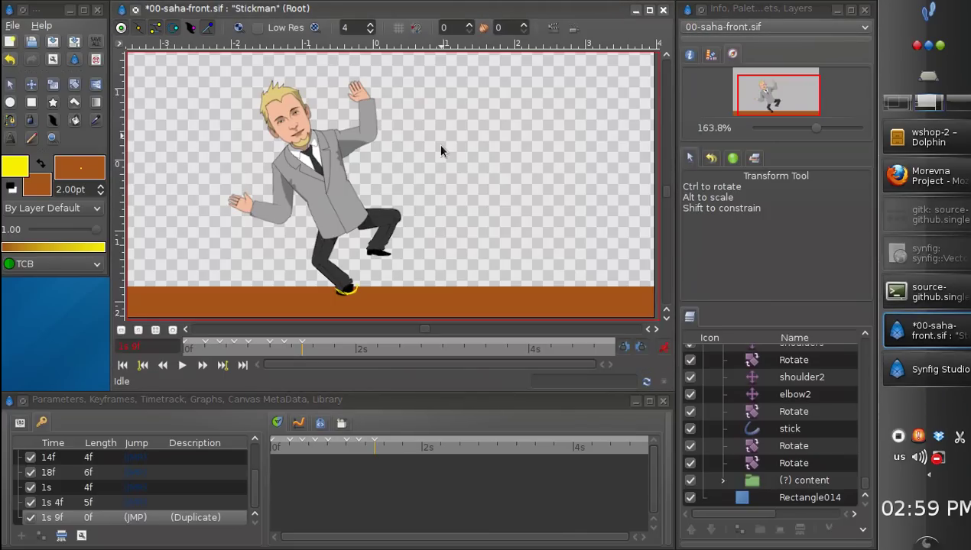
Step: Save the dancing animation file and close it
key("ctrl+s")
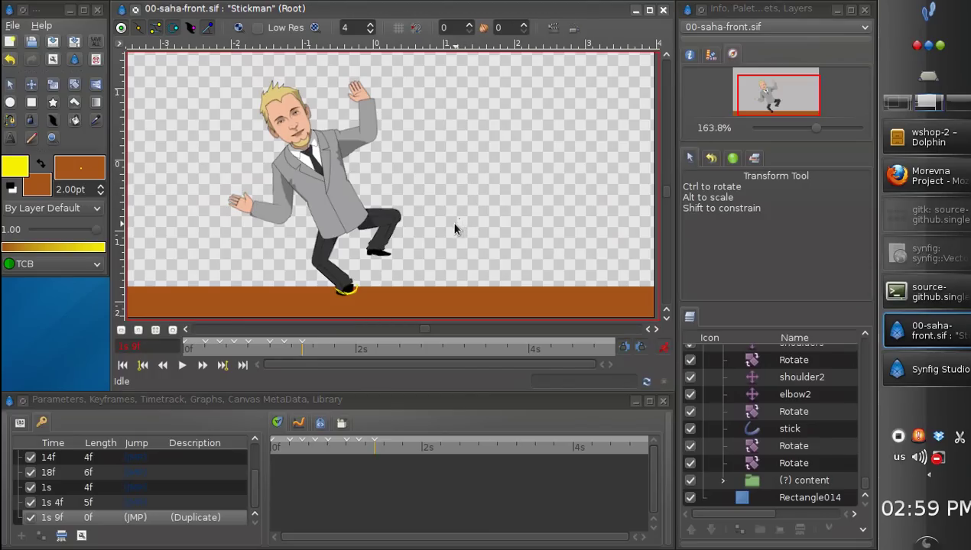
left_click(662, 12)
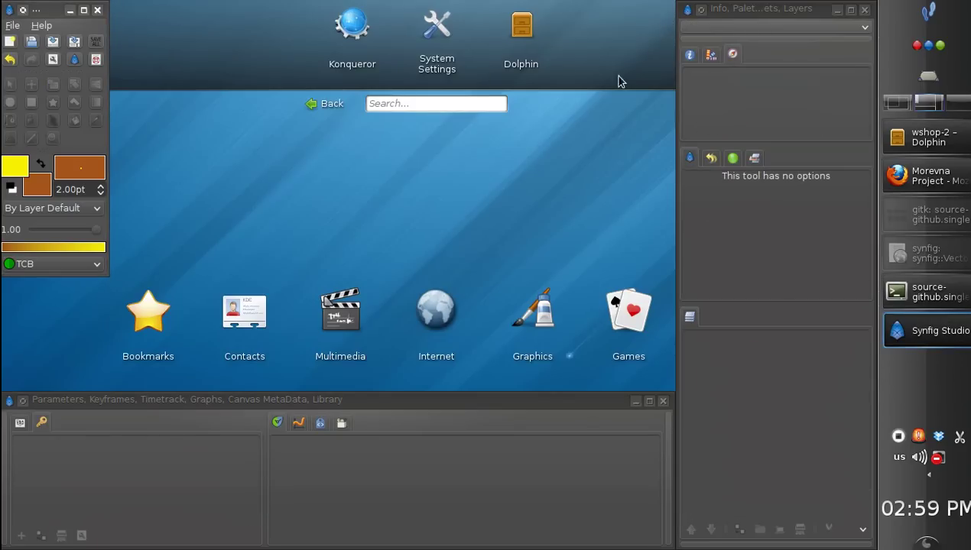
Step: Switch to Dolphin and permanently delete 00-saha-front.pgo and 00-saha-front.sif from the 020-lipsync folder
left_click(908, 138)
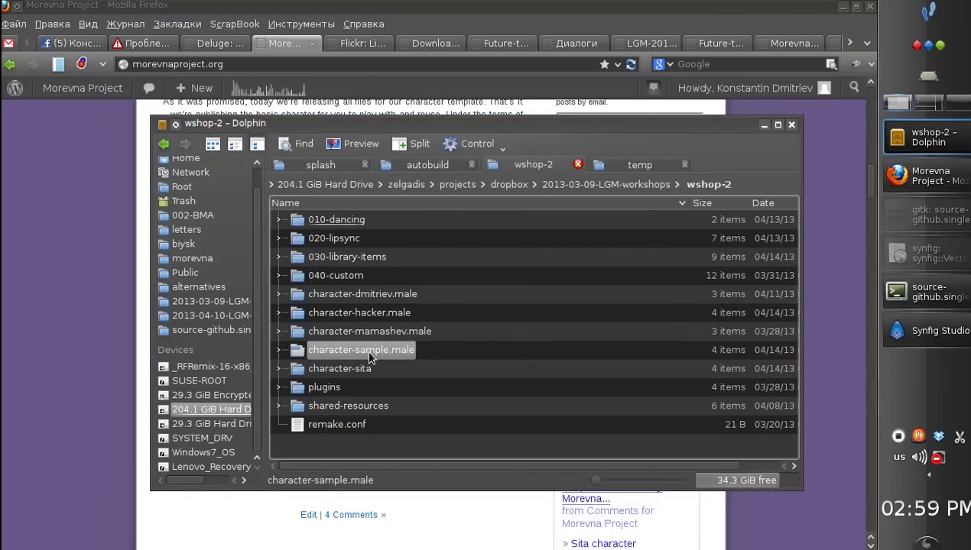
left_click(346, 243)
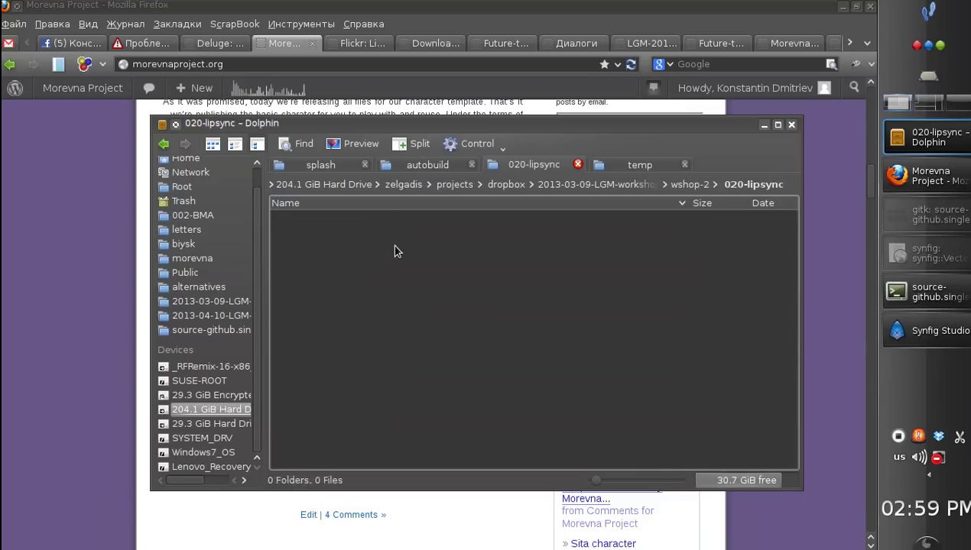
left_click_drag(405, 245, 401, 206)
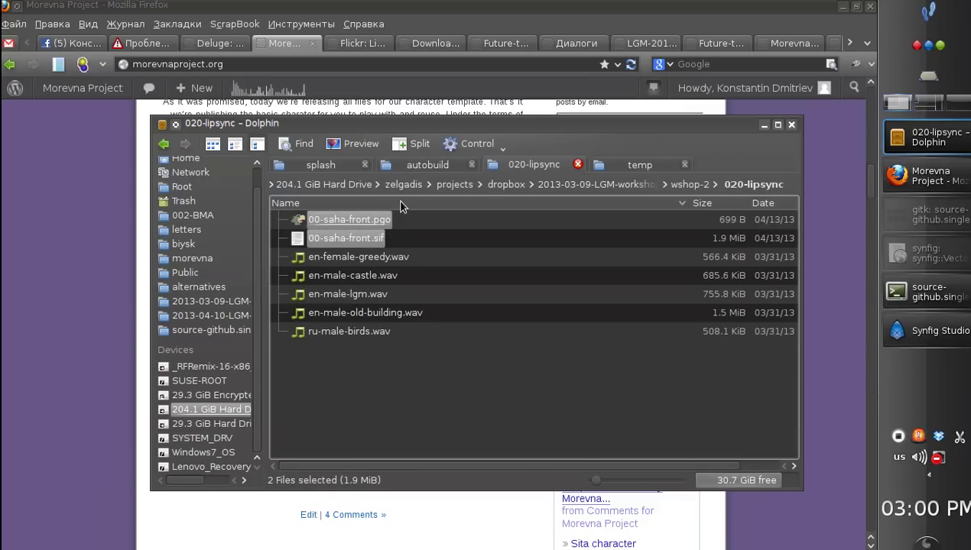
key("shift+Delete")
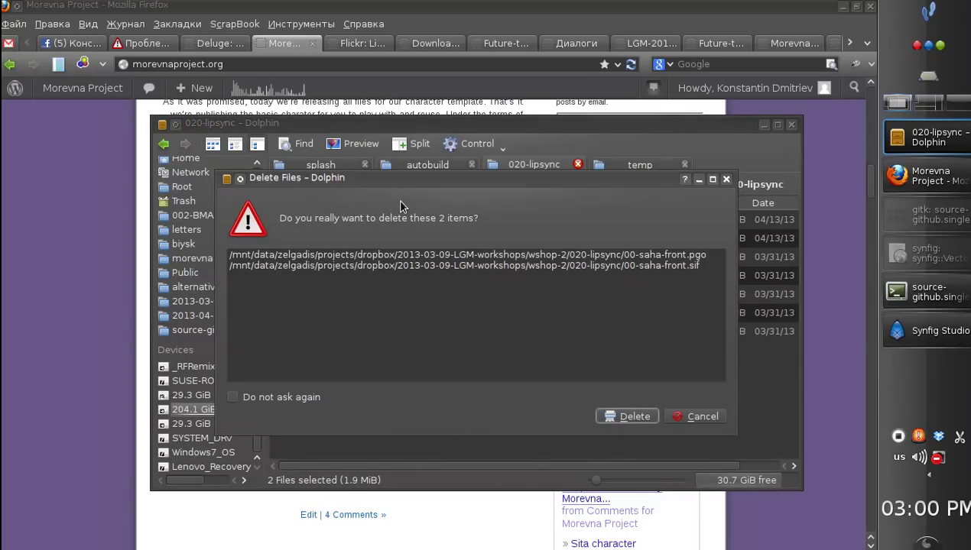
left_click(619, 419)
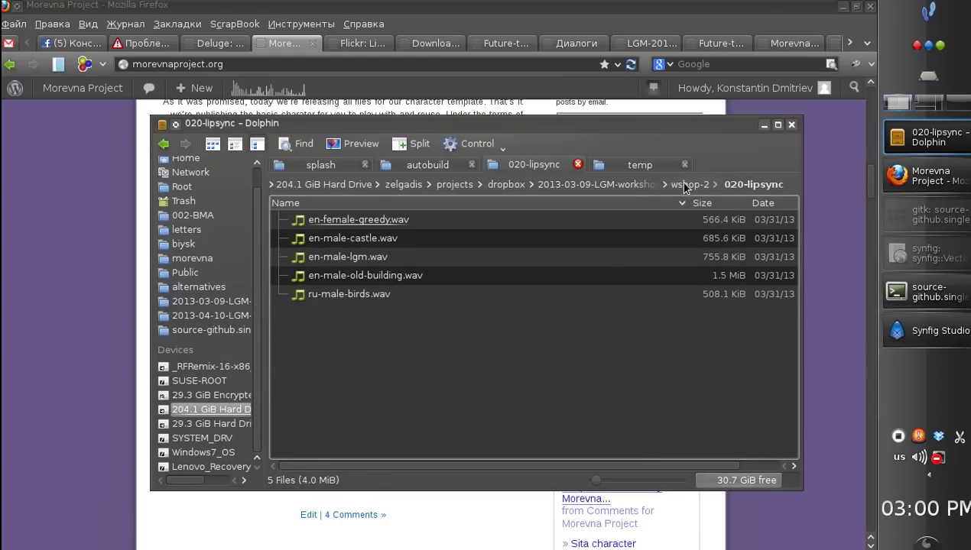
Step: Open 00-saha-front.sif from the character-sample.male folder in wshop-2
left_click(681, 185)
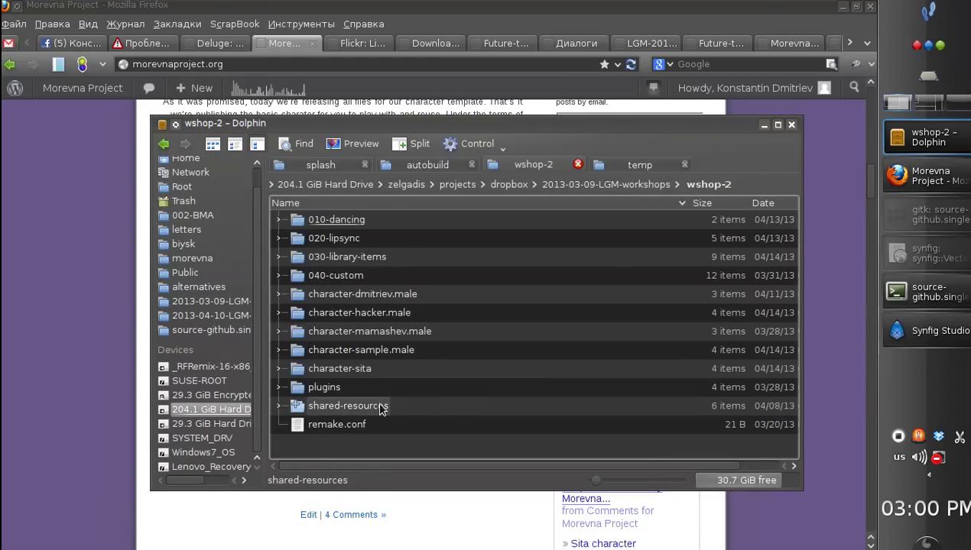
left_click(388, 350)
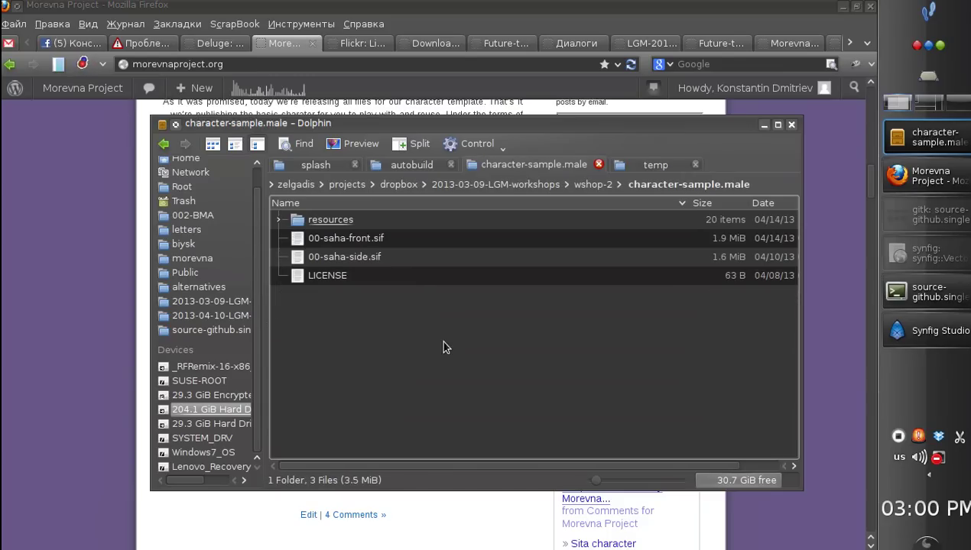
left_click(371, 242)
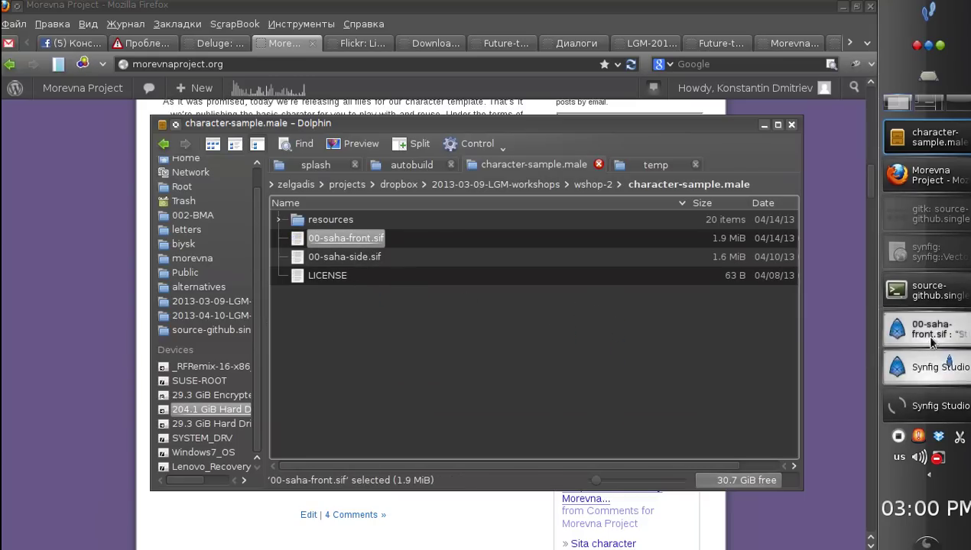
Step: Switch to the opened 00-saha-front.sif in Synfig Studio, widen its canvas window and select the (stk) group
left_click(890, 327)
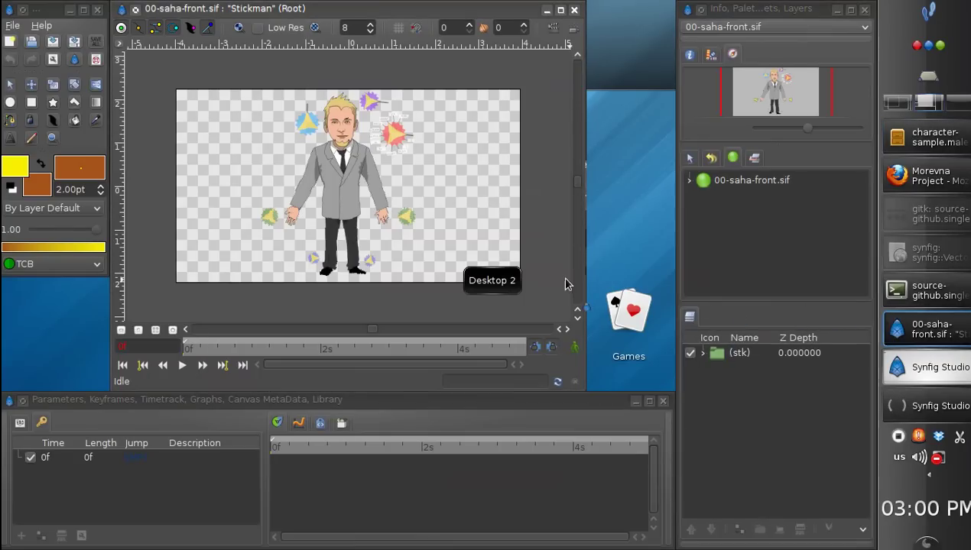
left_click_drag(586, 288, 671, 283)
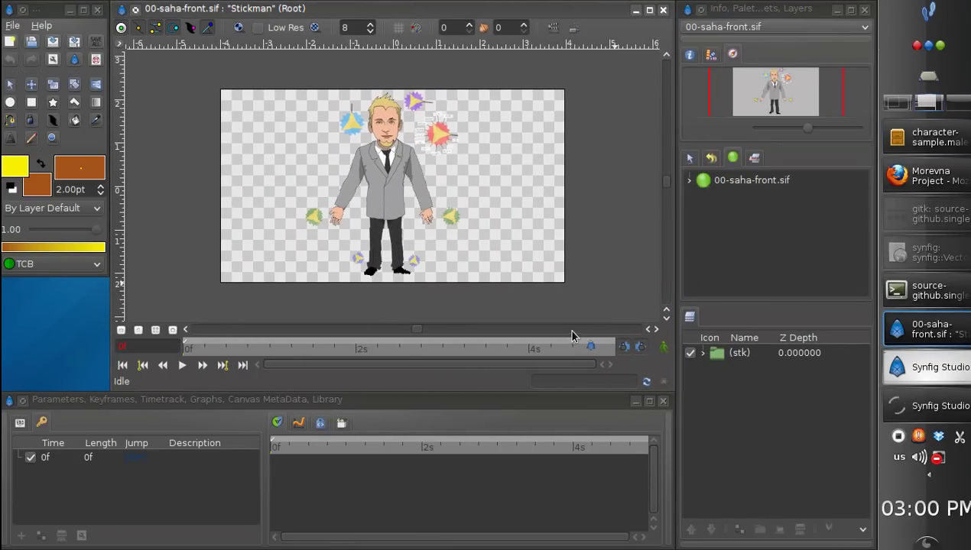
left_click(718, 356)
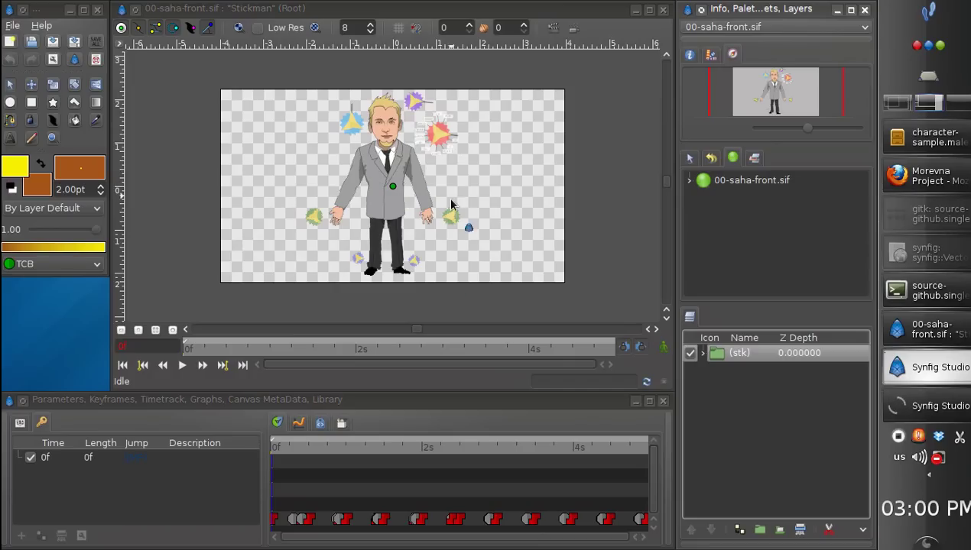
Step: Save the character file as 00-saha-front.sif in the 020-lipsync folder of wshop-2
left_click(120, 46)
mouse_move(156, 65)
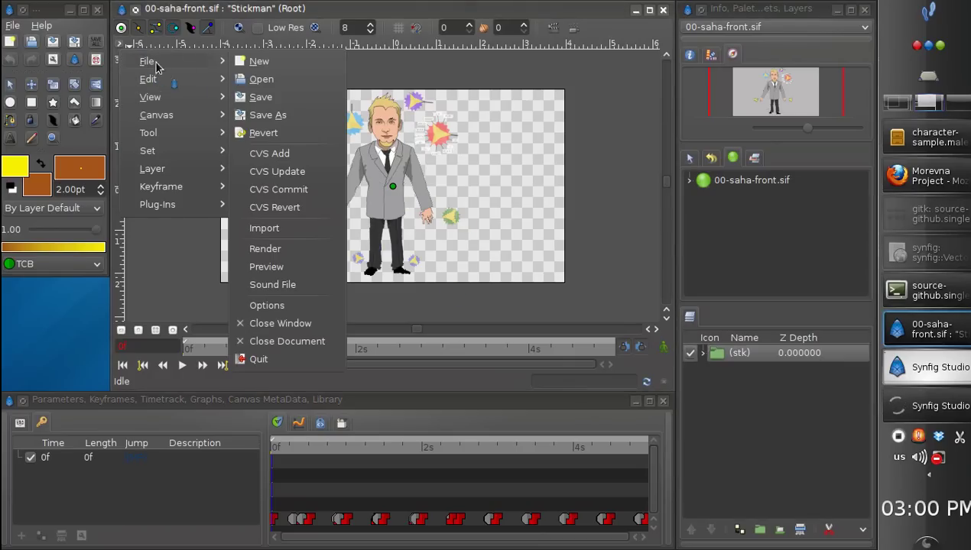
left_click(306, 124)
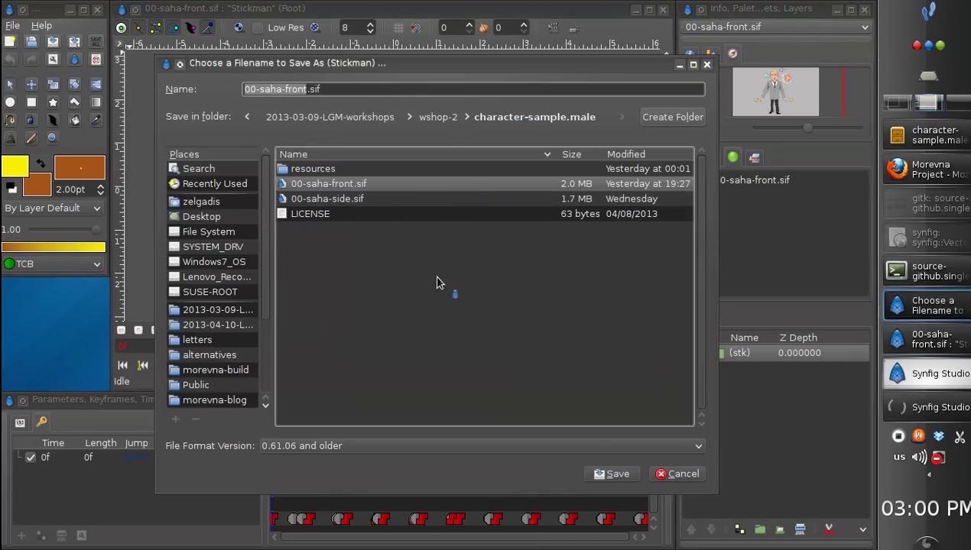
left_click(440, 119)
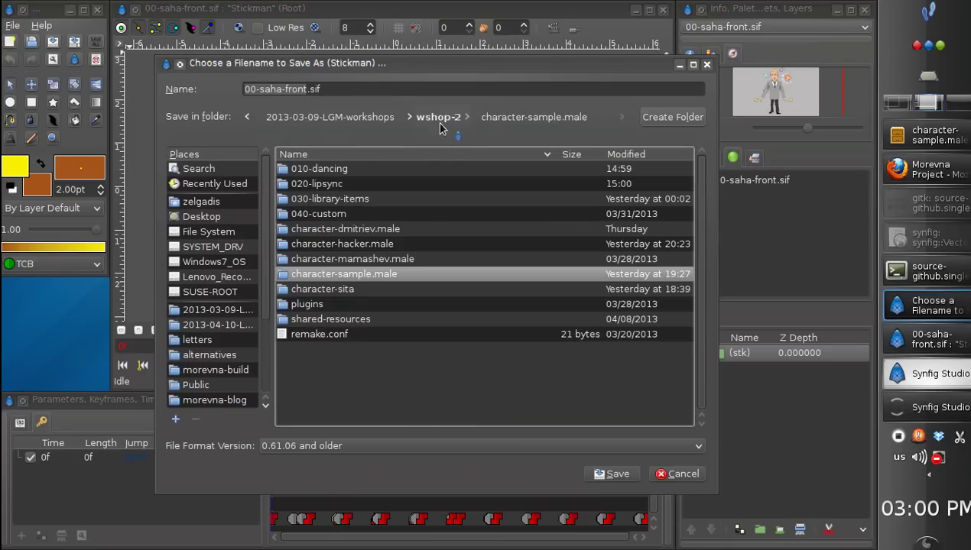
left_click(334, 185)
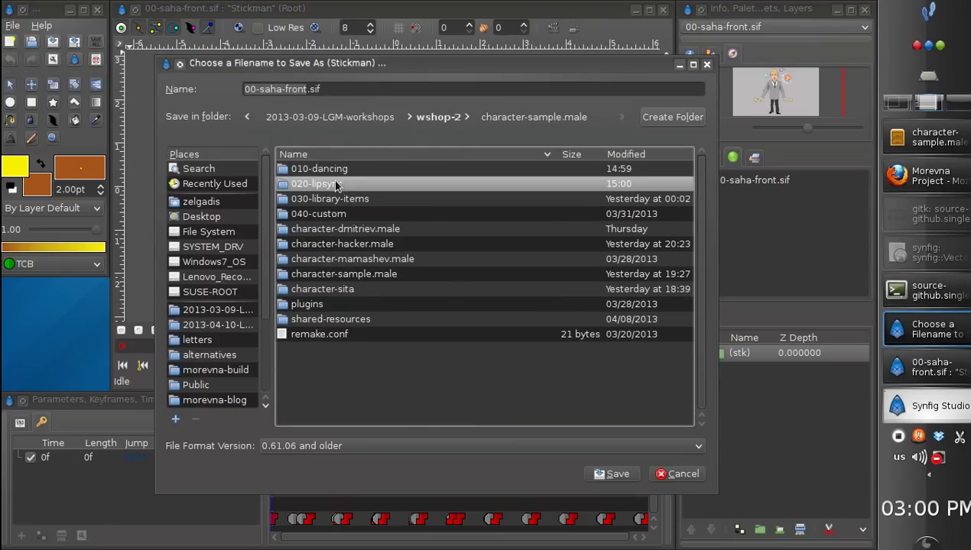
double_click(325, 187)
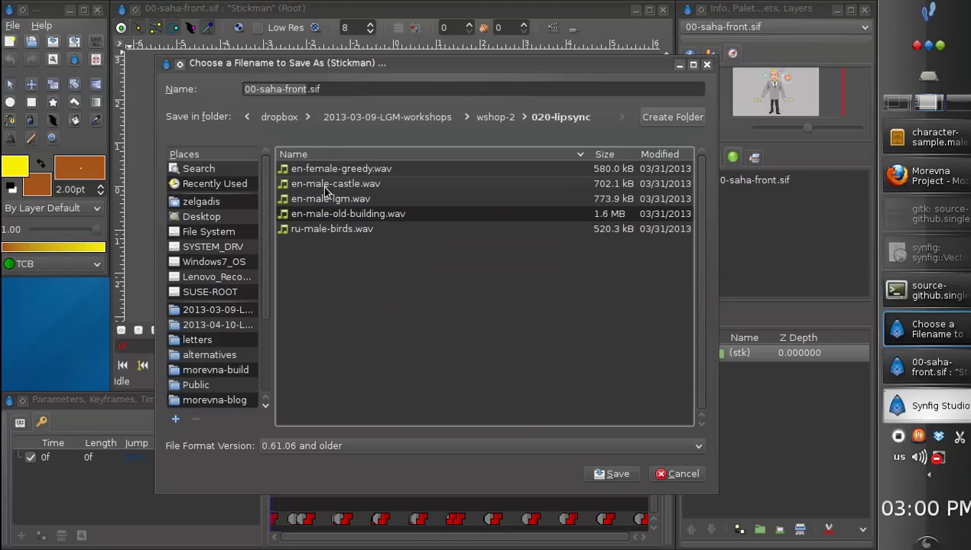
left_click(607, 472)
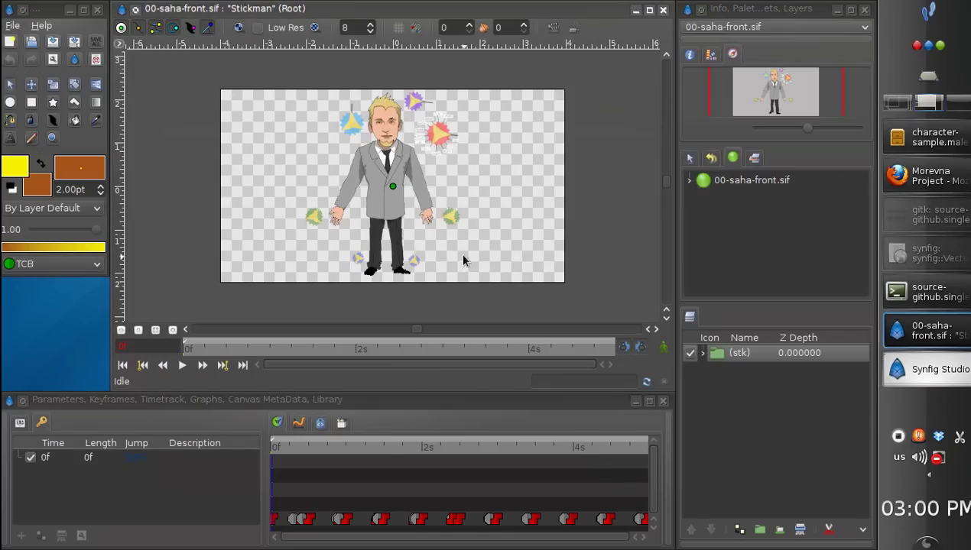
left_click(461, 260)
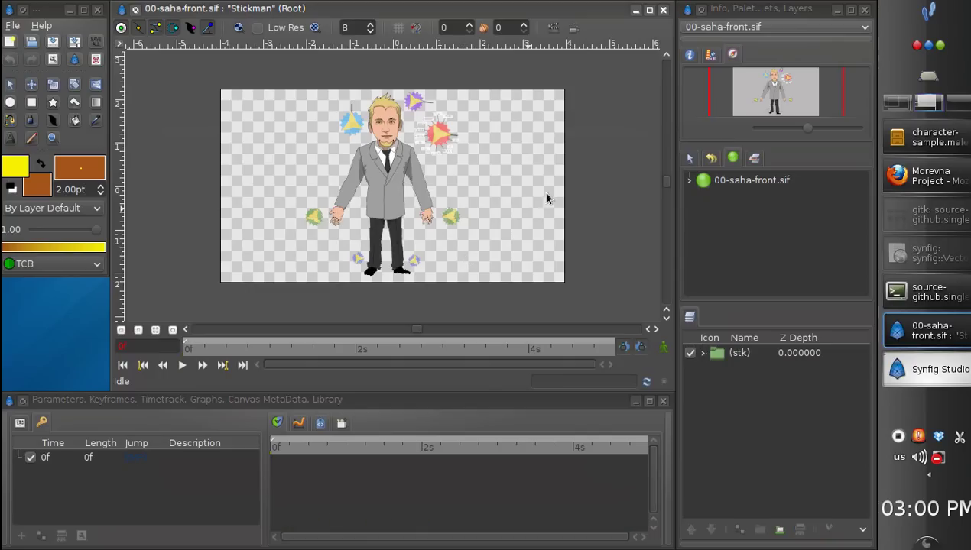
Step: Set the Zoom of the (stk) group to 0.5 and move the character down until the head and shoulders are framed
left_click(719, 356)
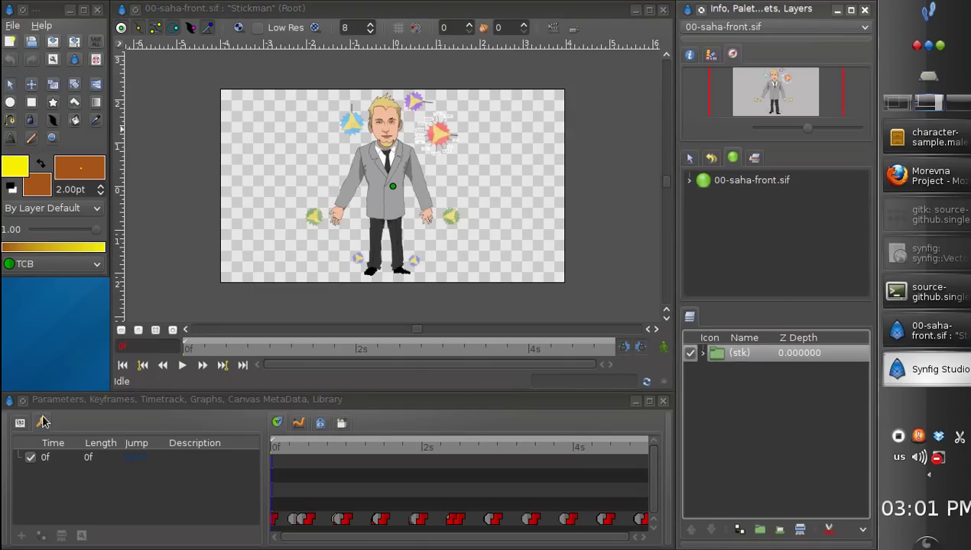
left_click(20, 422)
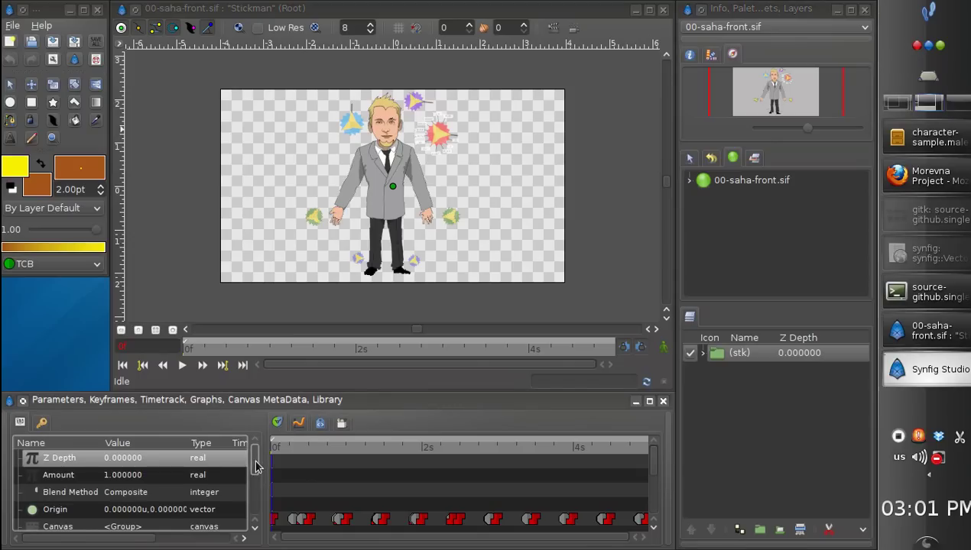
scroll(256, 467, "down", 3)
left_click(149, 490)
type("0")
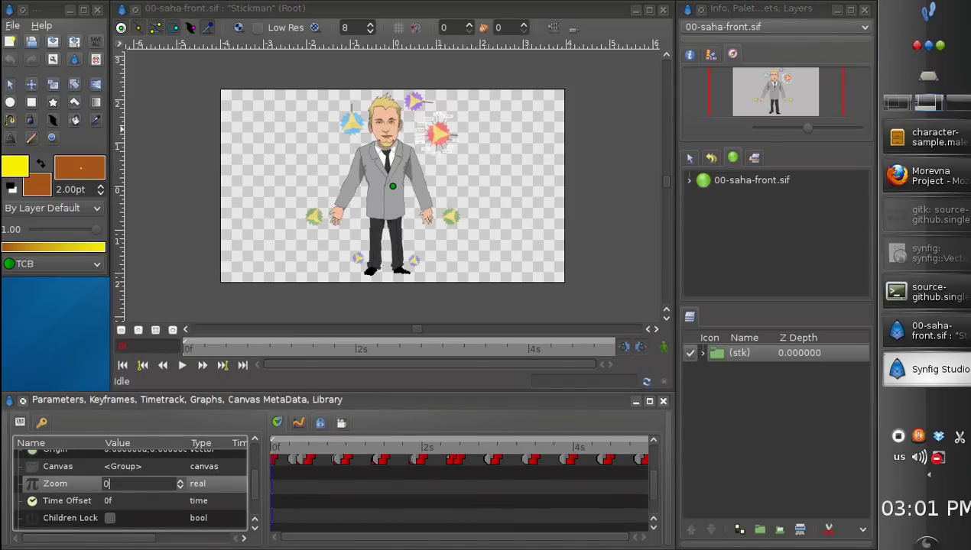
type(".5")
key("Return")
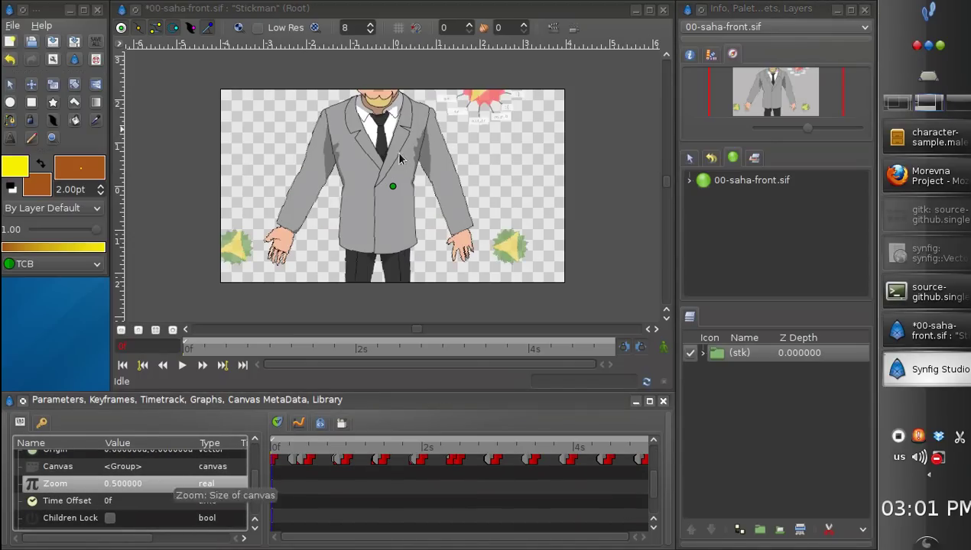
left_click_drag(396, 279, 398, 292)
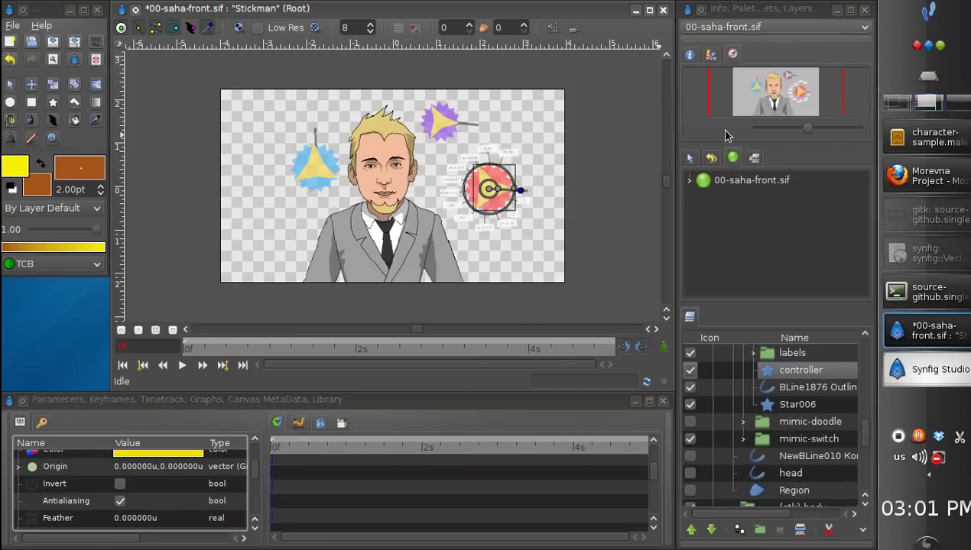
Step: Set the canvas display quality to 4
left_click_drag(807, 130, 812, 129)
left_click(782, 107)
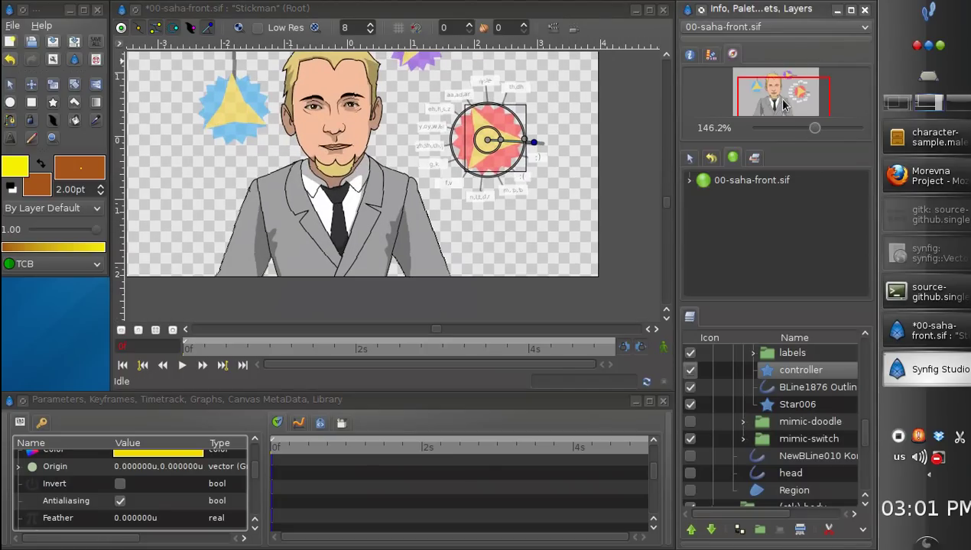
left_click(370, 31)
left_click(370, 30)
left_click(370, 31)
left_click(370, 31)
left_click(370, 31)
left_click(370, 31)
left_click(370, 25)
left_click(370, 25)
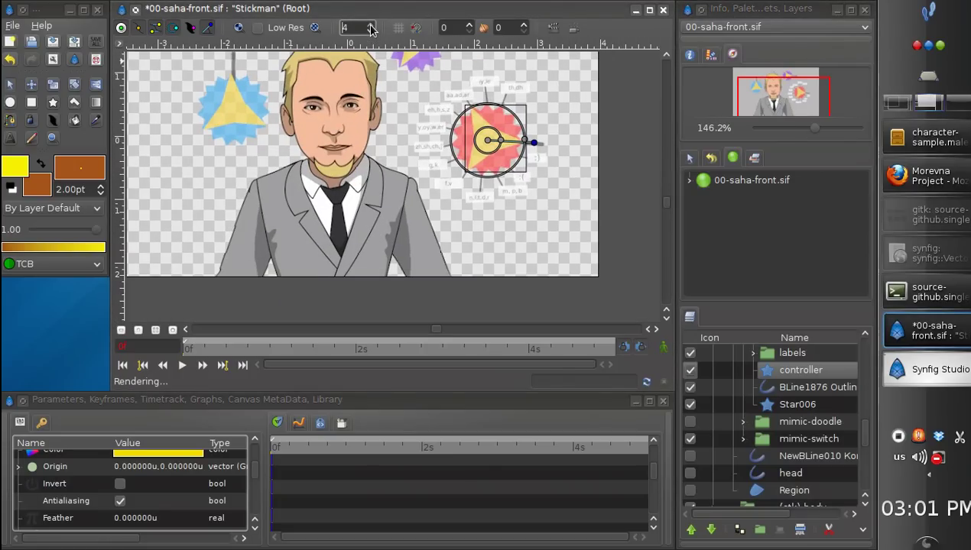
left_click_drag(788, 110, 782, 103)
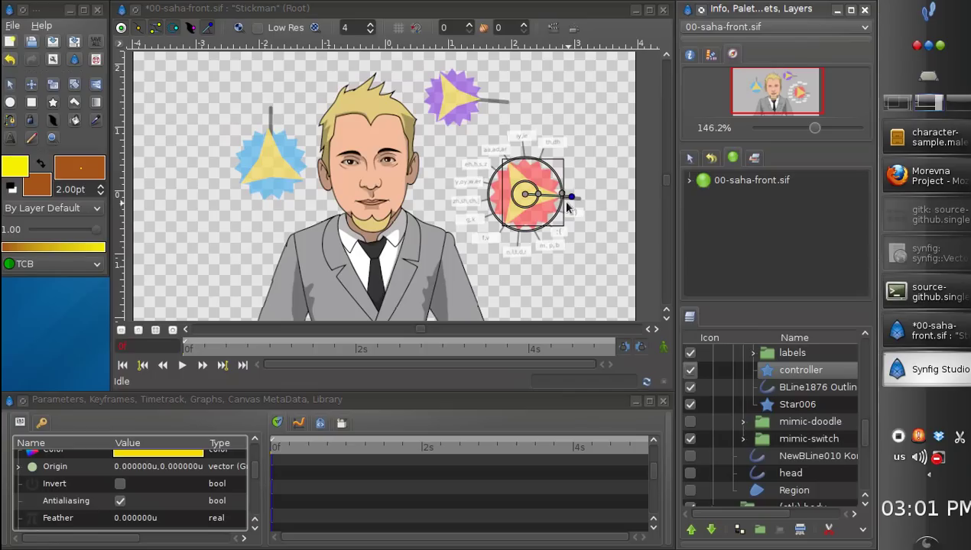
Step: Reset the outline and fill colours to the default black and white, and clear the layer selection
left_click(13, 190)
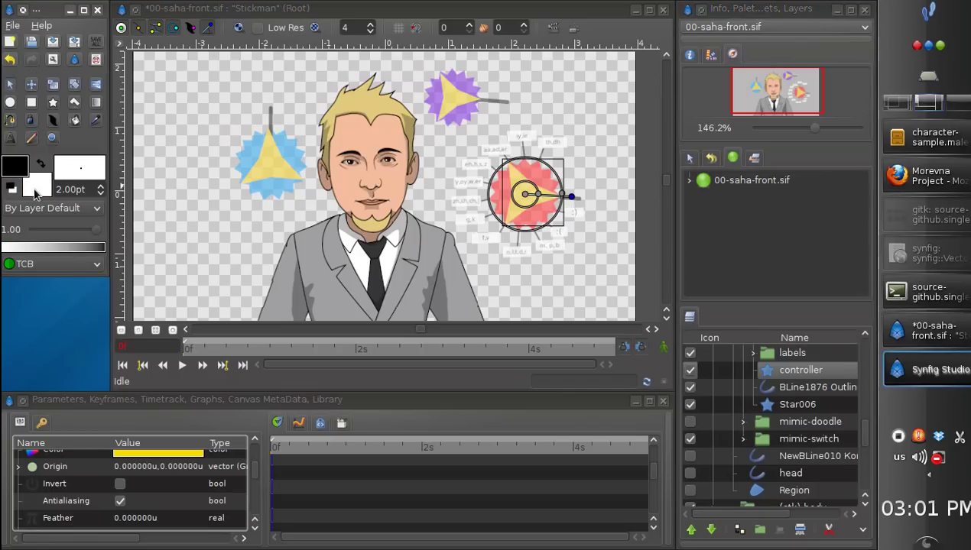
left_click(578, 252)
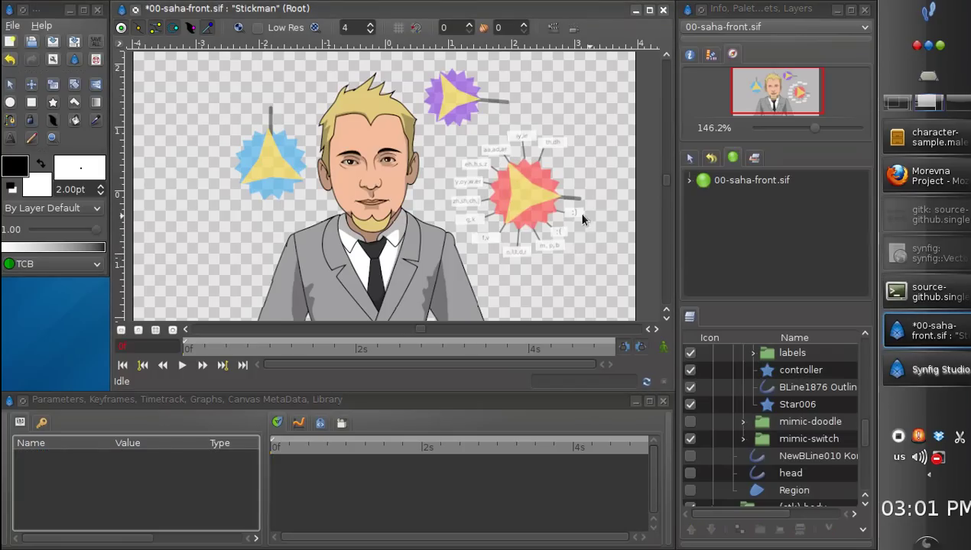
left_click_drag(419, 334, 410, 333)
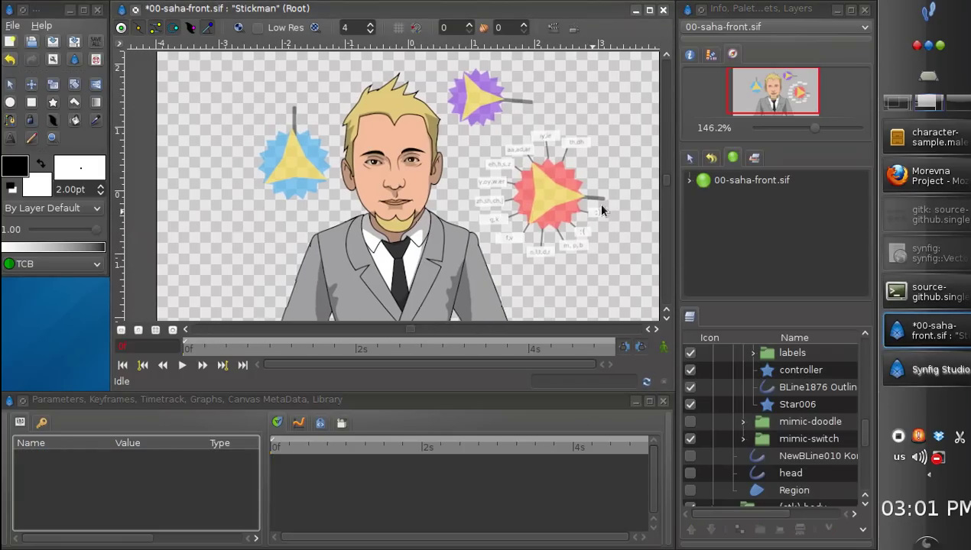
left_click_drag(665, 183, 665, 187)
Step: Turn on animate editing mode for the red mouth controller and set the default interpolation to Clamped
left_click(551, 194)
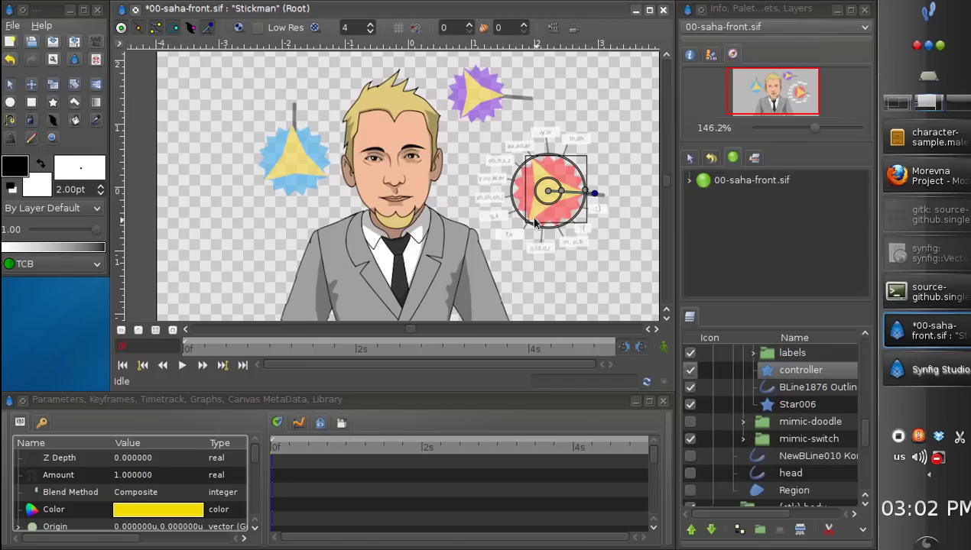
left_click(663, 348)
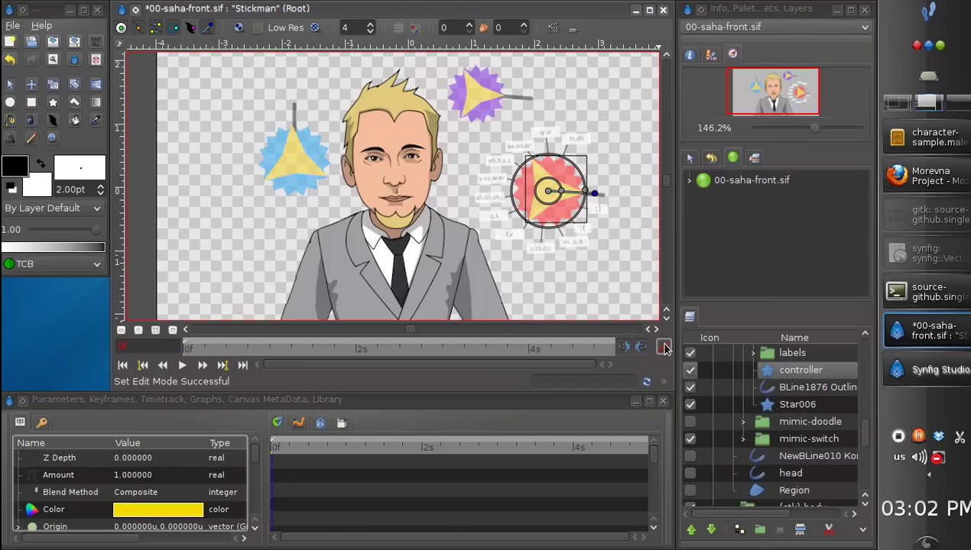
left_click_drag(815, 127, 820, 127)
left_click_drag(774, 96, 788, 92)
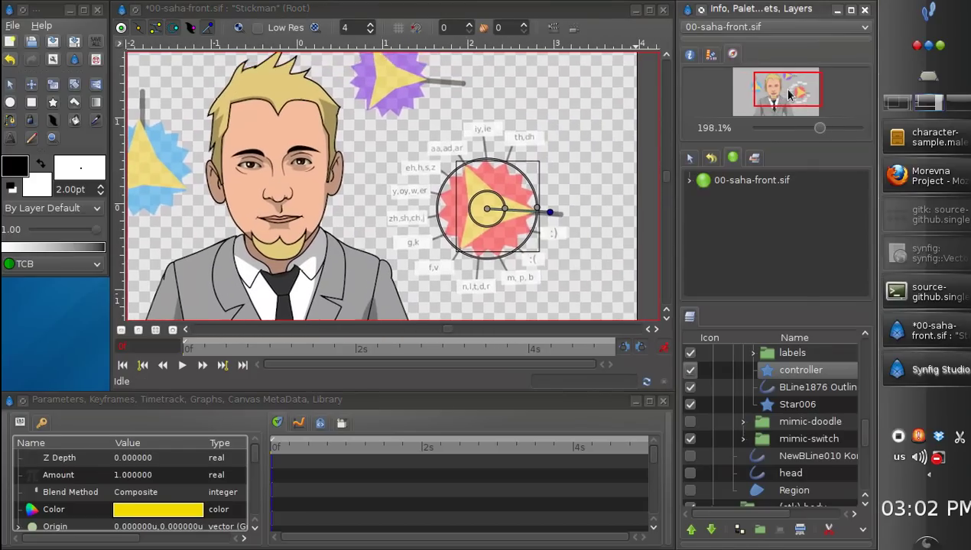
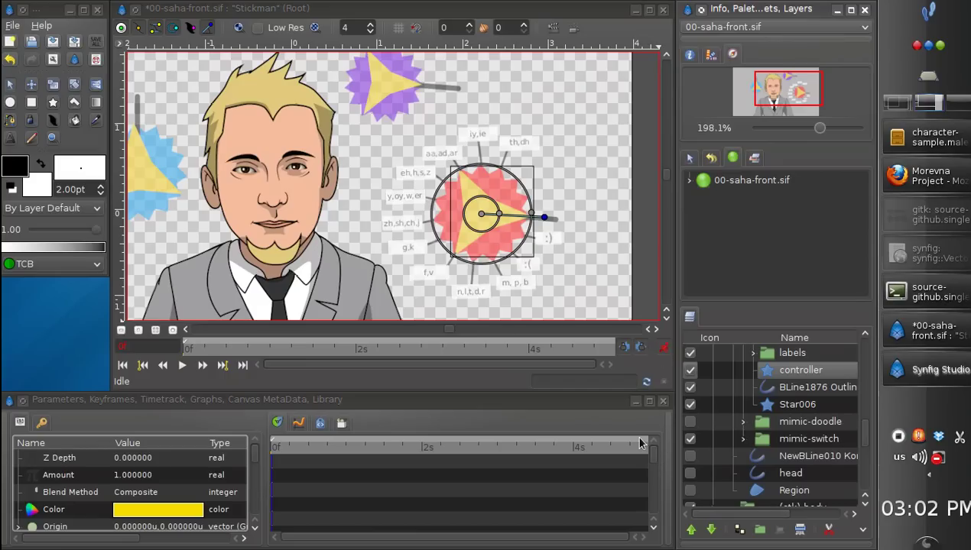
left_click(97, 264)
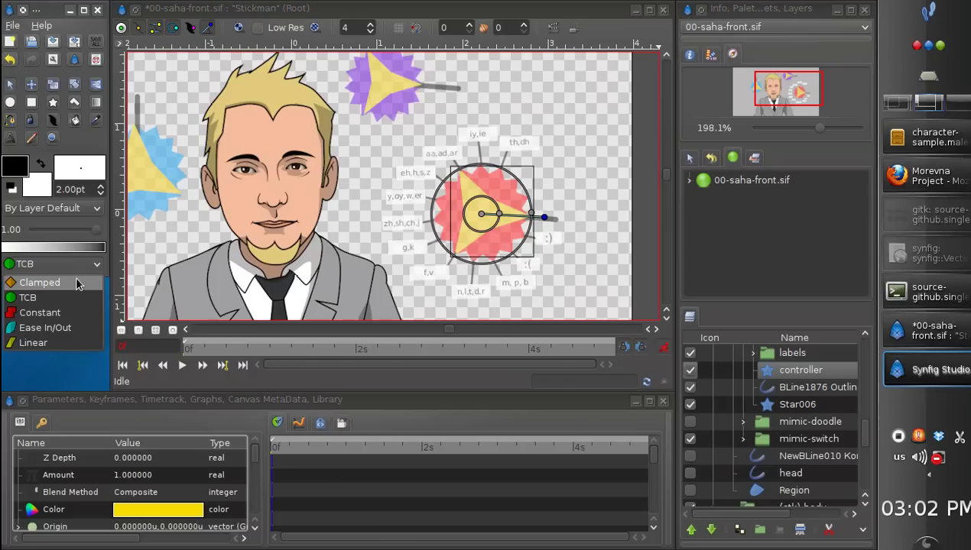
left_click(78, 284)
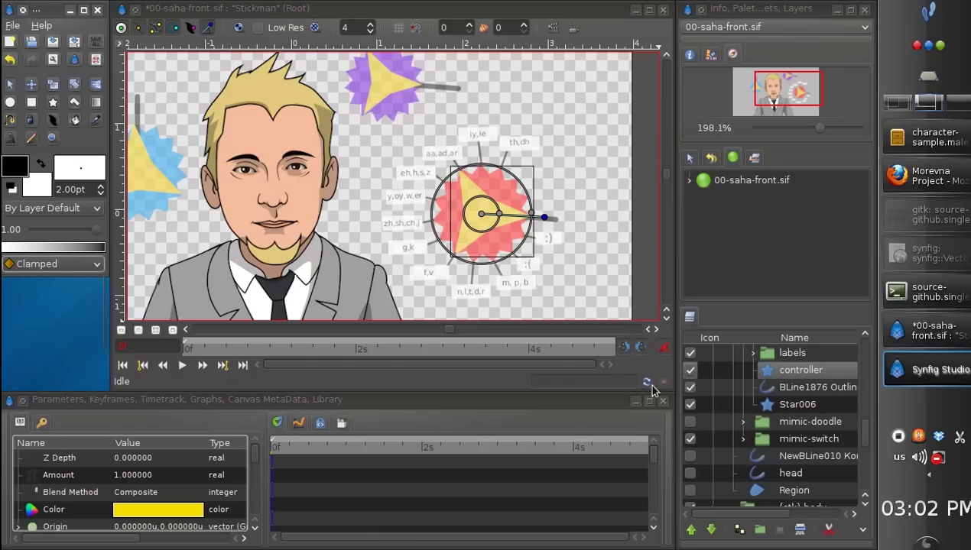
Step: Rotate the red mouth controller to the "eh,h,s,z" mark at frame 5f and to the "n,l,t,d,r" mark at 10f
mouse_move(652, 455)
left_mouse_down()
mouse_move(655, 484)
mouse_move(653, 472)
left_mouse_up()
left_click(283, 454)
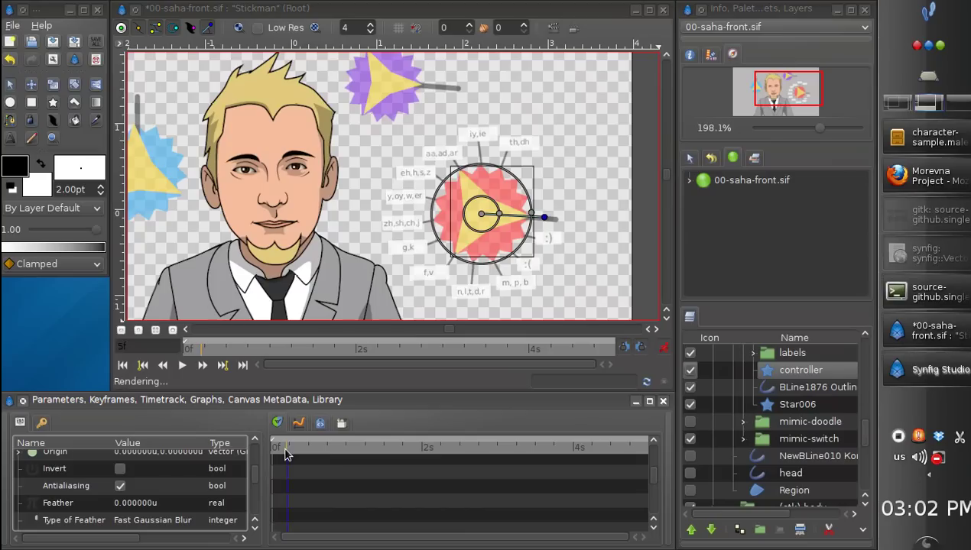
left_click_drag(542, 218, 434, 173)
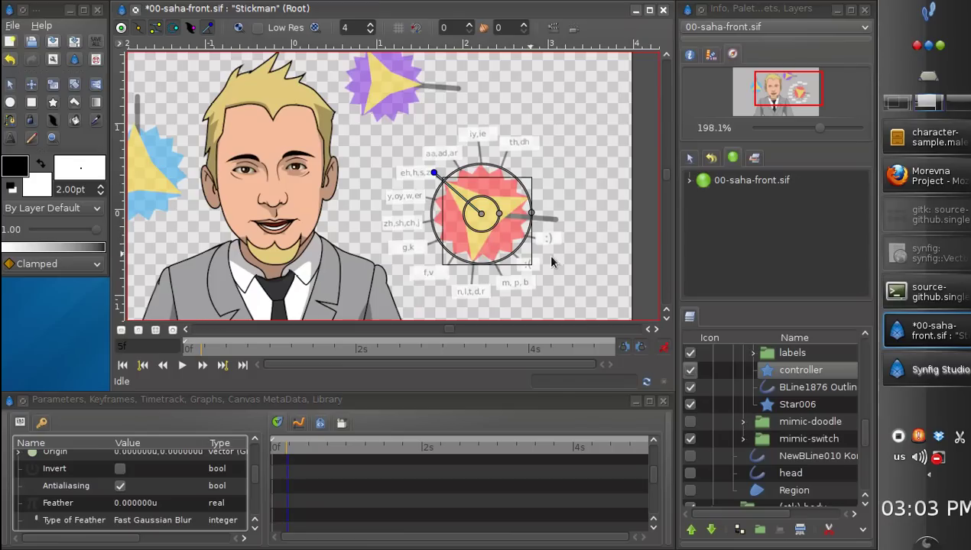
left_click_drag(653, 480, 654, 515)
scroll(654, 516, "up", 2)
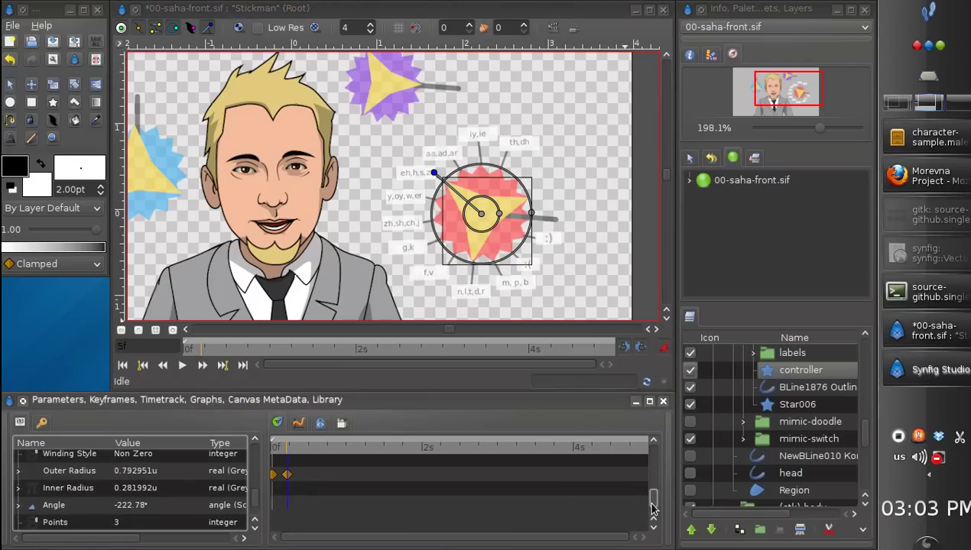
left_click_drag(295, 452, 305, 454)
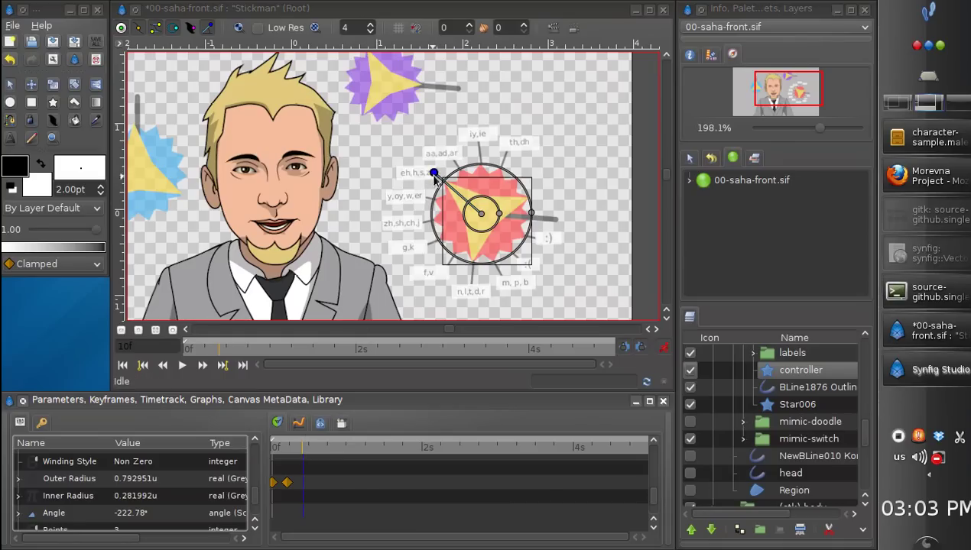
left_click_drag(442, 175, 473, 282)
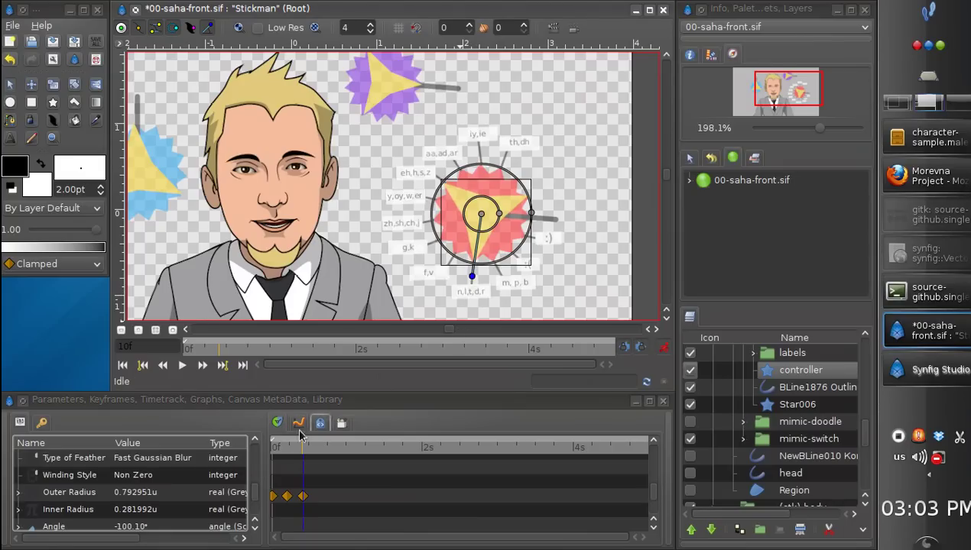
Step: Render a preview of the mouth animation at quality 1, scrub through its first frames and close it
left_click(275, 453)
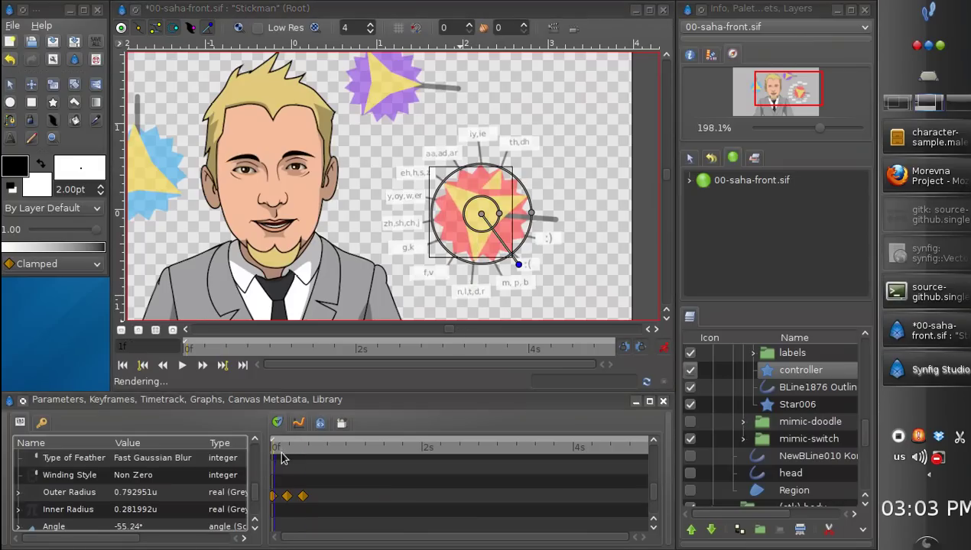
left_click(575, 29)
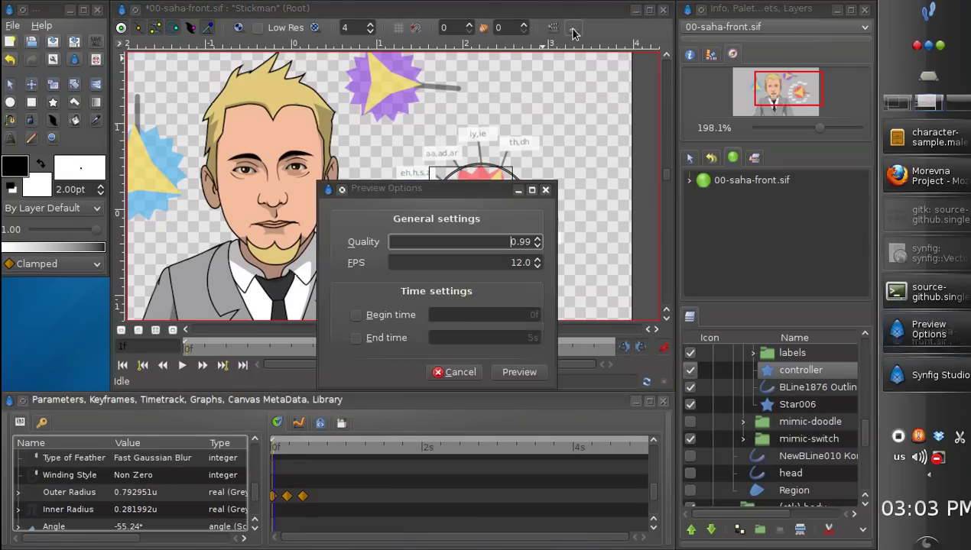
double_click(516, 241)
type("1")
left_click(516, 373)
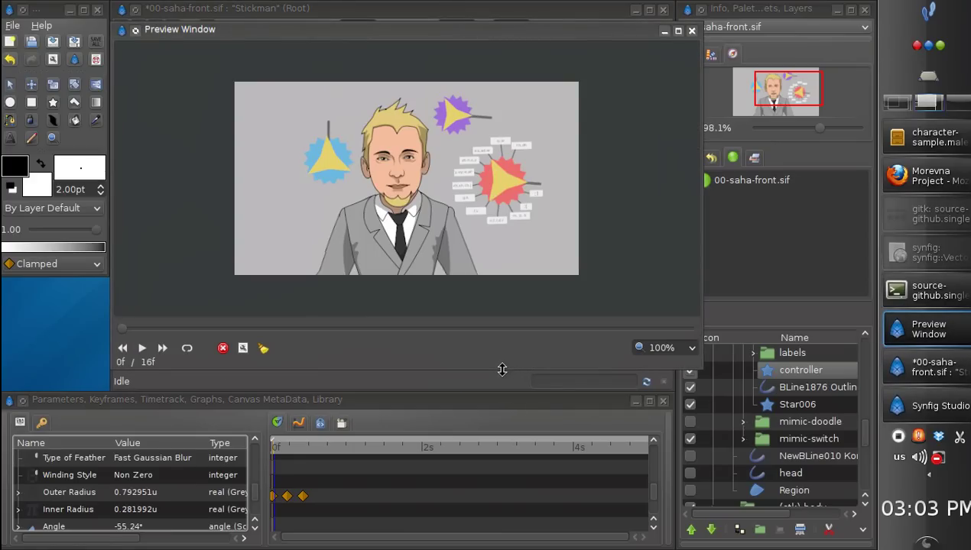
mouse_move(131, 334)
left_mouse_down()
mouse_move(198, 345)
mouse_move(124, 344)
left_mouse_up()
left_click(691, 31)
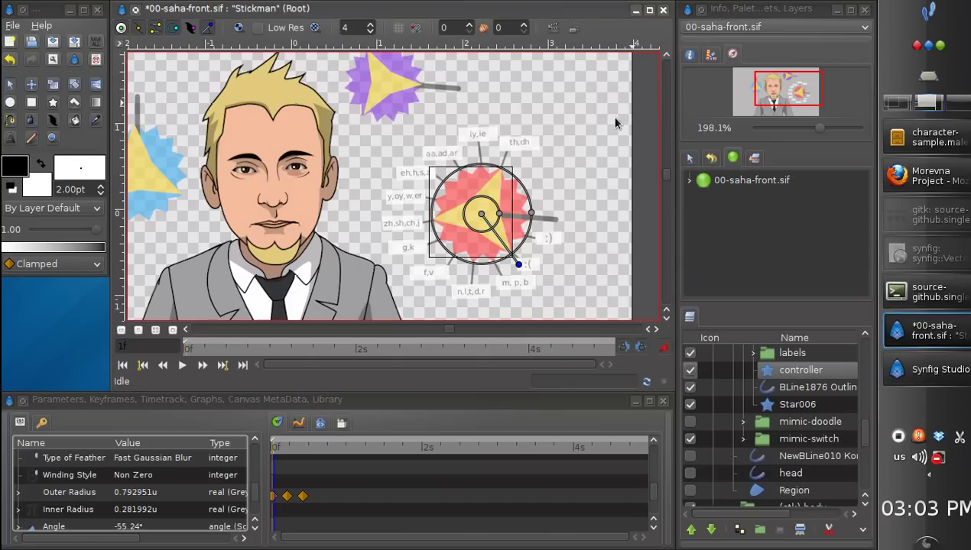
Step: Render the preview again at 24 FPS, scrub through its first frames and close it
key("ctrl+p")
left_click(511, 252)
triple_click(512, 252)
key("BackSpace")
type("24")
left_click(513, 361)
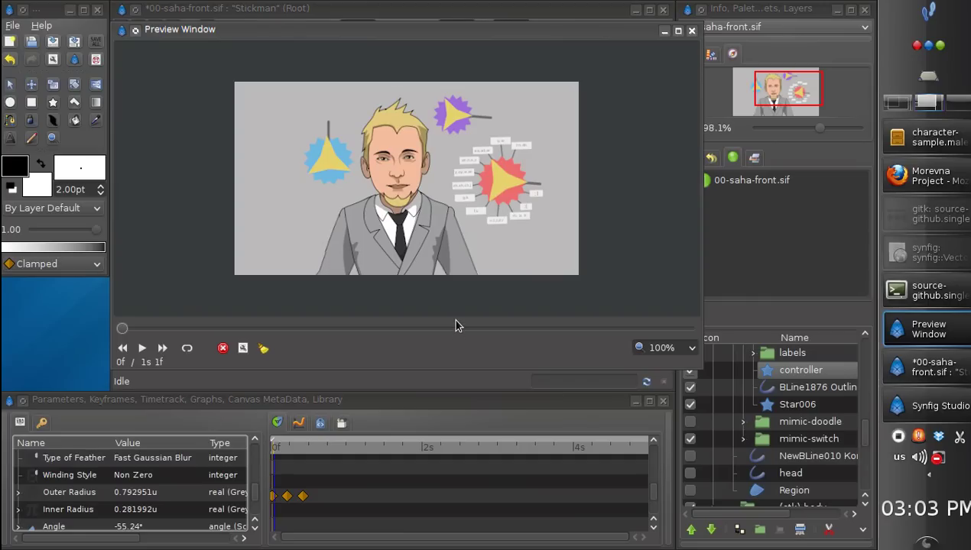
mouse_move(125, 332)
left_mouse_down()
mouse_move(183, 346)
mouse_move(119, 348)
left_mouse_up()
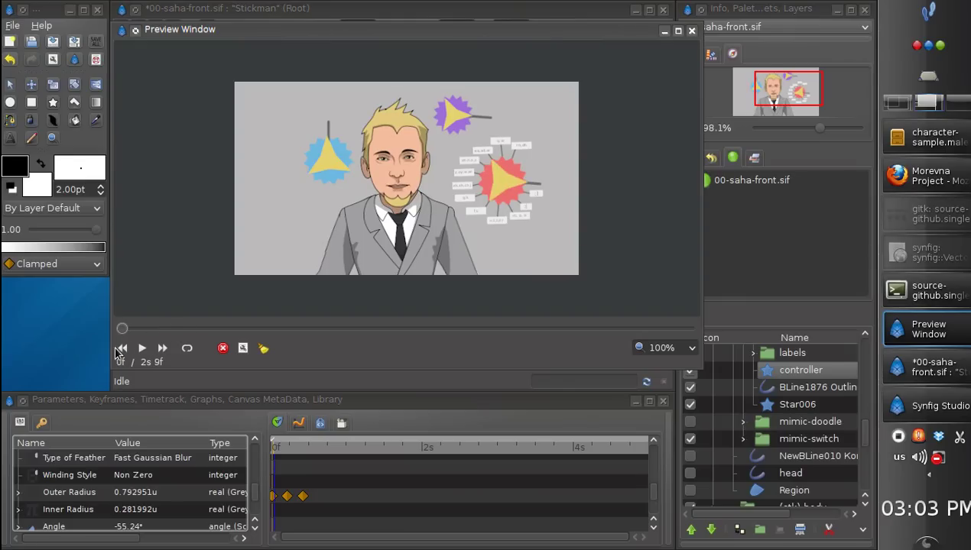
left_click(691, 31)
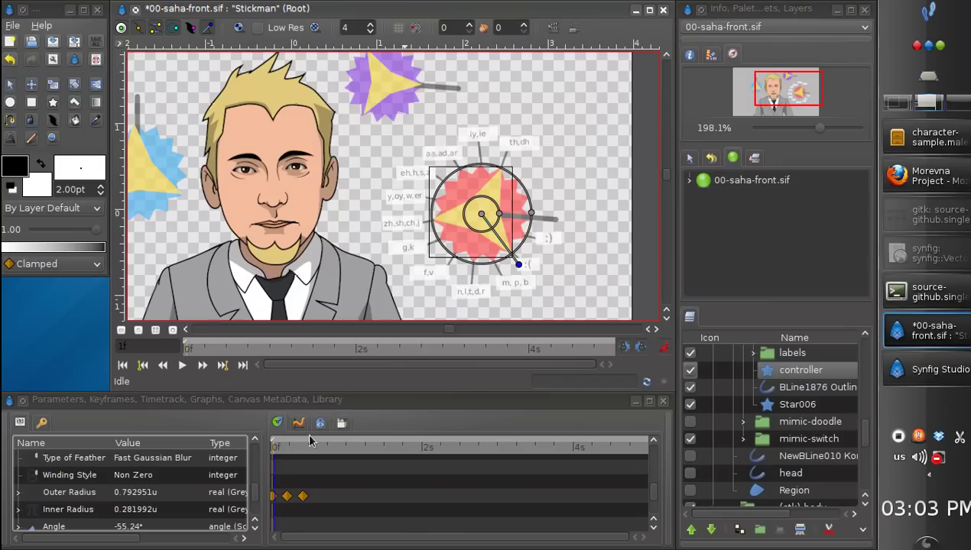
Step: Step through frames 0f to 5f to examine the mouth shapes between the first two waypoints
left_click(275, 448)
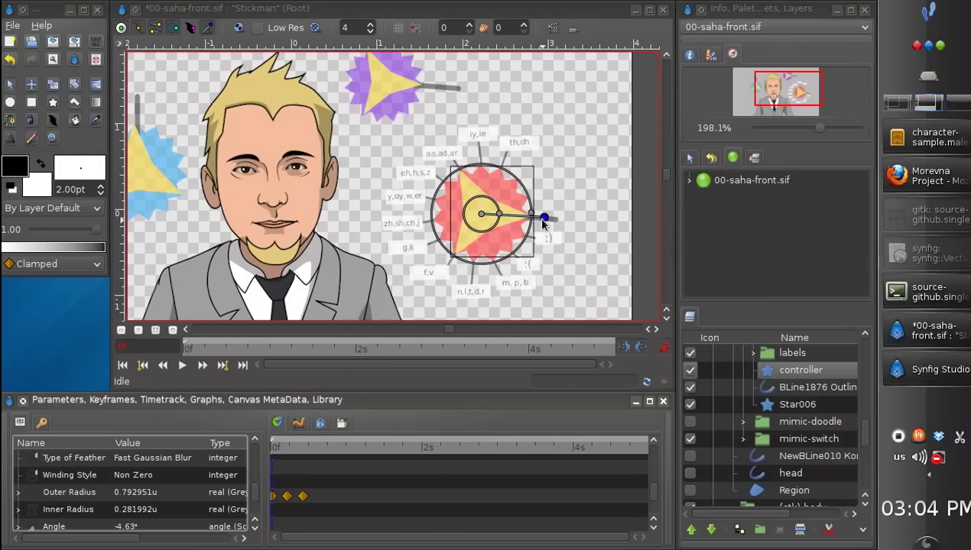
left_click(273, 454)
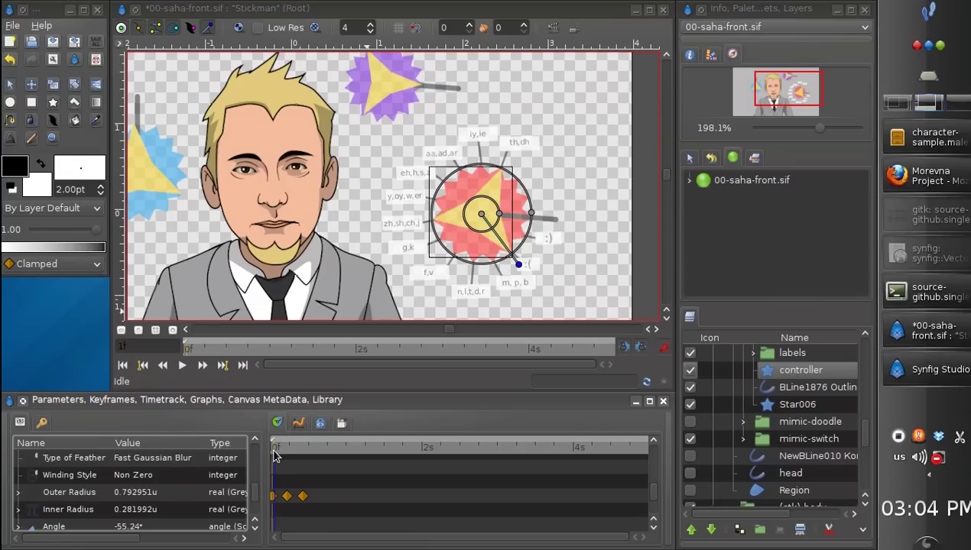
left_click(277, 456)
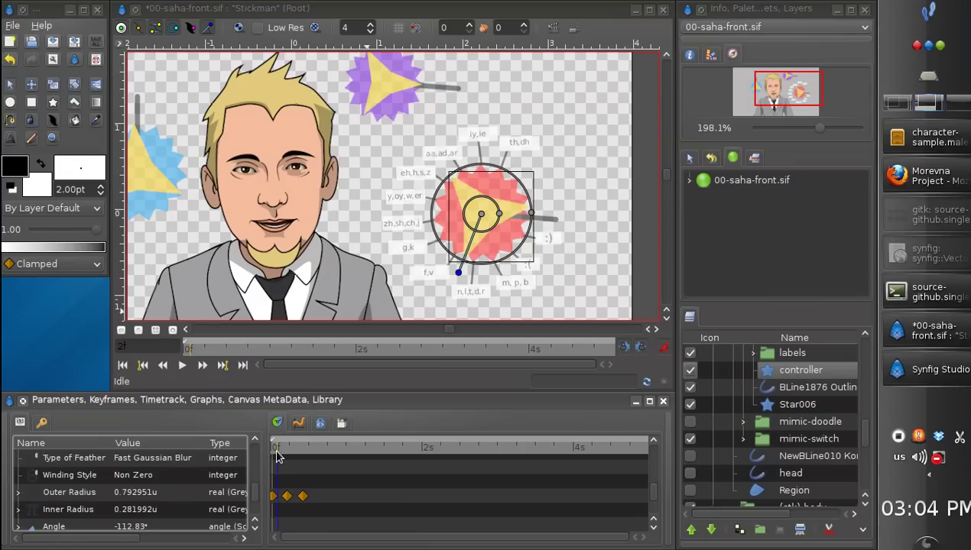
left_click(280, 456)
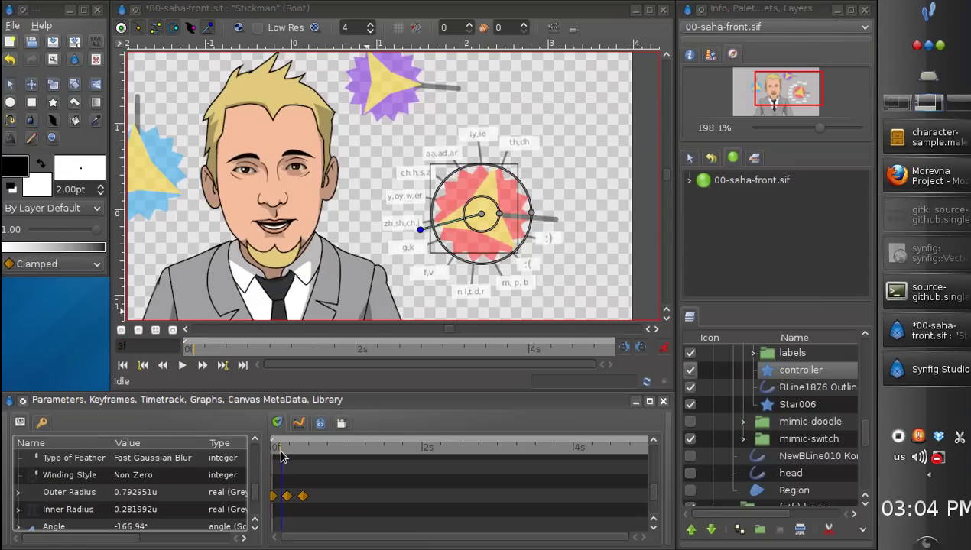
left_click(282, 456)
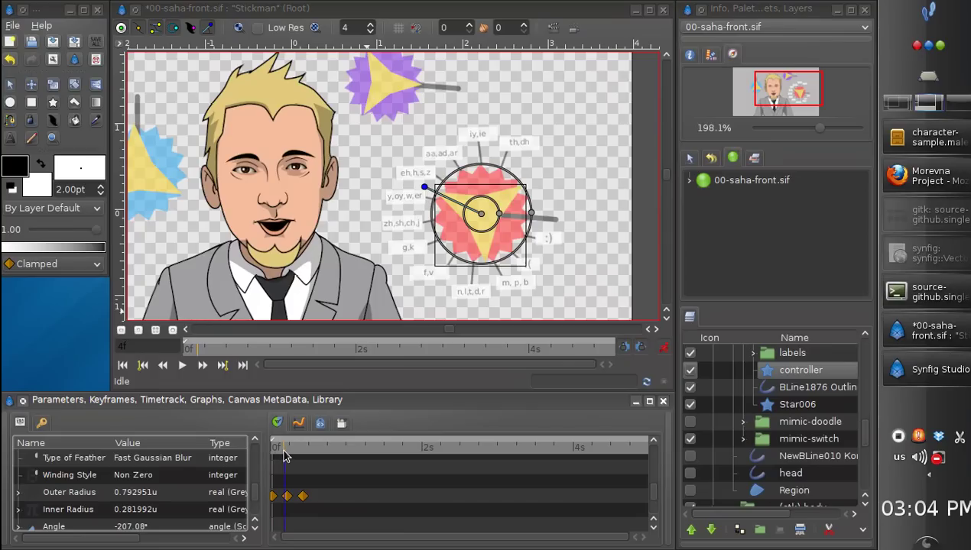
left_click(285, 457)
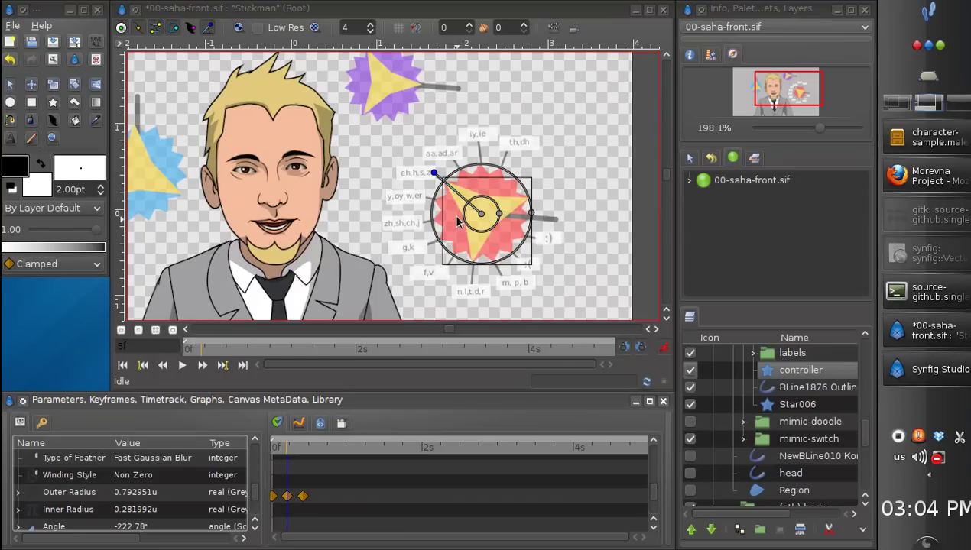
Step: Set both sides of the mouth controller's waypoints at 0f, 5f and 10f to Constant interpolation
left_click(321, 424)
right_click(288, 498)
mouse_move(389, 452)
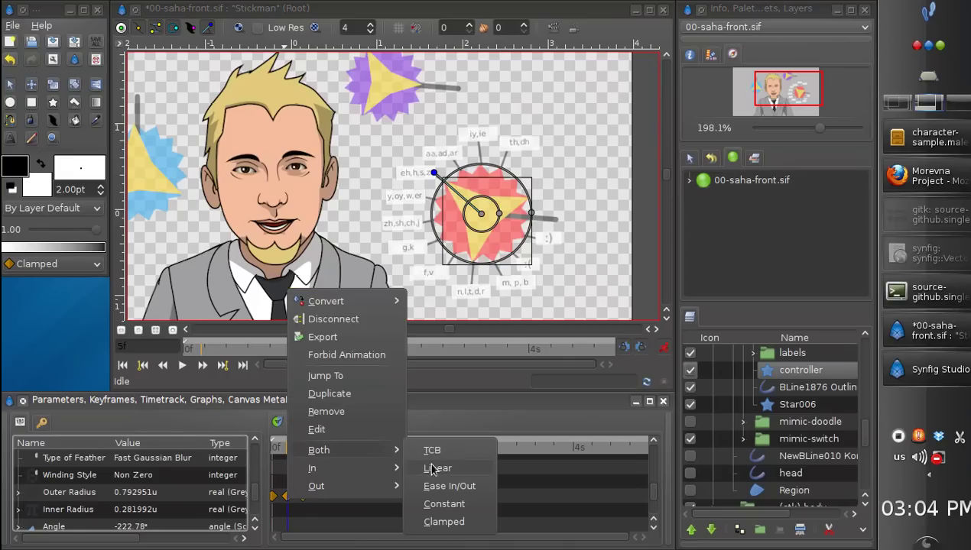
left_click(445, 503)
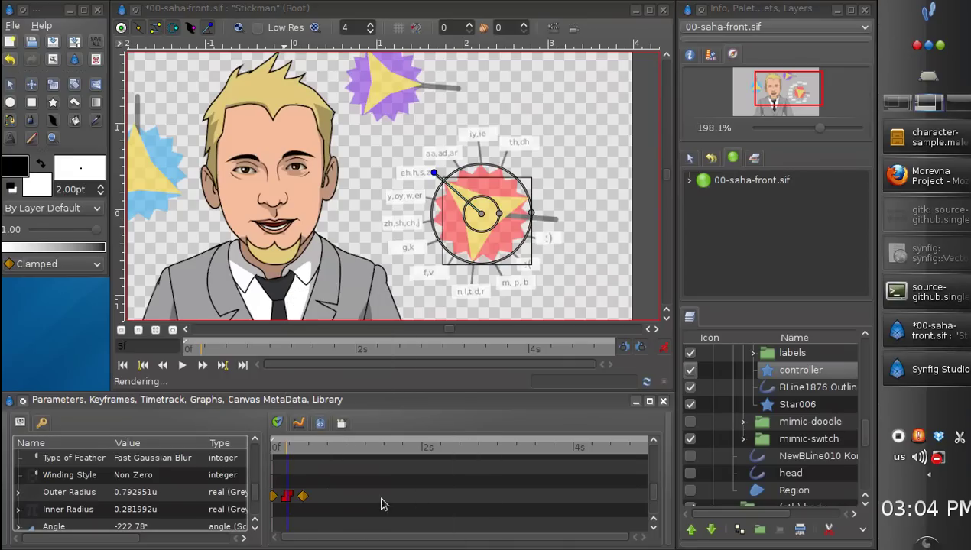
right_click(304, 499)
mouse_move(339, 455)
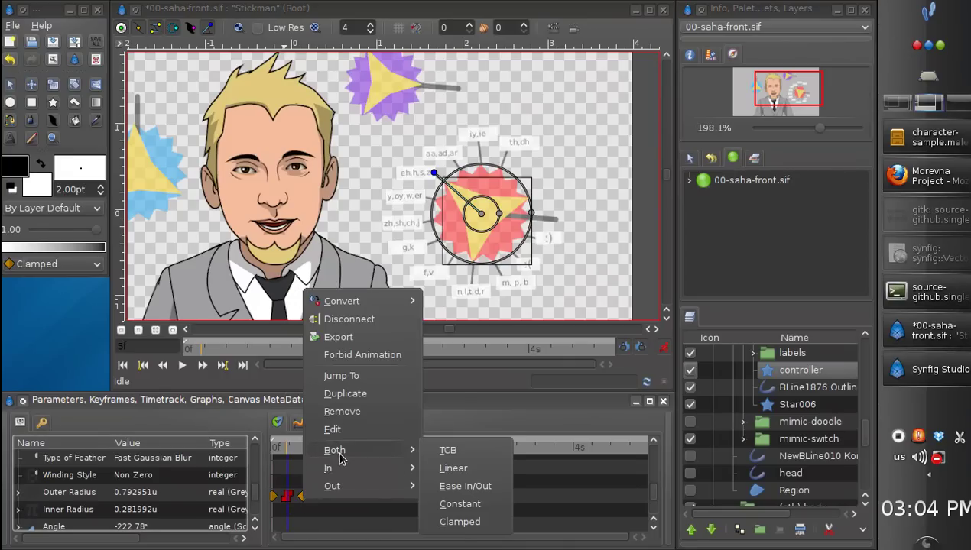
left_click(460, 505)
right_click(275, 502)
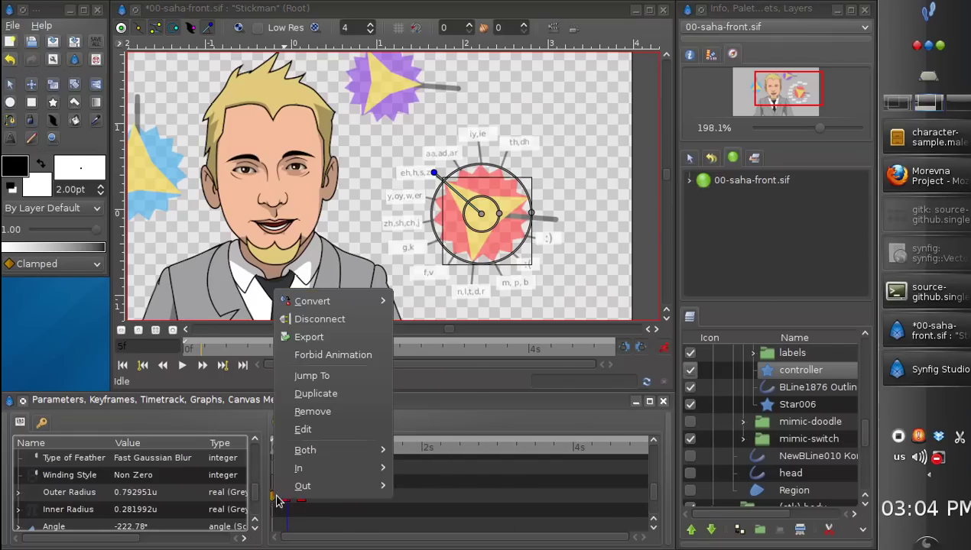
mouse_move(329, 450)
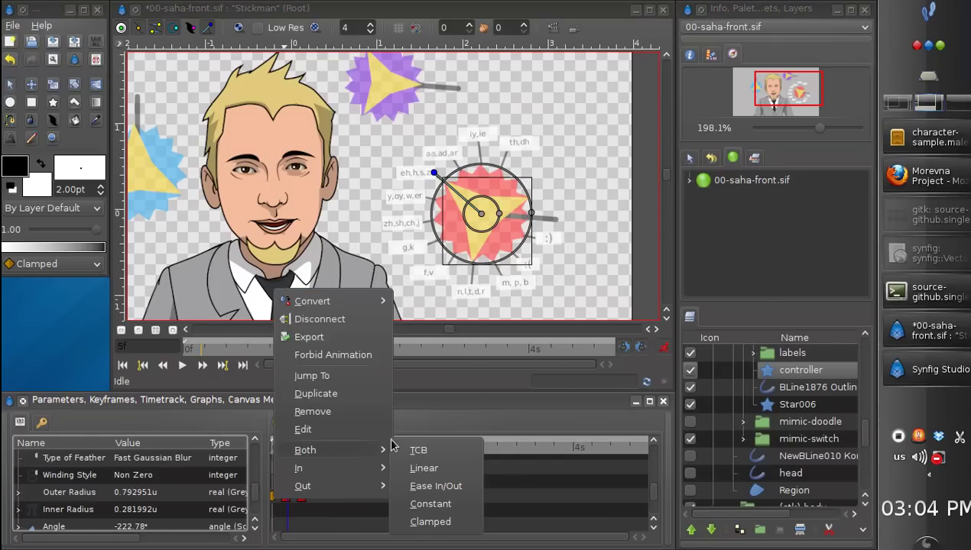
left_click(430, 505)
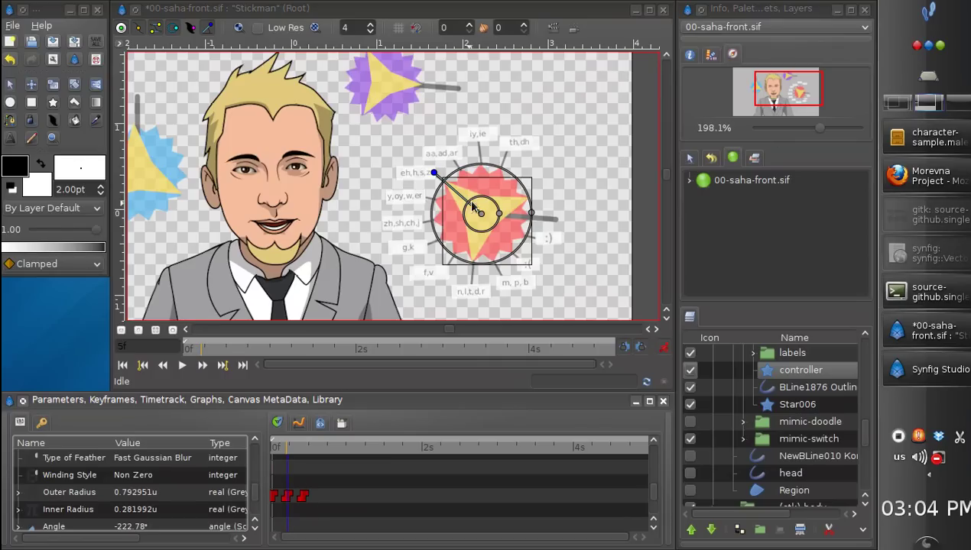
Step: Set the default interpolation to Constant and rotate the red mouth controller to the "y,oy,w,er" mark at frame 15f
left_click(79, 264)
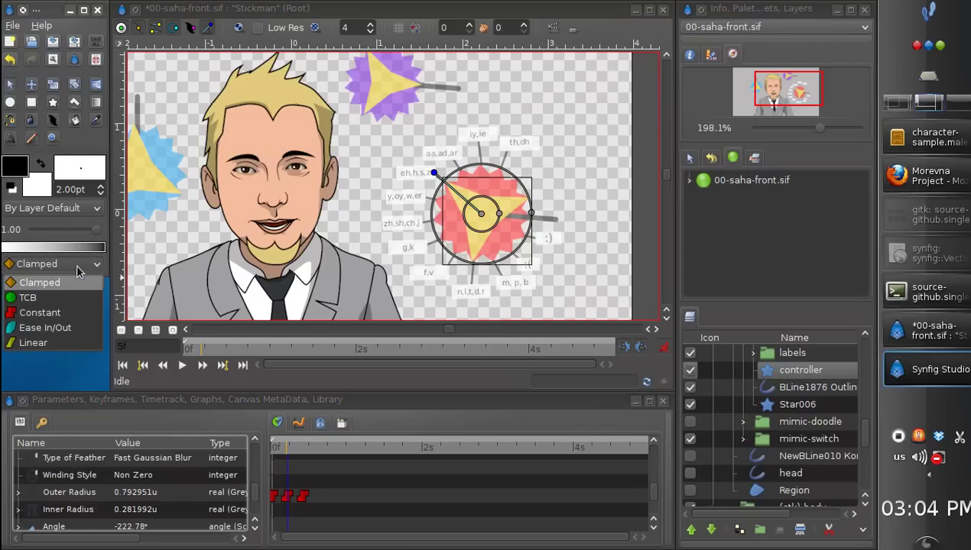
left_click(78, 315)
left_click(302, 456)
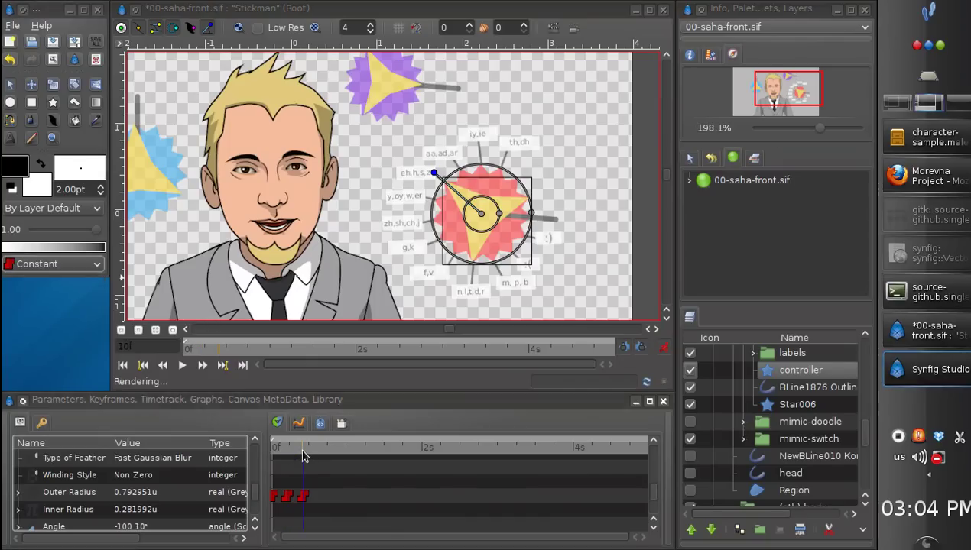
left_click_drag(309, 452, 318, 456)
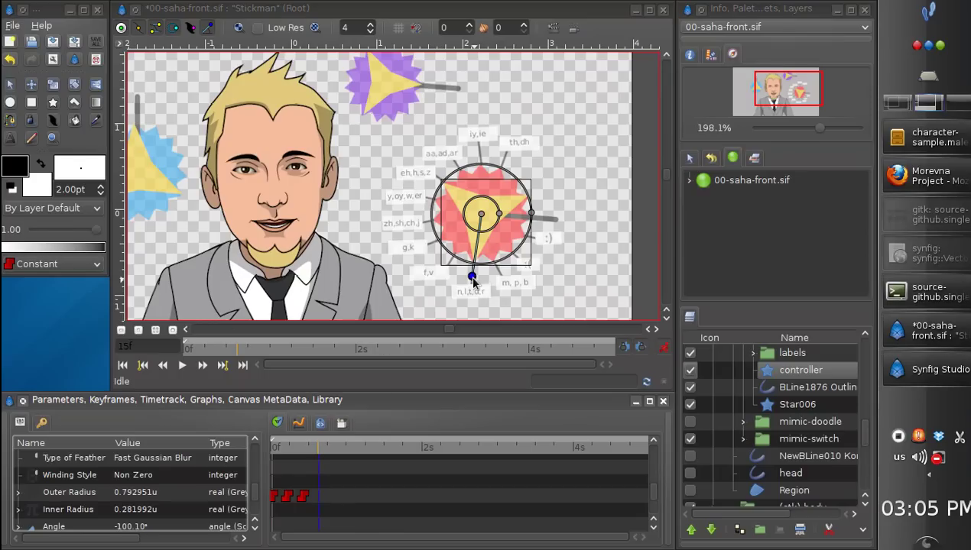
left_click_drag(472, 276, 421, 198)
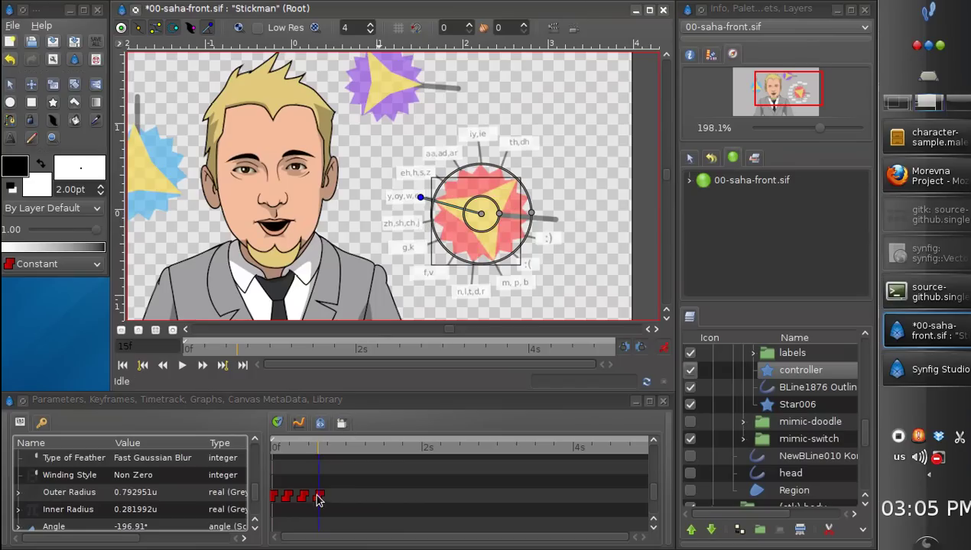
Step: Rotate the red mouth controller back to its resting grey line at frame 23f
left_click(333, 448)
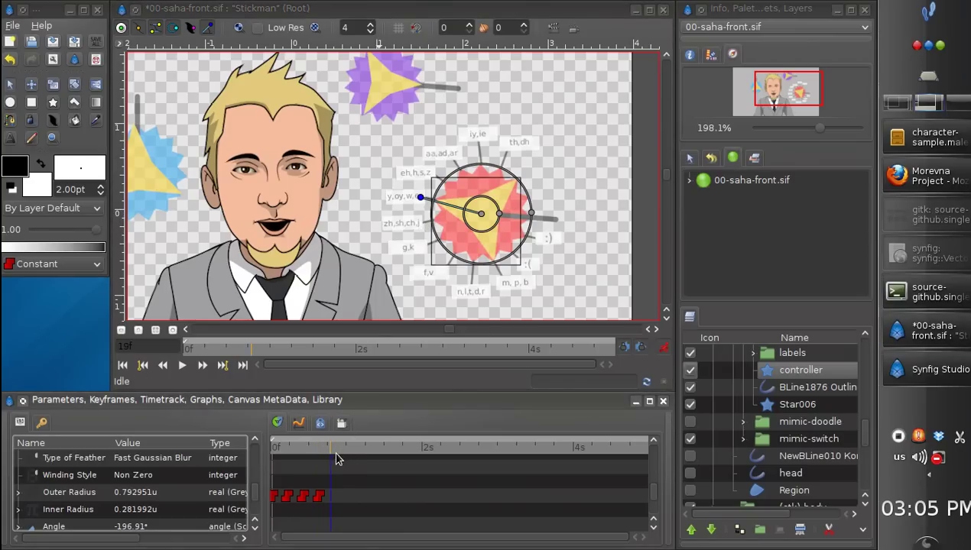
left_click(344, 456)
left_click_drag(420, 198, 543, 221)
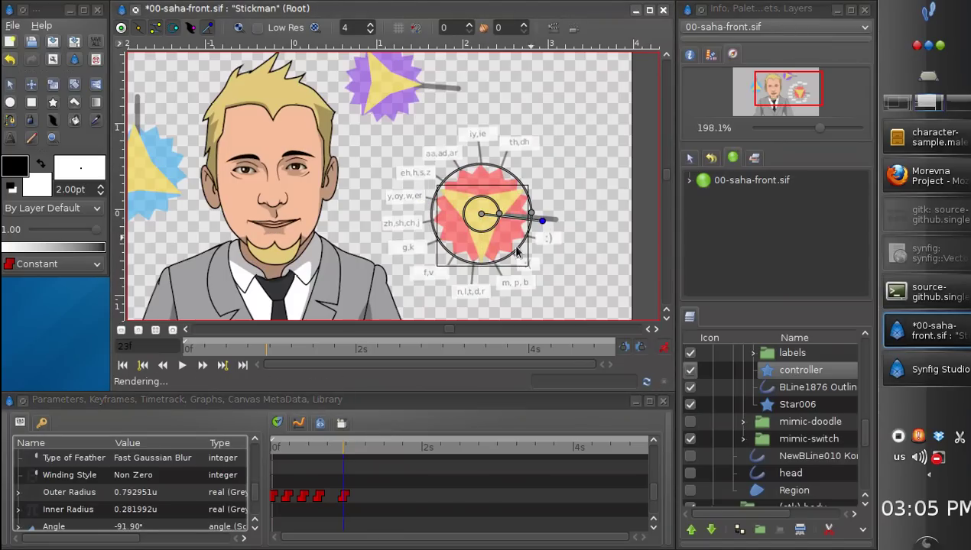
Step: Step through the frames between 0f and 5f to check how the mouth switches with constant waypoints
left_click(276, 456)
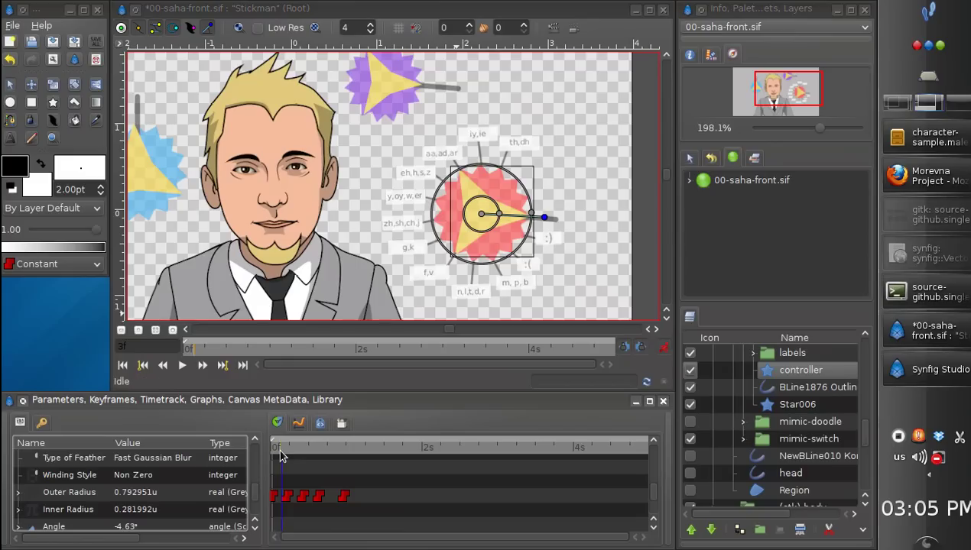
left_click(277, 455)
left_click(282, 449)
left_click(285, 450)
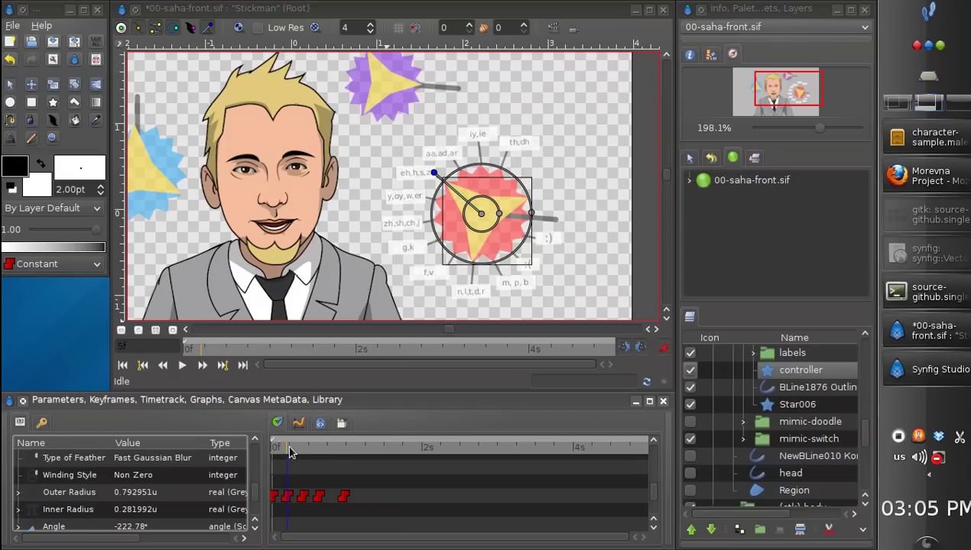
mouse_move(288, 456)
left_mouse_down()
mouse_move(349, 457)
mouse_move(281, 448)
left_mouse_up()
Step: Rotate the purple eyes controller below its resting line at frame 13f and back onto the line at 15f
left_click_drag(449, 330, 410, 336)
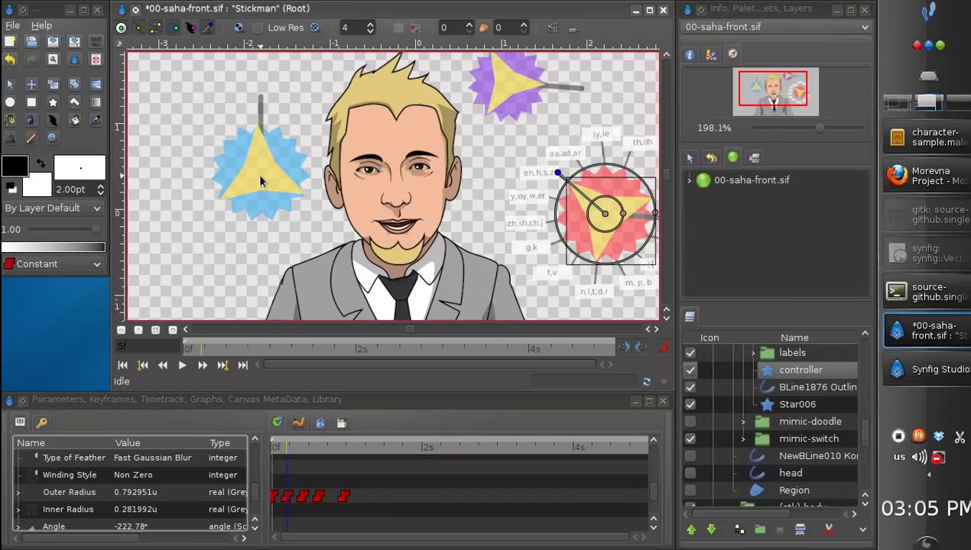
left_click(260, 181)
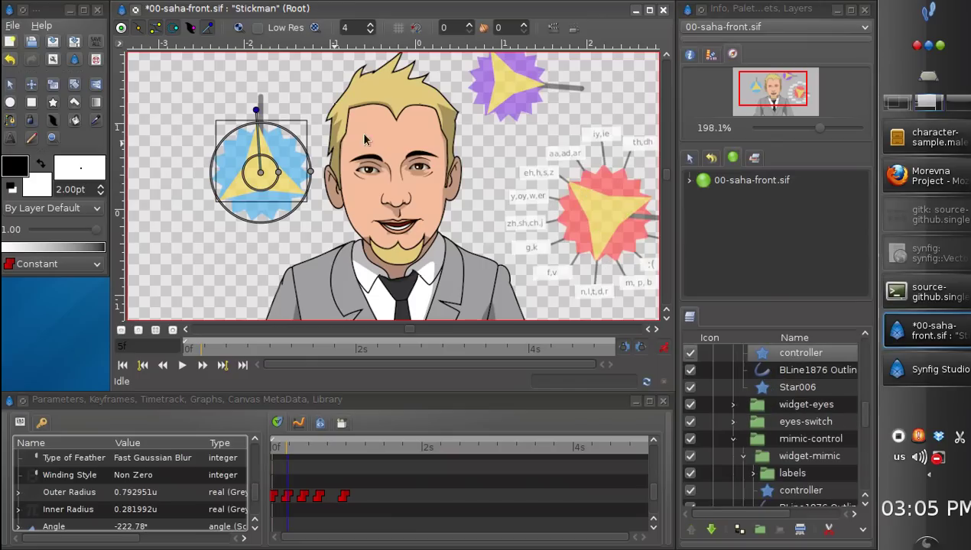
left_click(504, 89)
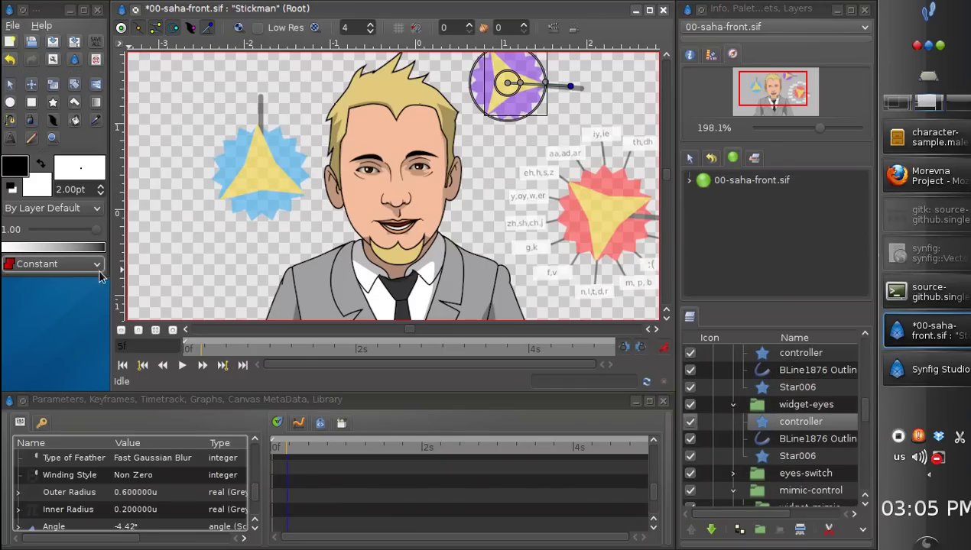
left_click(312, 453)
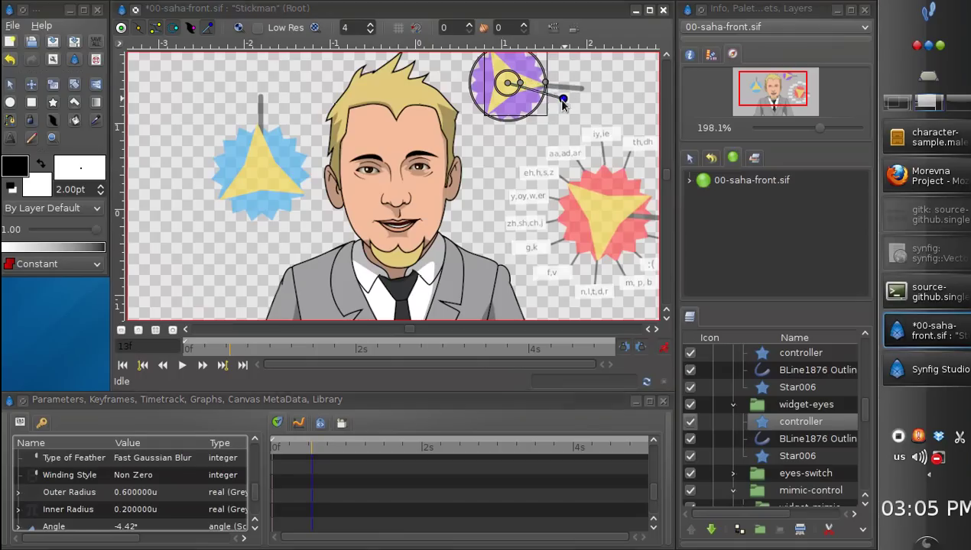
left_click_drag(569, 87, 563, 112)
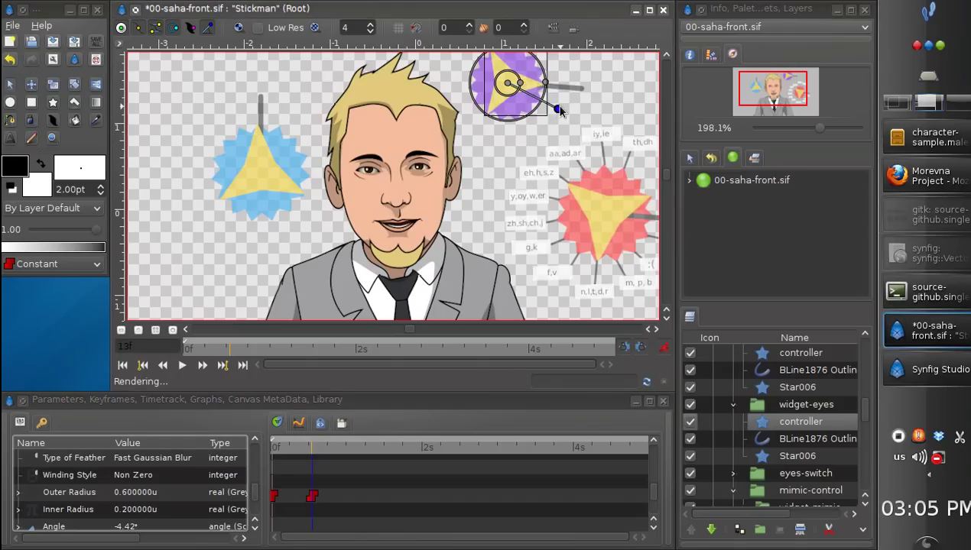
left_click(315, 447)
left_click_drag(562, 113, 569, 87)
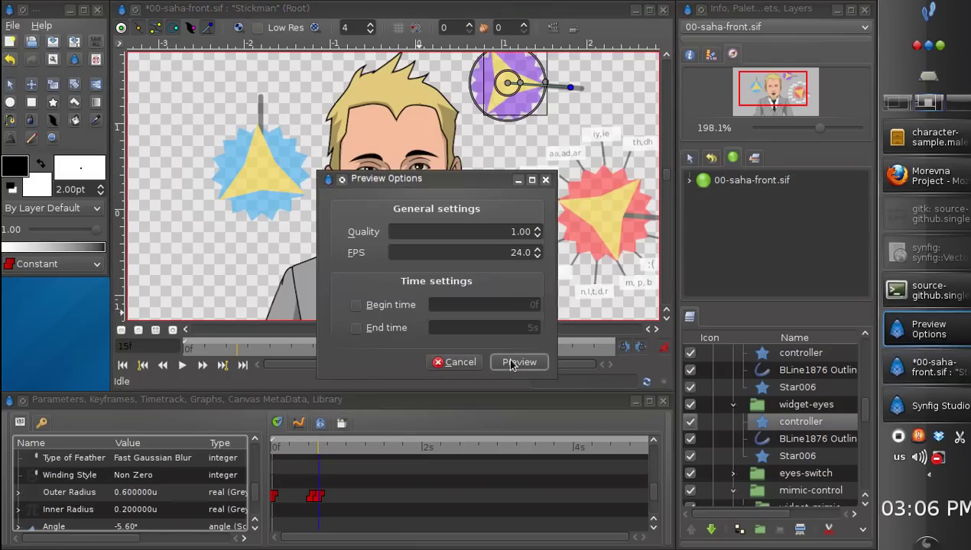
Step: Render a preview at quality 1.00 and 24 FPS and play the mouth and eye animation
left_click(514, 364)
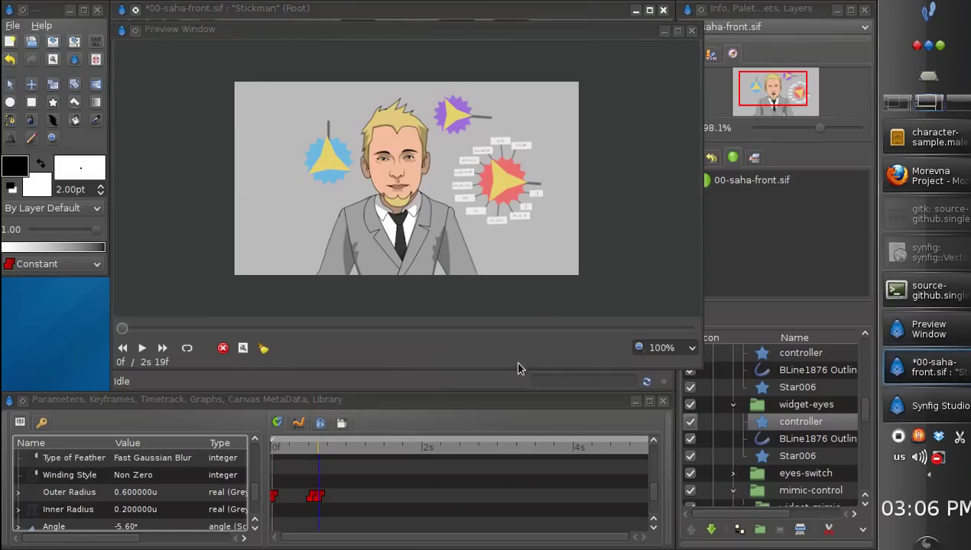
left_click(143, 349)
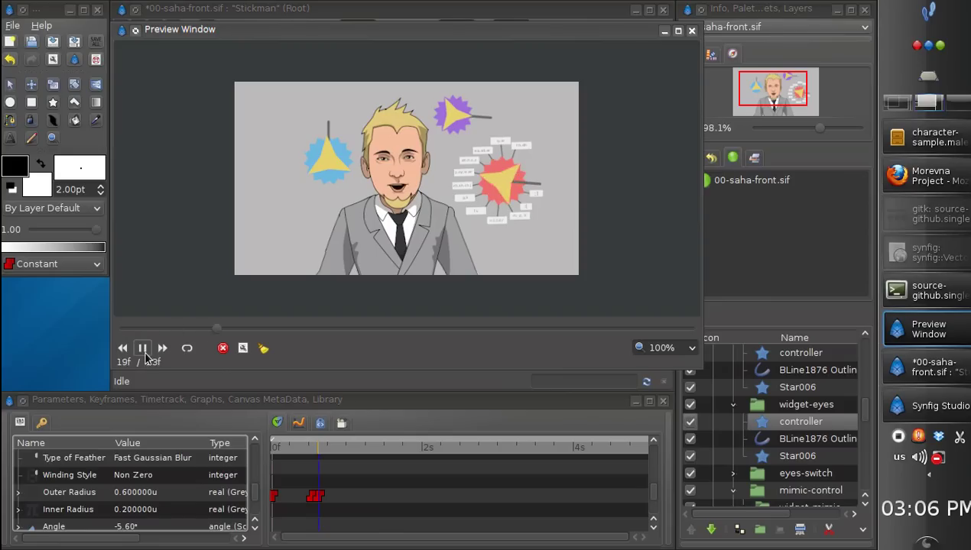
Step: Close the preview and inspect the red, blue and purple controllers around the character, one after another
left_click(691, 33)
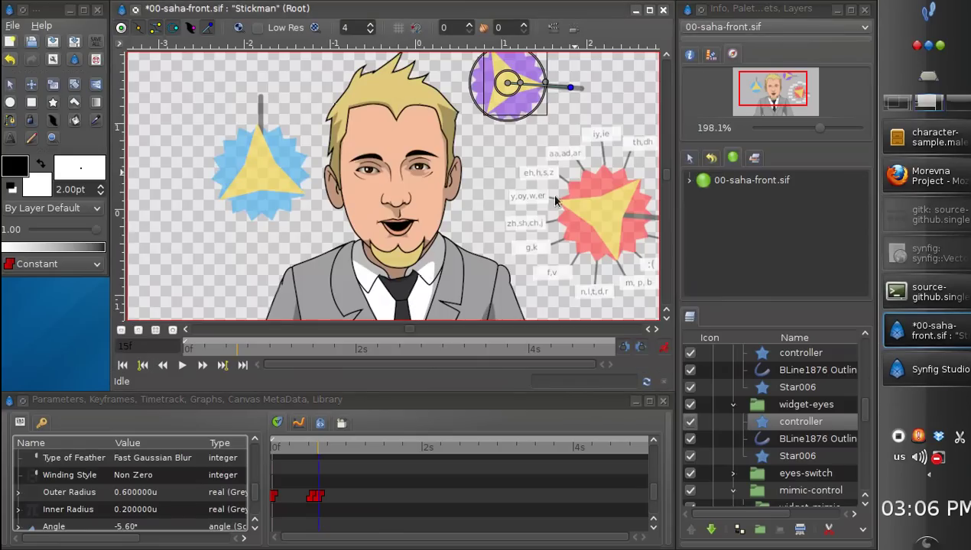
left_click(814, 128)
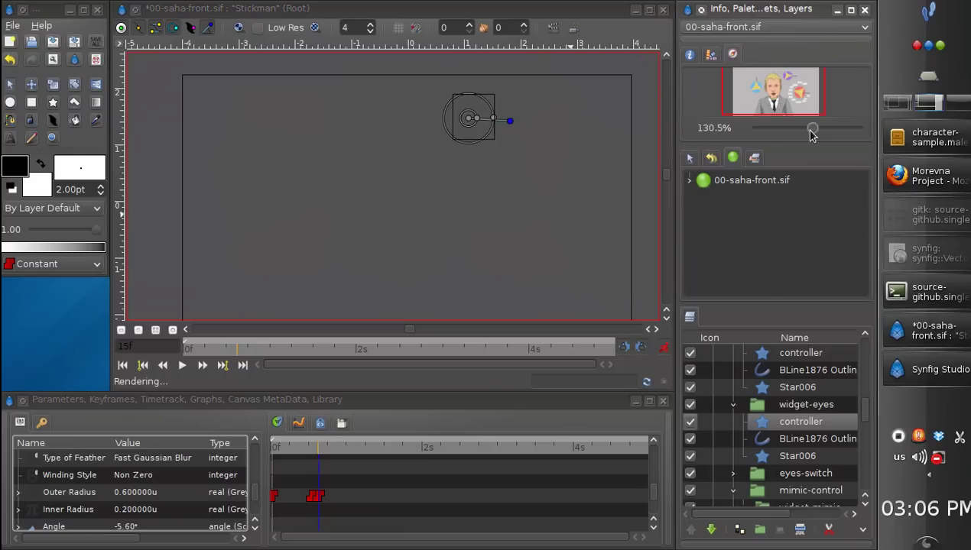
left_click(781, 104)
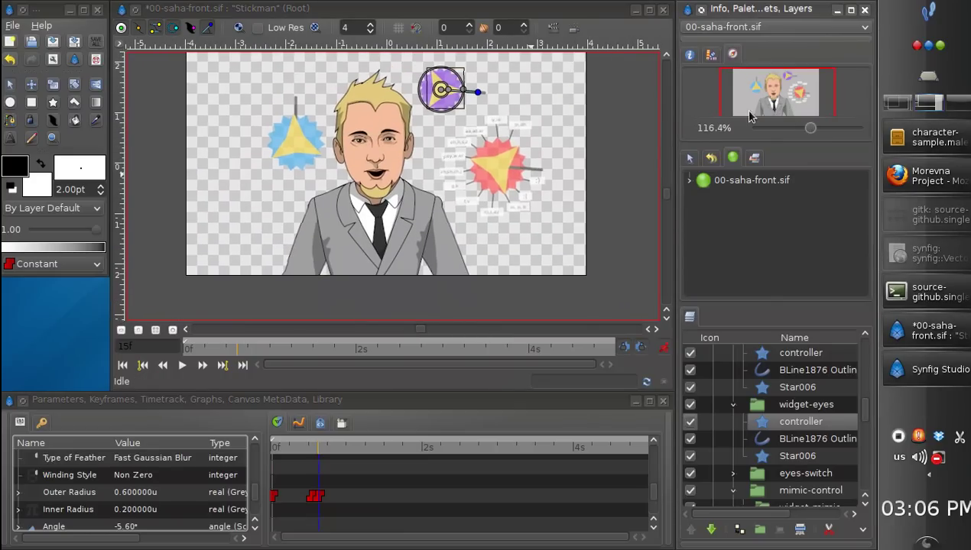
left_click(292, 145)
left_click(493, 120)
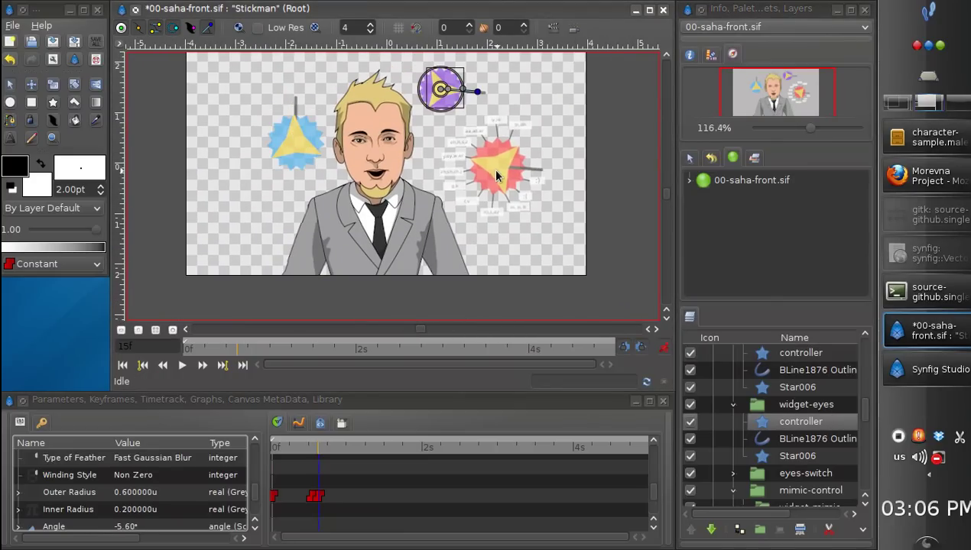
left_click(497, 170)
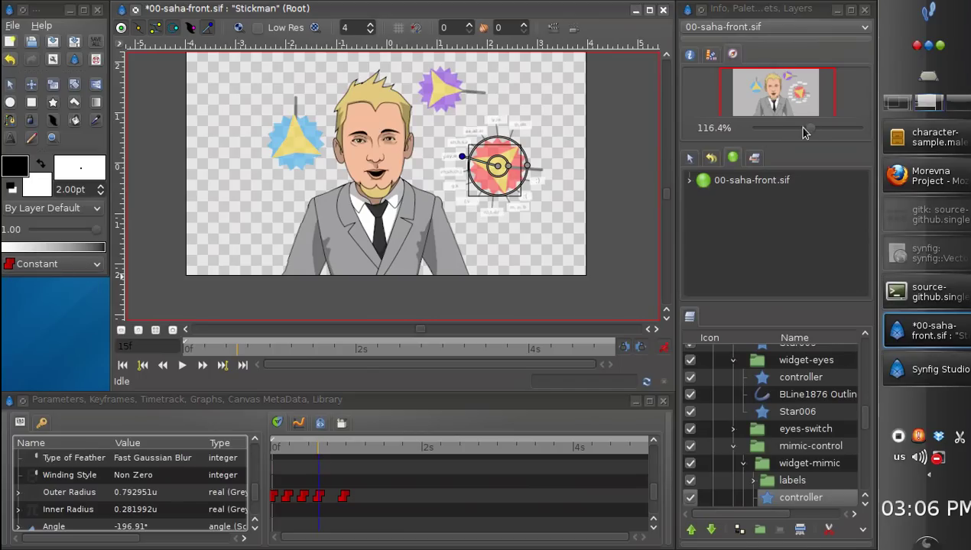
left_click_drag(811, 128, 815, 127)
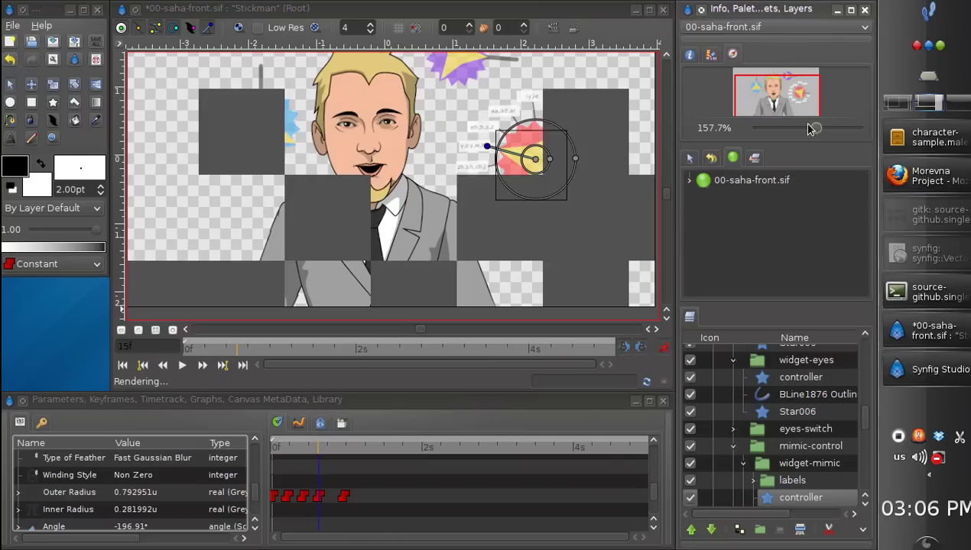
left_click(775, 95)
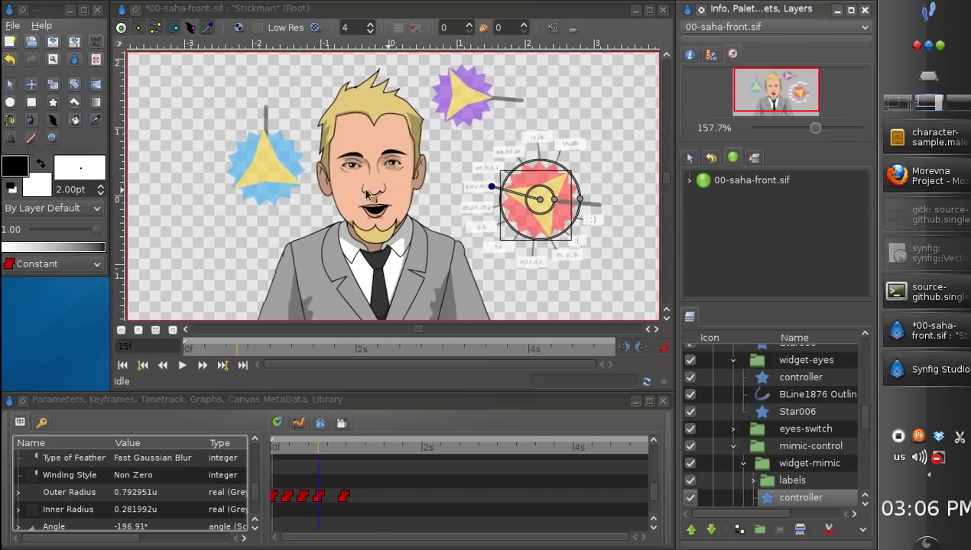
left_click(263, 170)
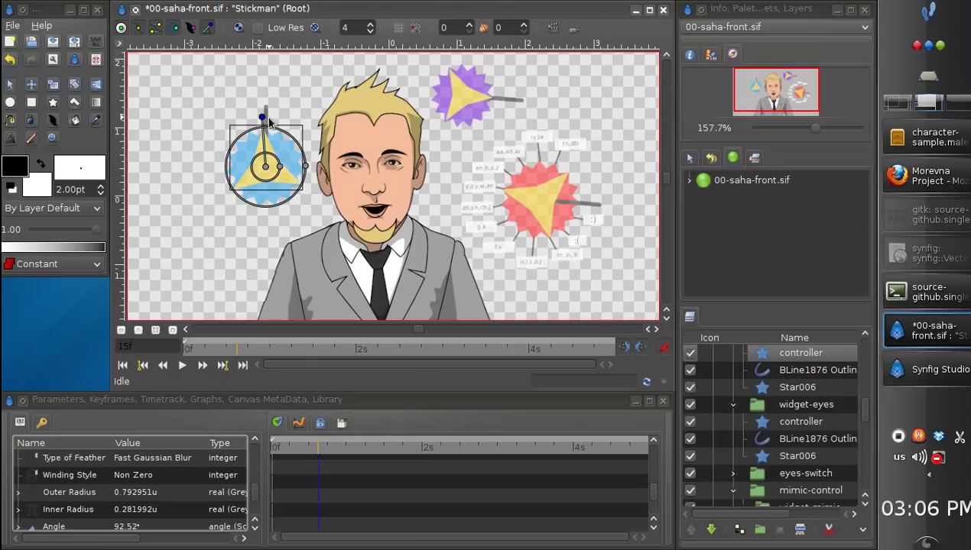
left_click(464, 96)
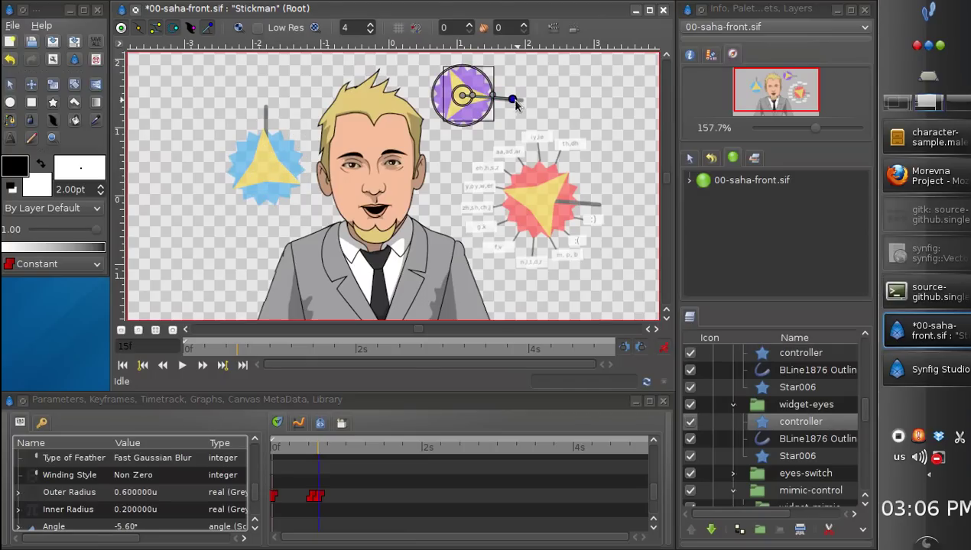
Step: Set the default interpolation for new waypoints to Clamped
left_click(97, 264)
left_click(95, 282)
left_click(81, 263)
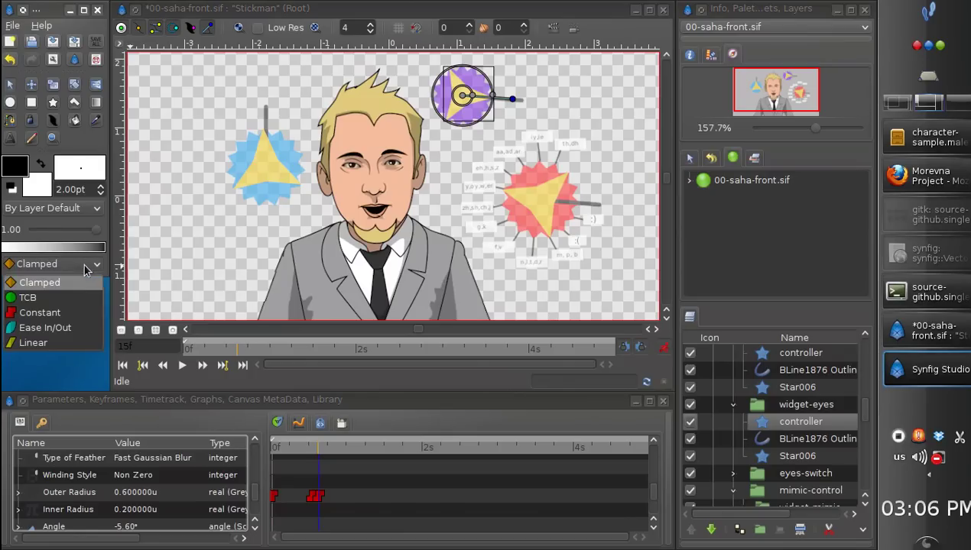
left_click(87, 284)
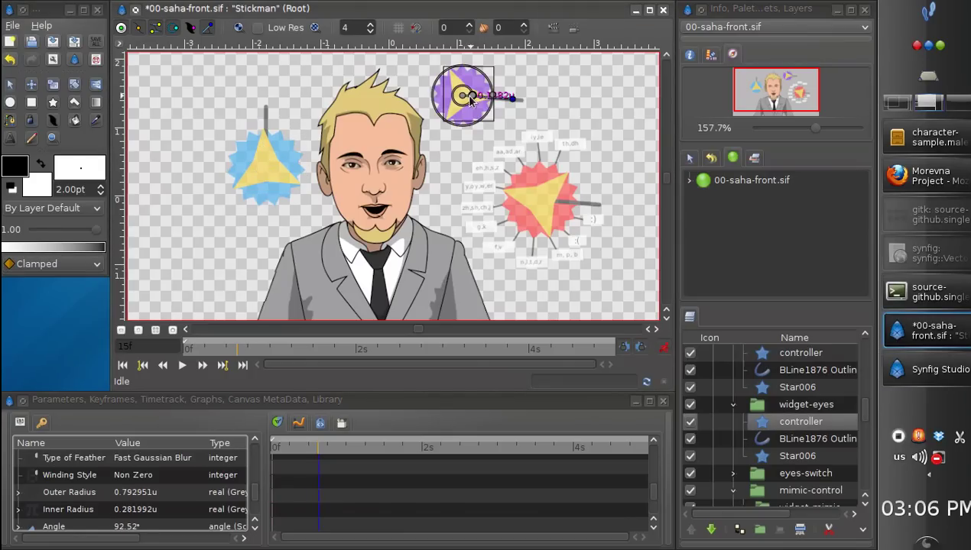
Step: Scrub through the red mouth controller's waypoints to check the mouth shapes, ending at frame 23f, and save the file
left_click(538, 205)
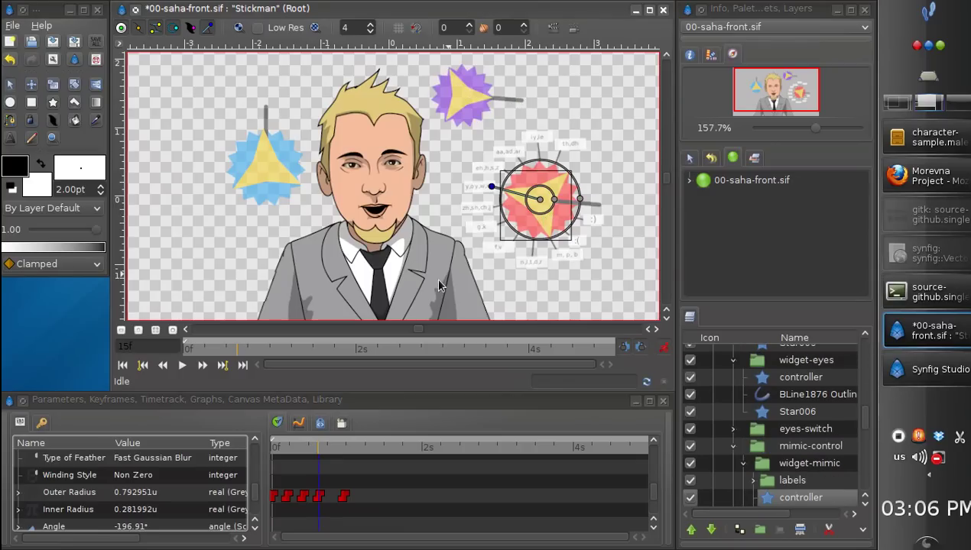
left_click(343, 451)
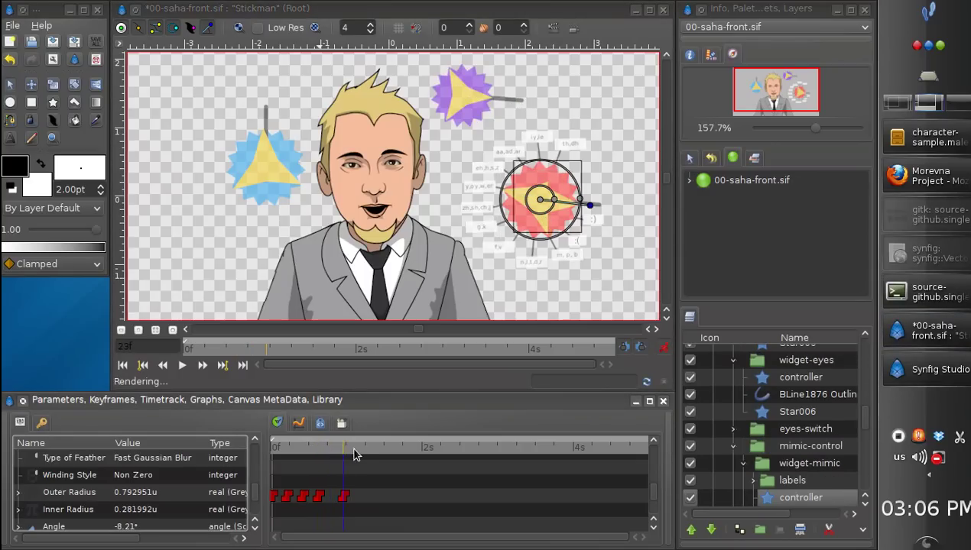
left_click(358, 454)
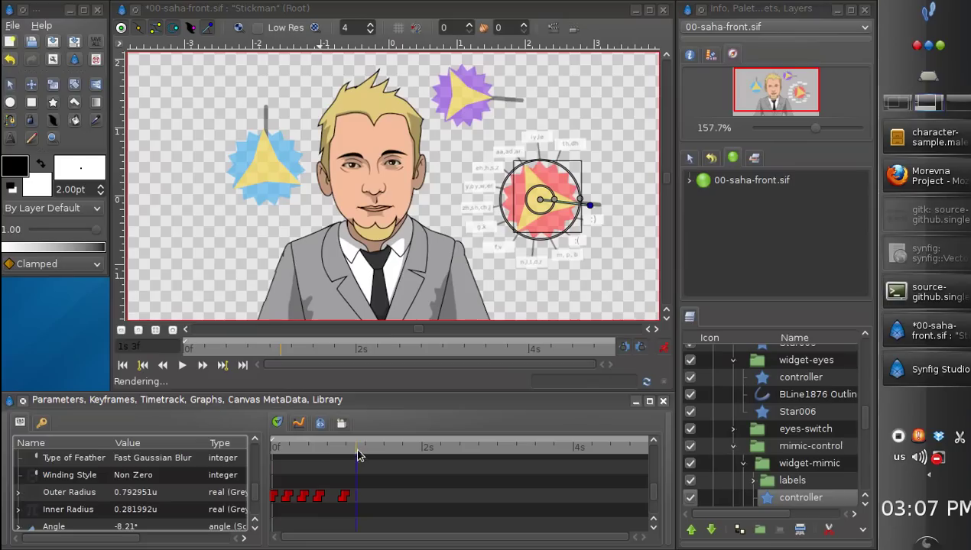
left_click(340, 459)
left_click_drag(341, 461, 291, 459)
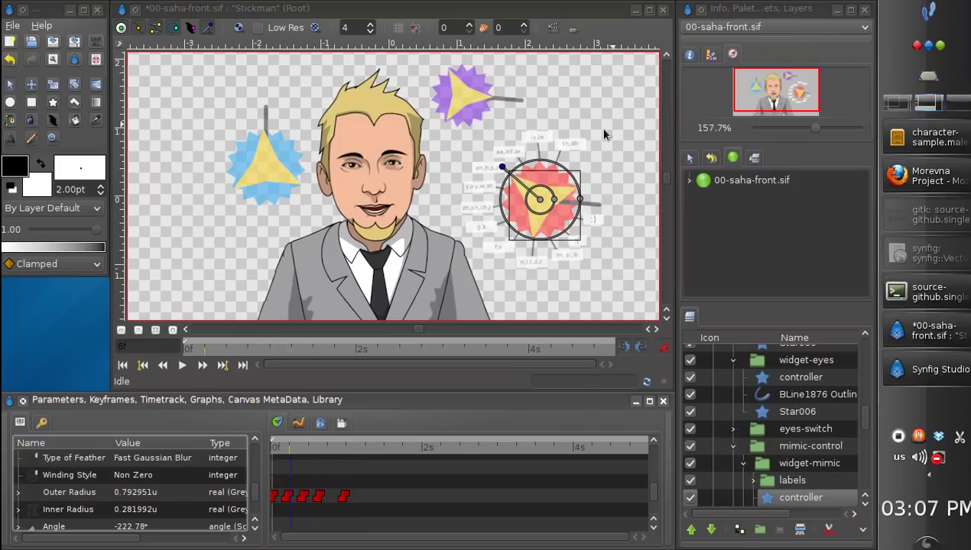
left_click(281, 447)
left_click_drag(300, 462, 342, 455)
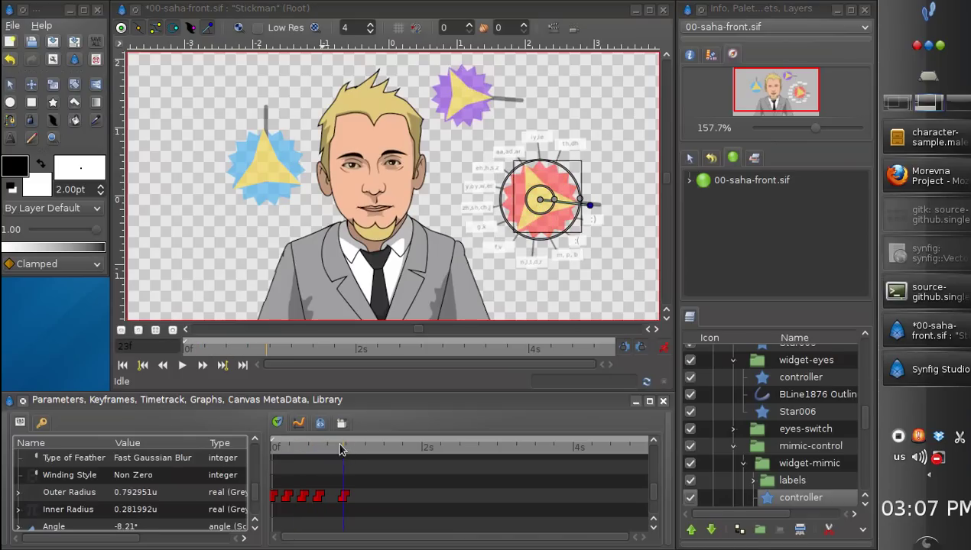
key("ctrl+s")
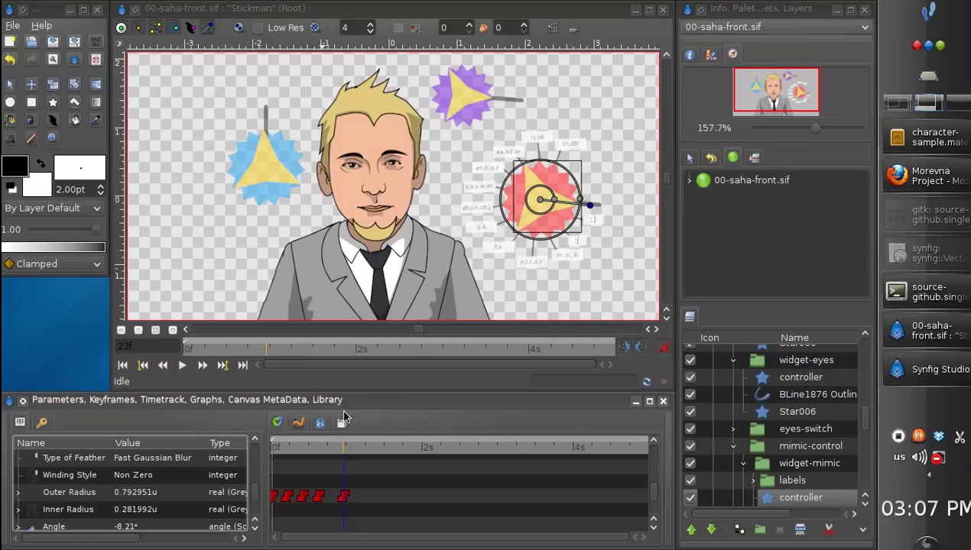
Step: Scrub the mouth animation to frame 16f and examine the sound labels around the red mouth controller
left_click_drag(816, 130, 781, 98)
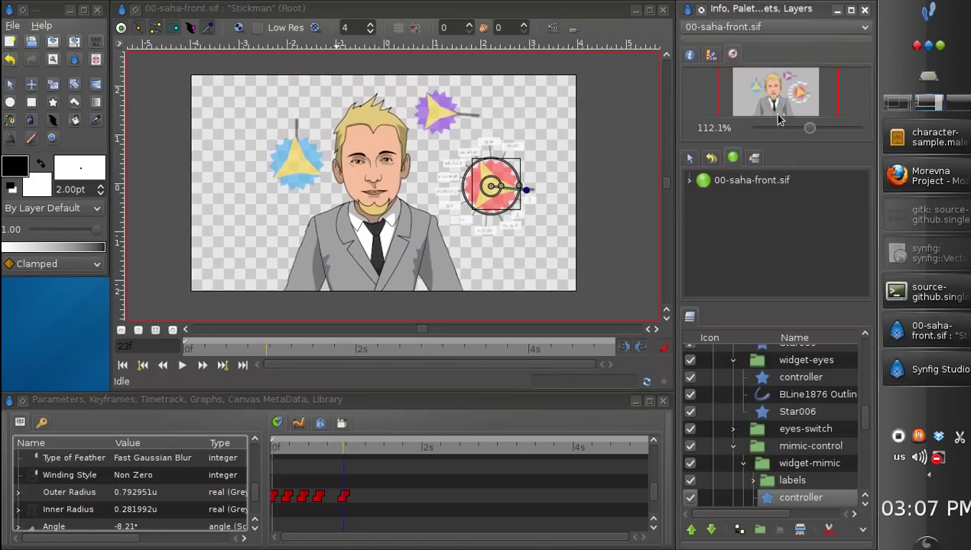
left_click(536, 230)
left_click(498, 198)
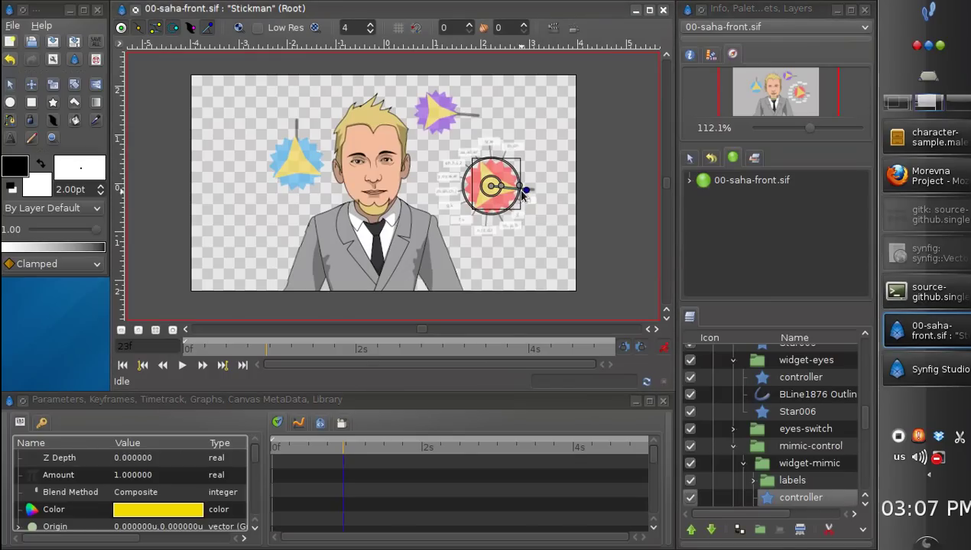
left_click(290, 454)
left_click_drag(306, 447, 321, 443)
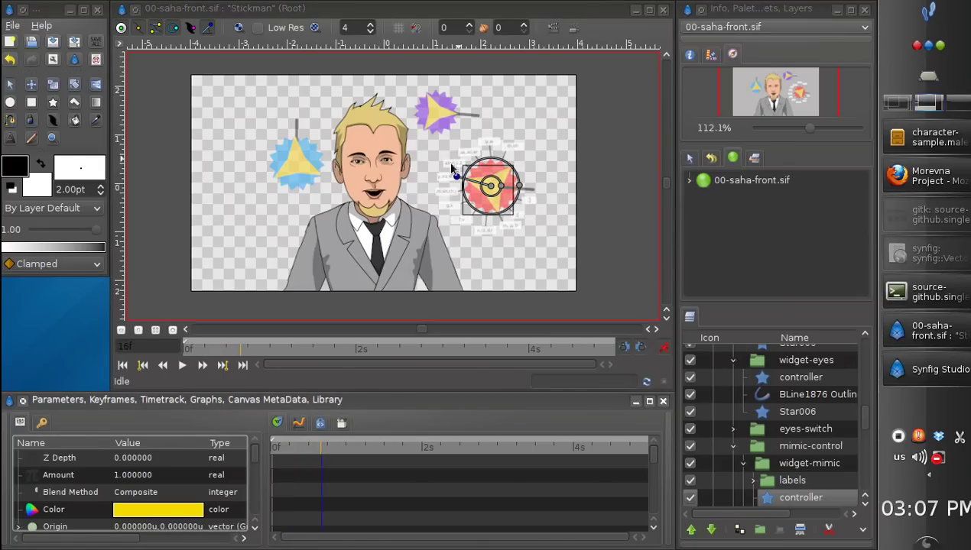
left_click_drag(810, 131, 816, 130)
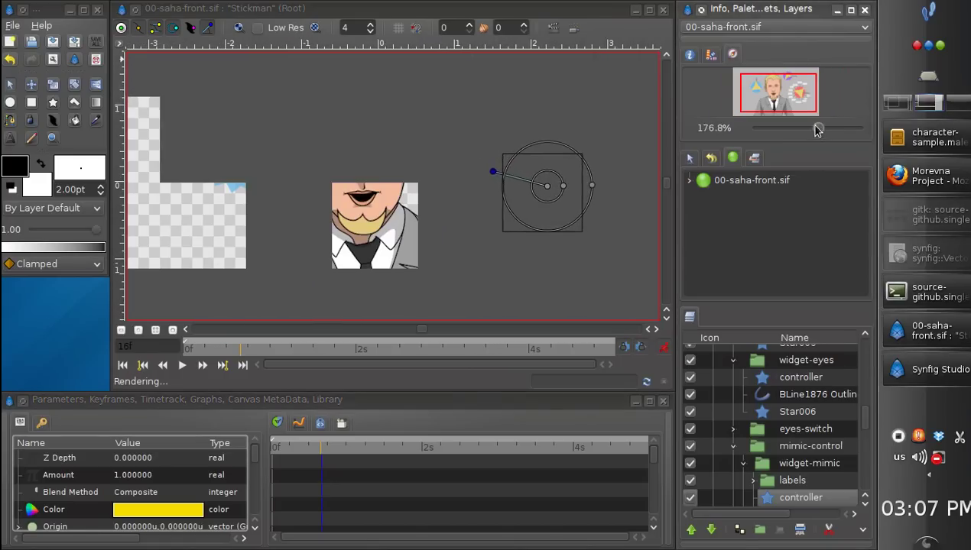
left_click_drag(769, 107, 749, 115)
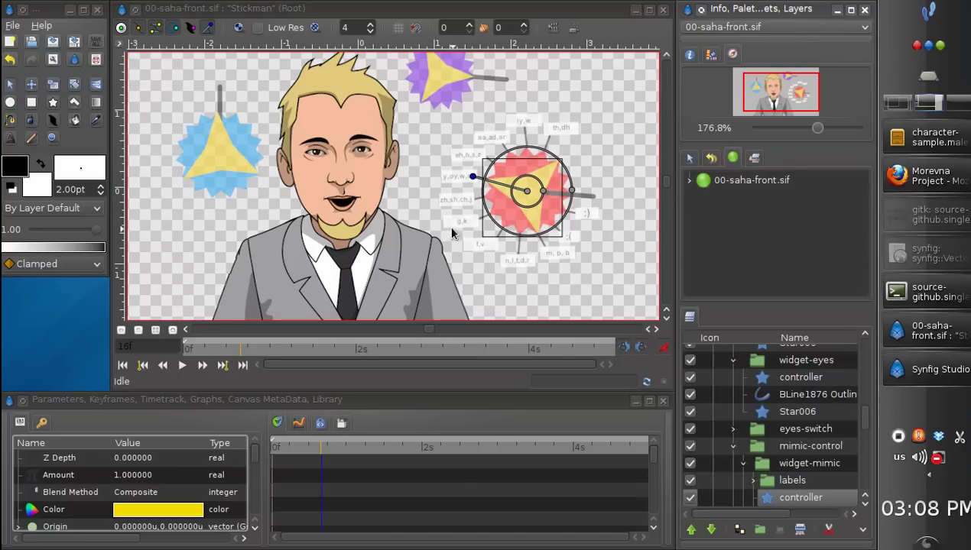
left_click(491, 273)
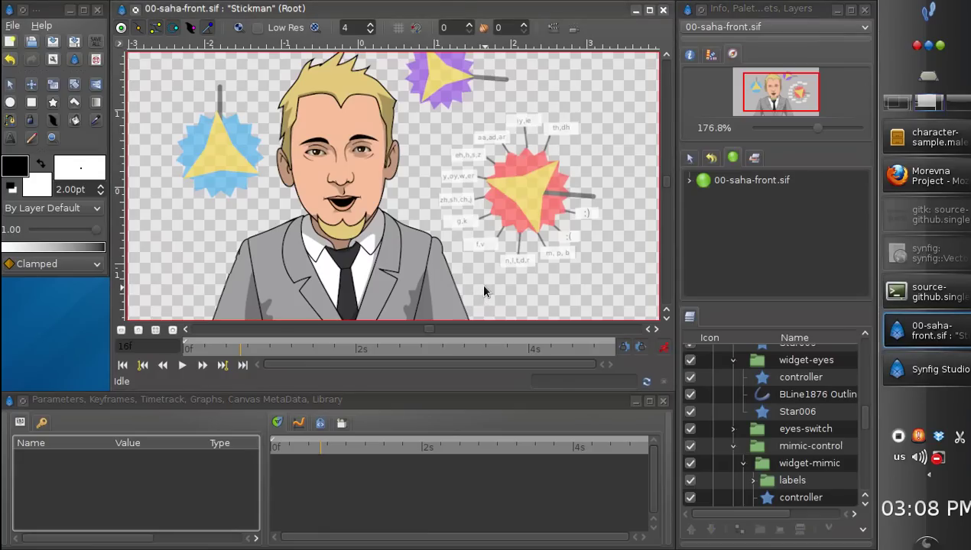
left_click(120, 45)
left_click(121, 49)
Step: Switch to Firefox and examine the download, repository and software links in the "Character template released!" post
left_click(903, 177)
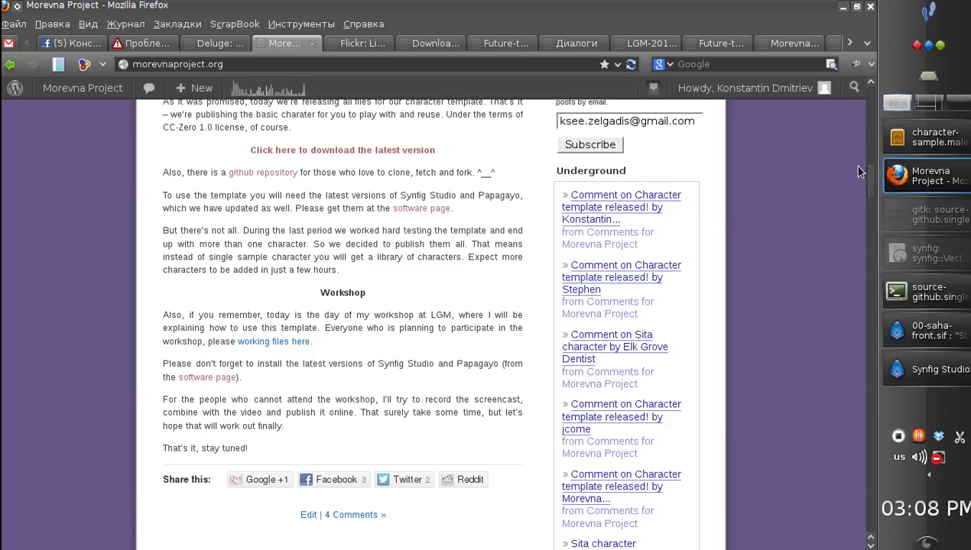
mouse_move(867, 179)
left_mouse_down()
mouse_move(864, 113)
mouse_move(832, 134)
mouse_move(871, 128)
mouse_move(872, 175)
left_mouse_up()
left_click_drag(394, 423, 492, 425)
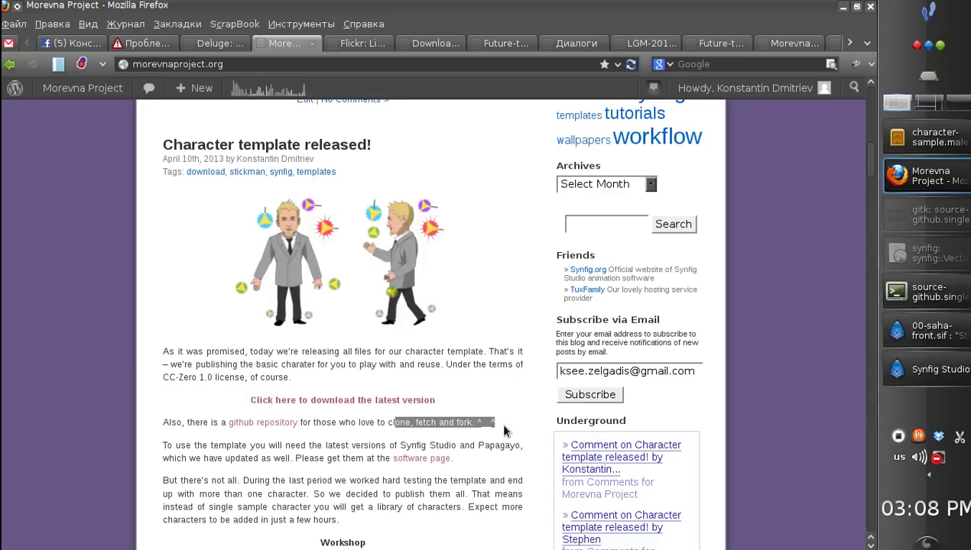
left_click(505, 425)
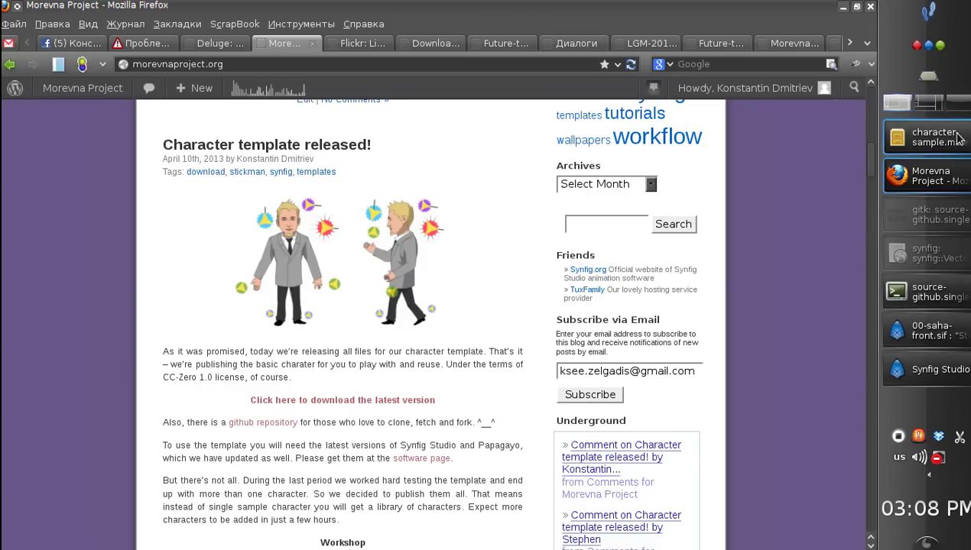
Step: Return to Synfig Studio and look up the Character - Lipsync Mimic entry among the canvas plug-ins
left_click(931, 370)
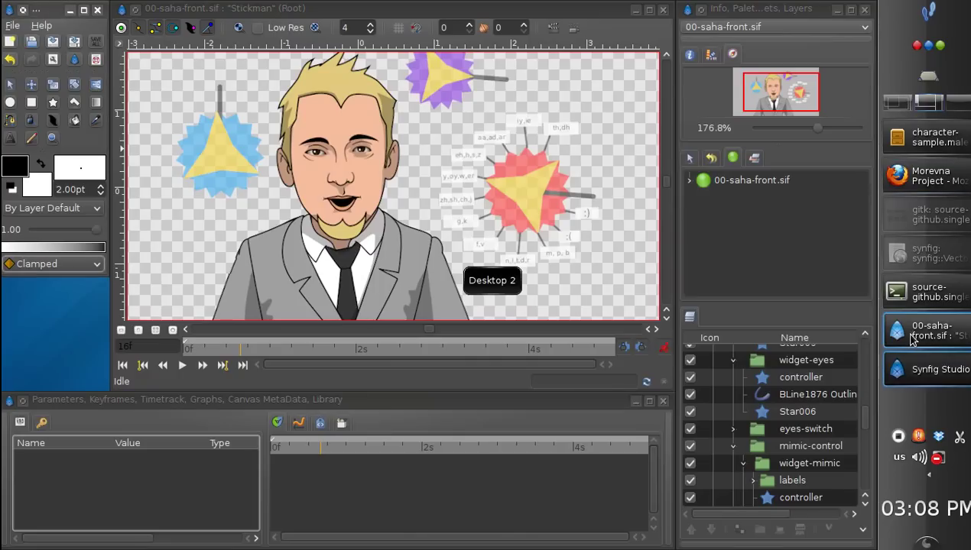
left_click(536, 295)
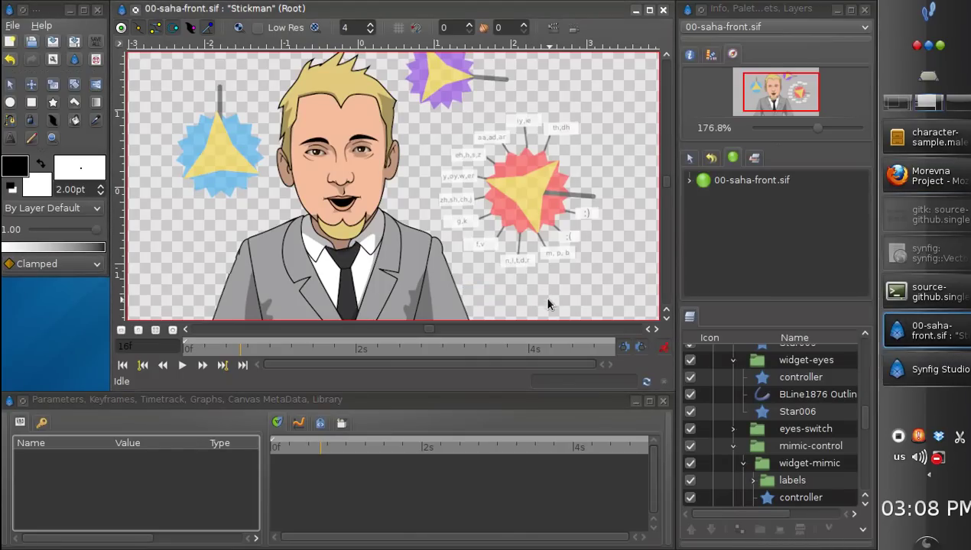
left_click(119, 44)
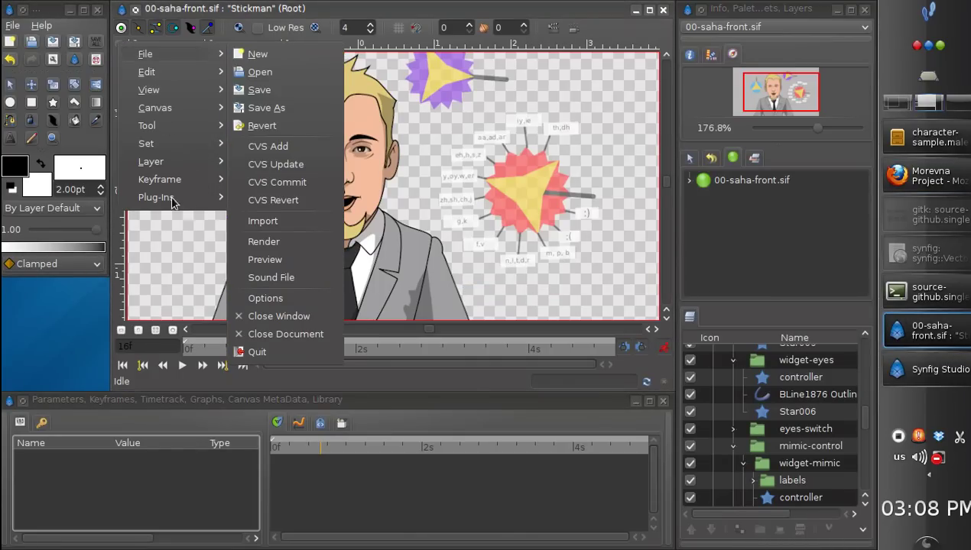
mouse_move(170, 198)
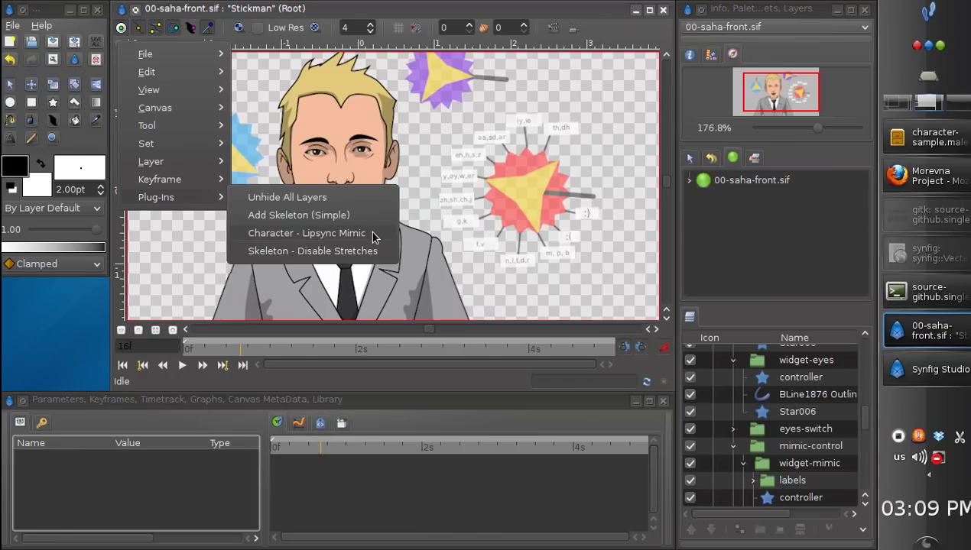
left_click(190, 248)
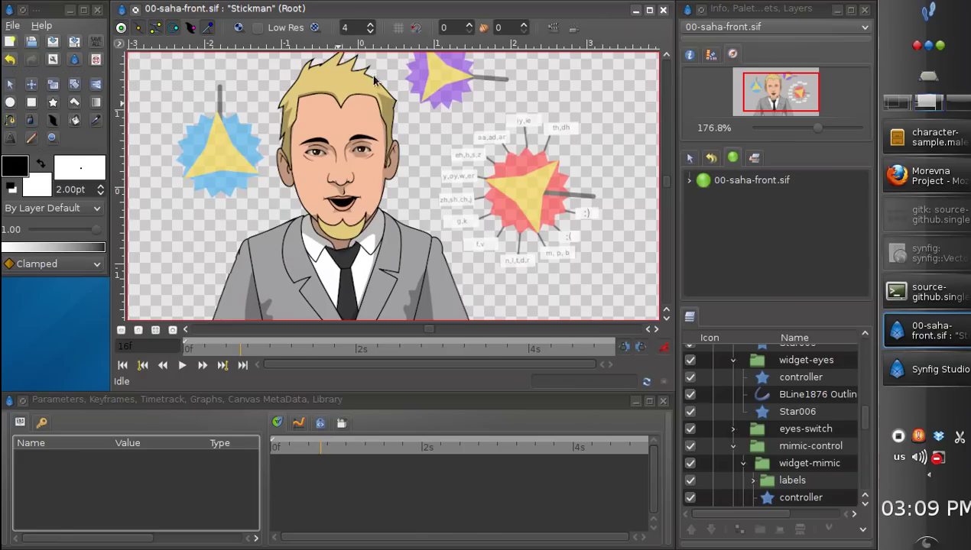
Step: Close the 00-saha-front.sif canvas and Synfig Studio, and switch to the character-sample.male folder in Dolphin
left_click(663, 10)
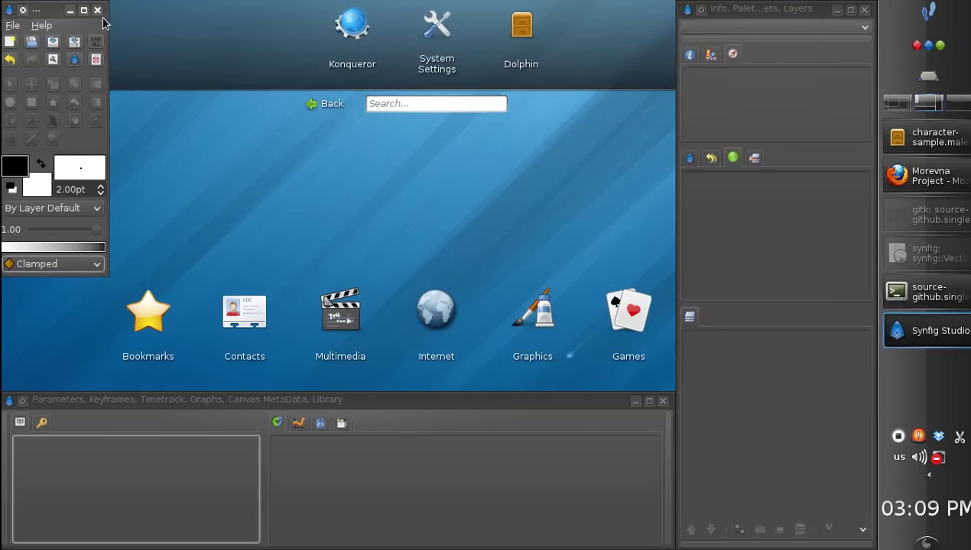
left_click(98, 10)
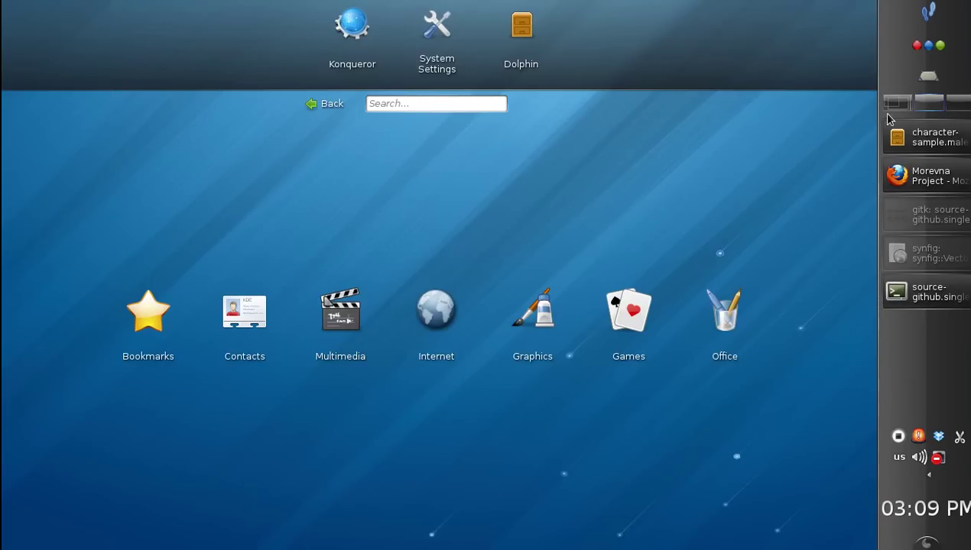
left_click(907, 140)
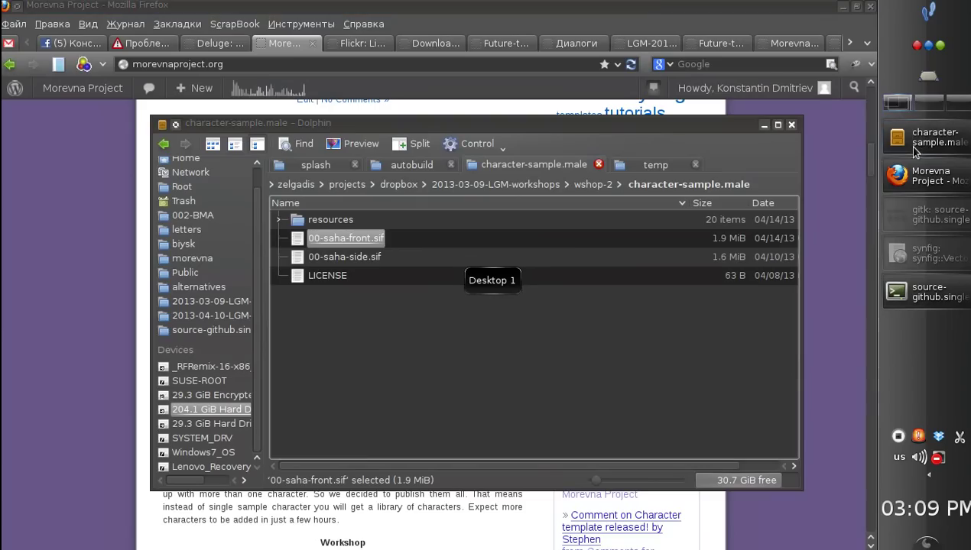
left_click(517, 360)
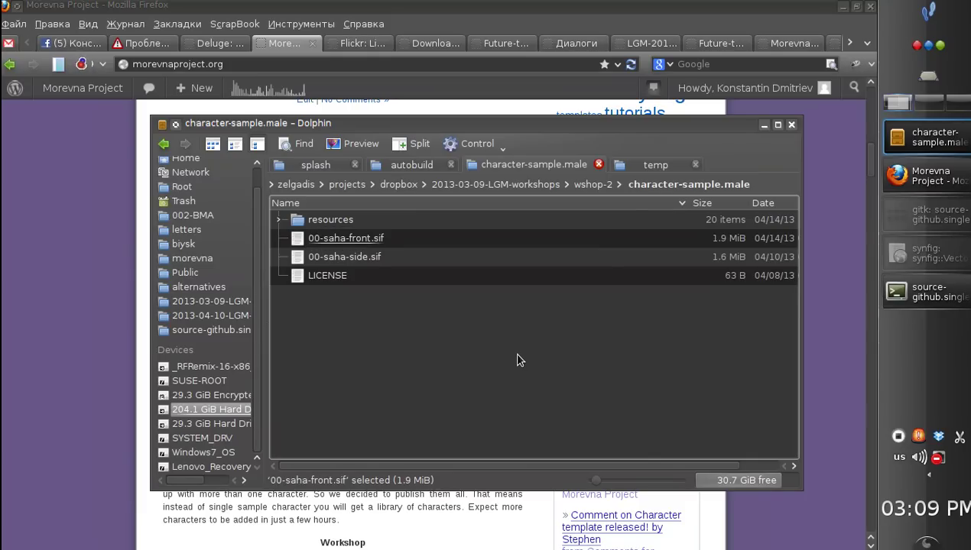
Step: Open the plugins folder inside wshop-2 and examine the edit-character-lipsync and edit-skeleton-no-stretches plug-in folders
left_click(592, 185)
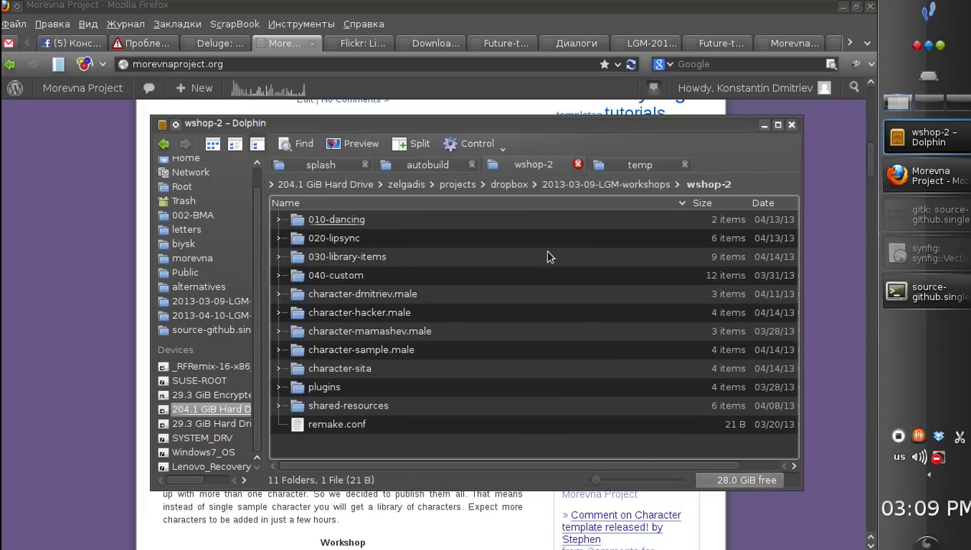
left_click(496, 353)
left_click(459, 392)
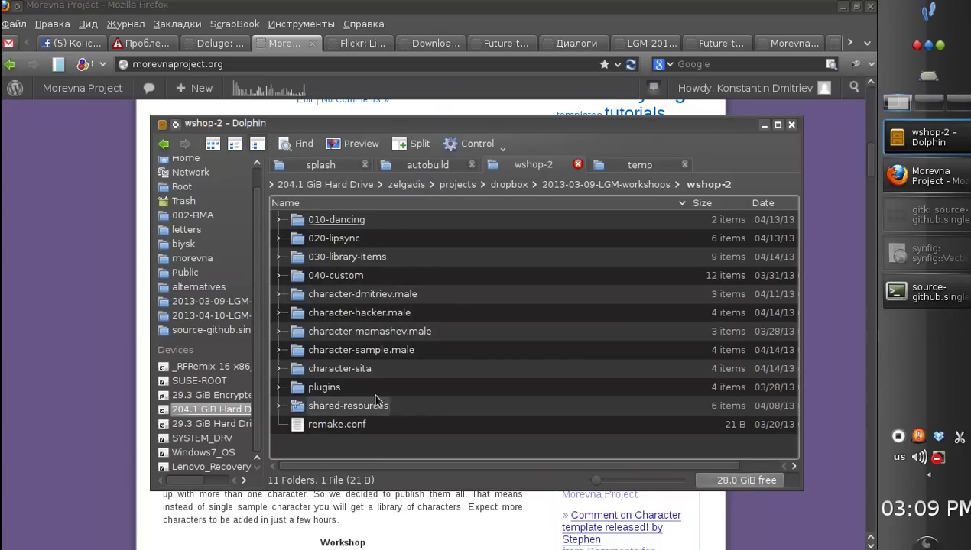
left_click(332, 391)
left_click_drag(459, 238, 441, 224)
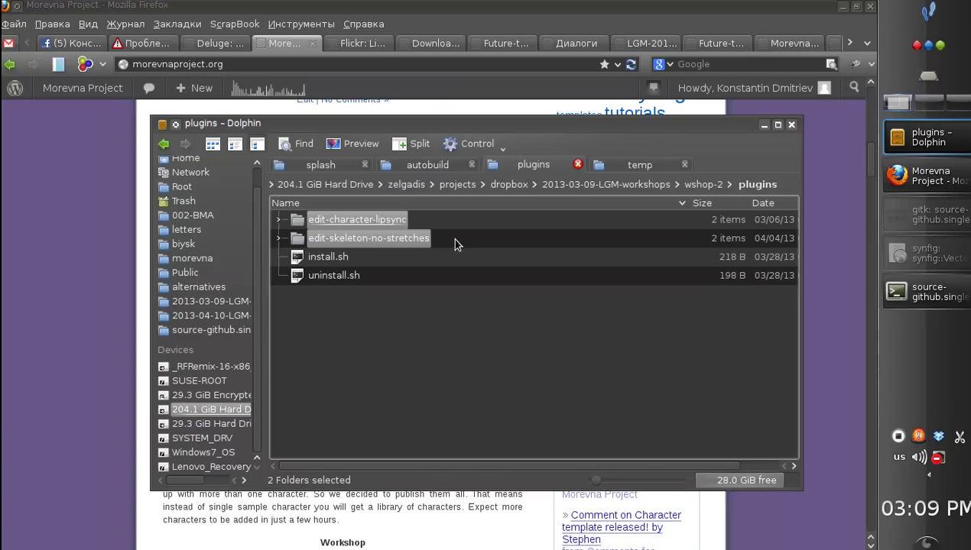
left_click(462, 268)
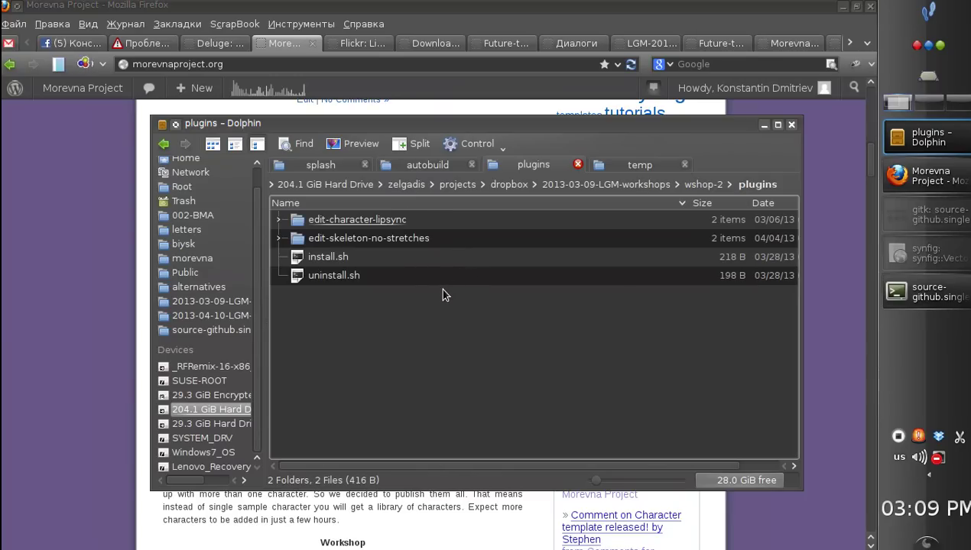
left_click_drag(426, 303, 440, 221)
left_click(451, 304)
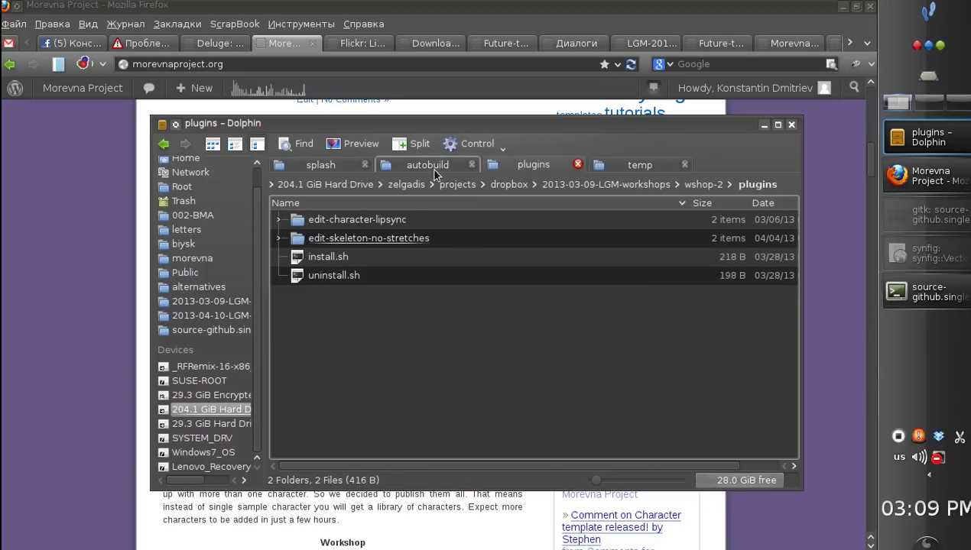
Step: In the autobuild folder view, go to the home folder, show hidden files and open the .synfig folder
left_click(433, 165)
left_click(201, 159)
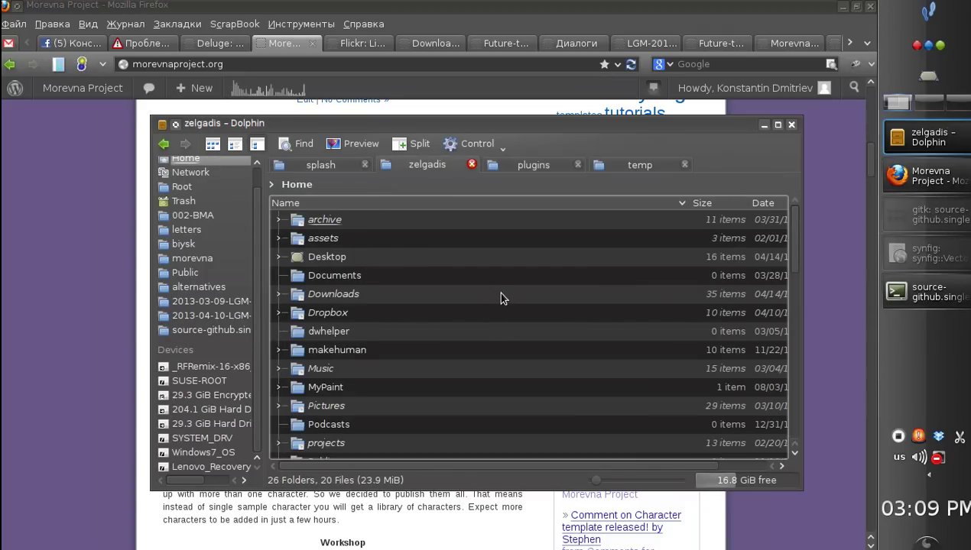
key("ctrl+h")
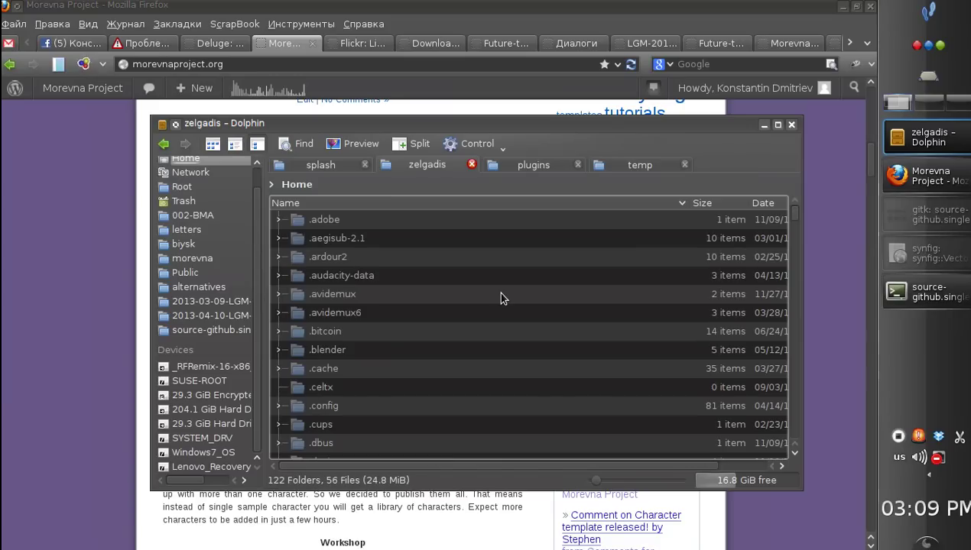
key("ctrl+h")
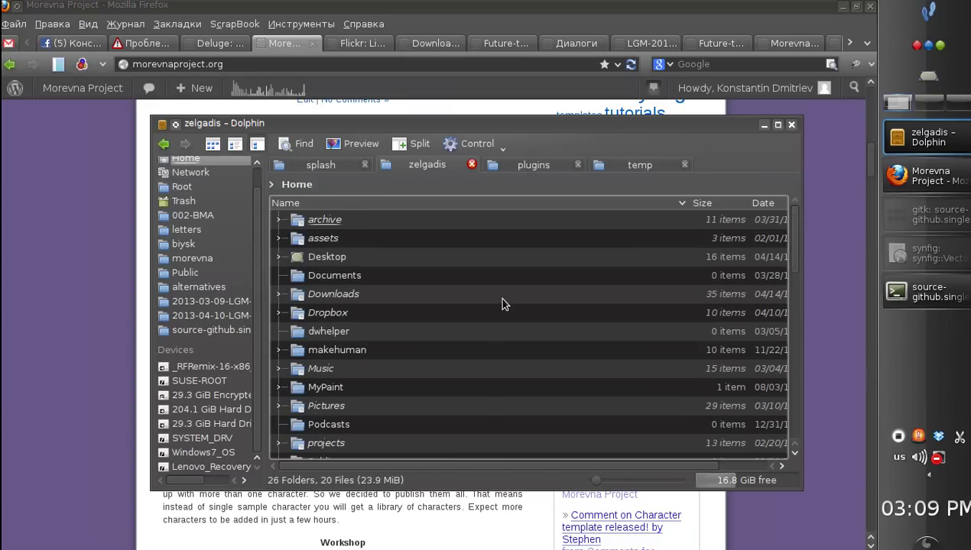
left_click(484, 149)
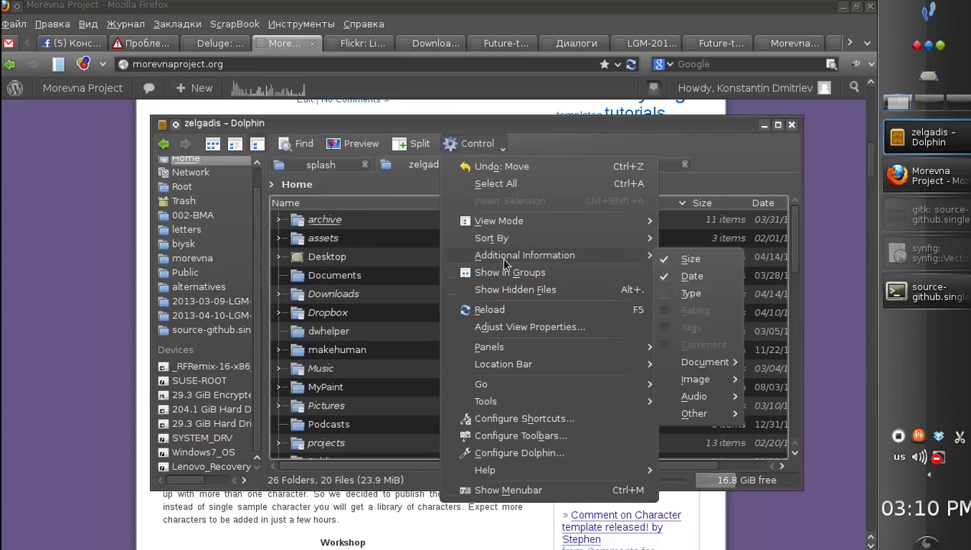
left_click(511, 291)
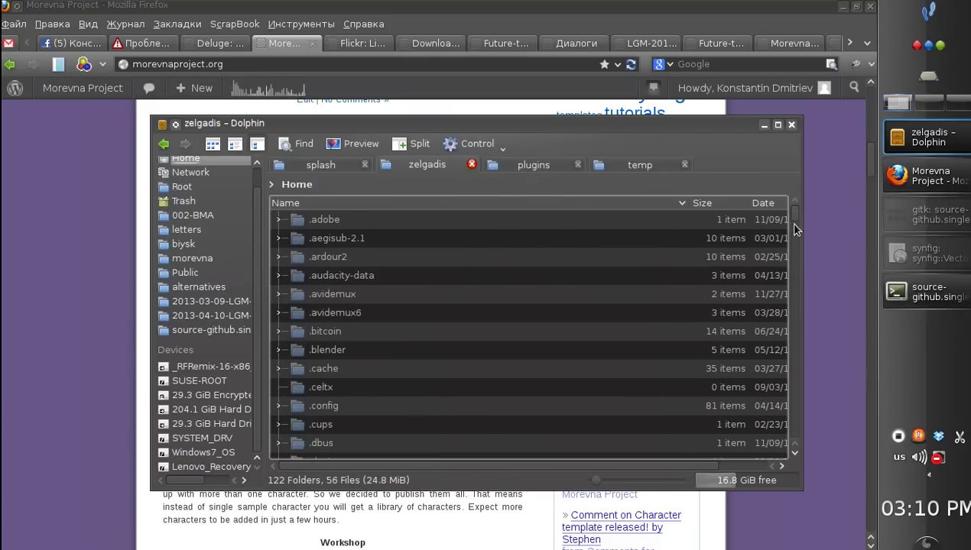
left_click_drag(793, 219, 795, 305)
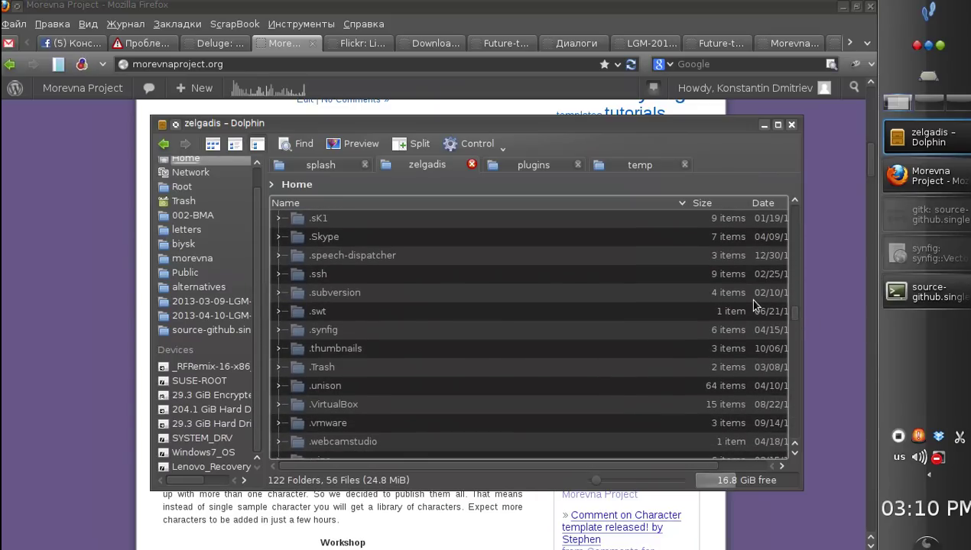
left_click(324, 332)
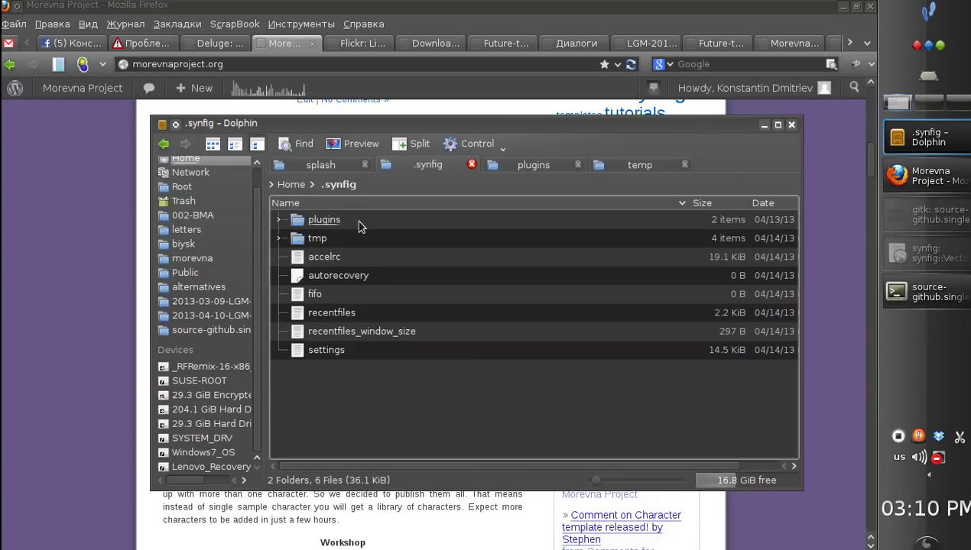
Step: Permanently delete the existing plugins folder from the .synfig directory
left_click_drag(355, 220, 343, 218)
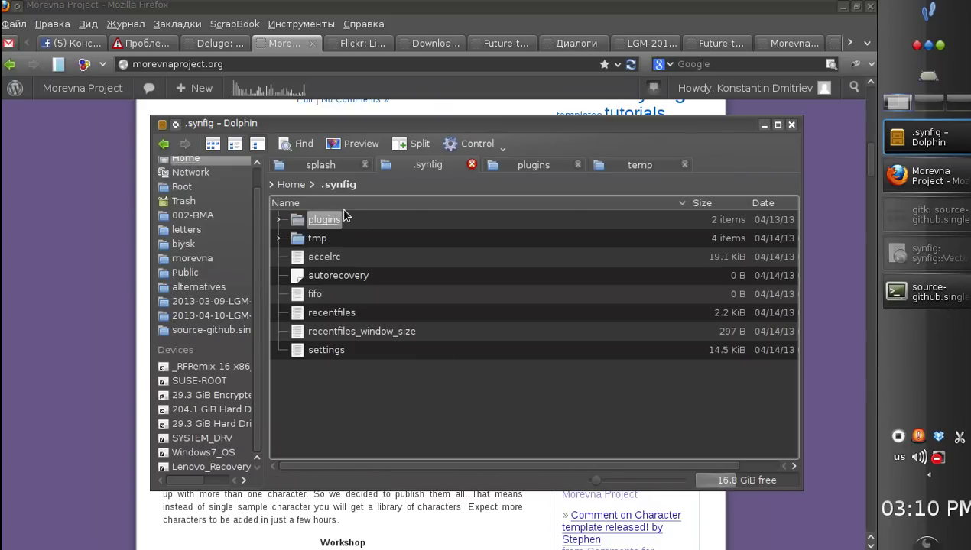
left_click(343, 217)
key("alt+Left")
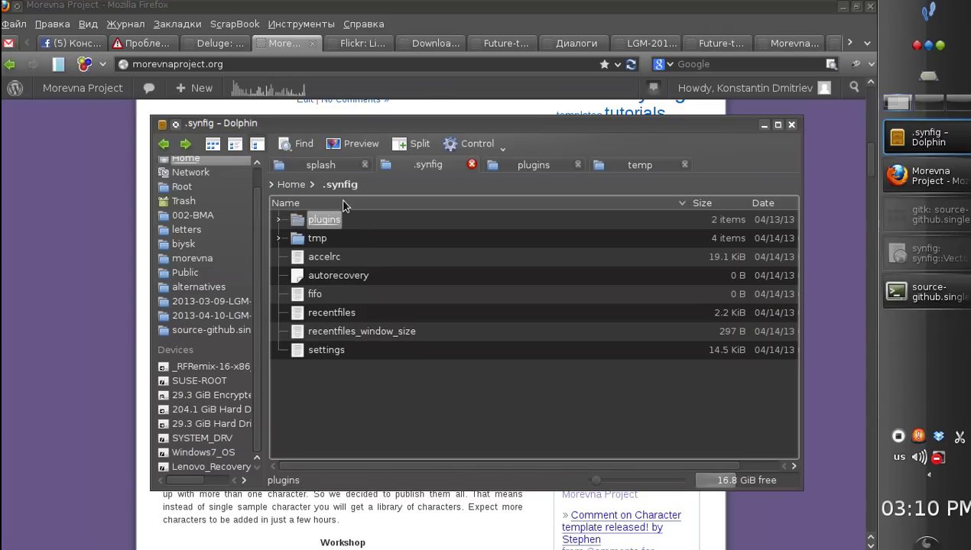
key("shift+Delete")
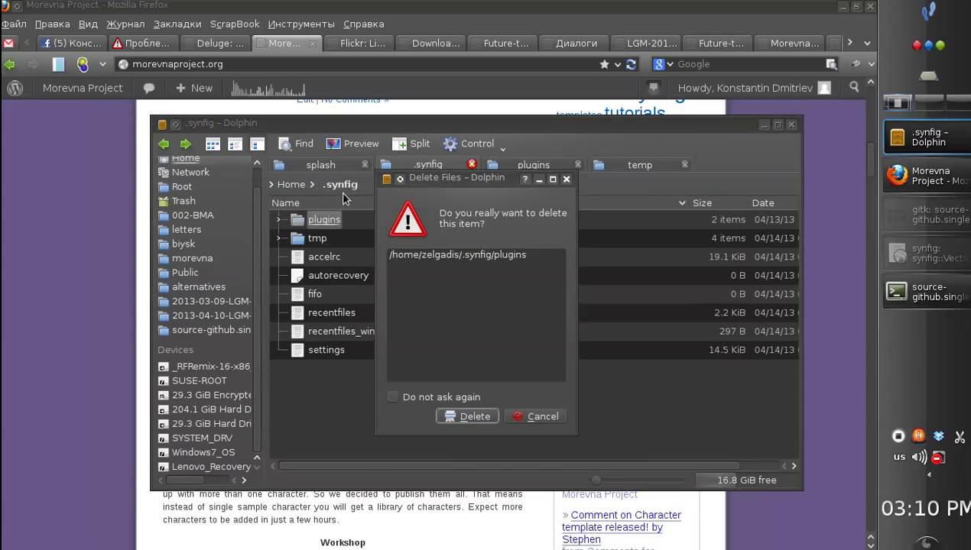